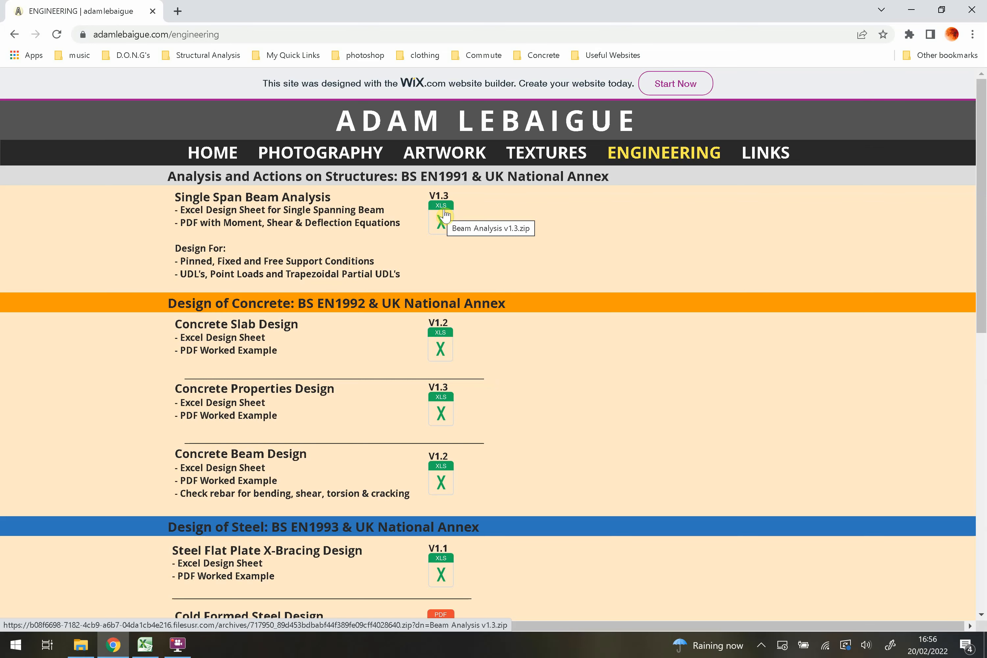
Step: Switch to the Beam Analysis workbook in Excel and enter "The Project" as the project name
click(143, 649)
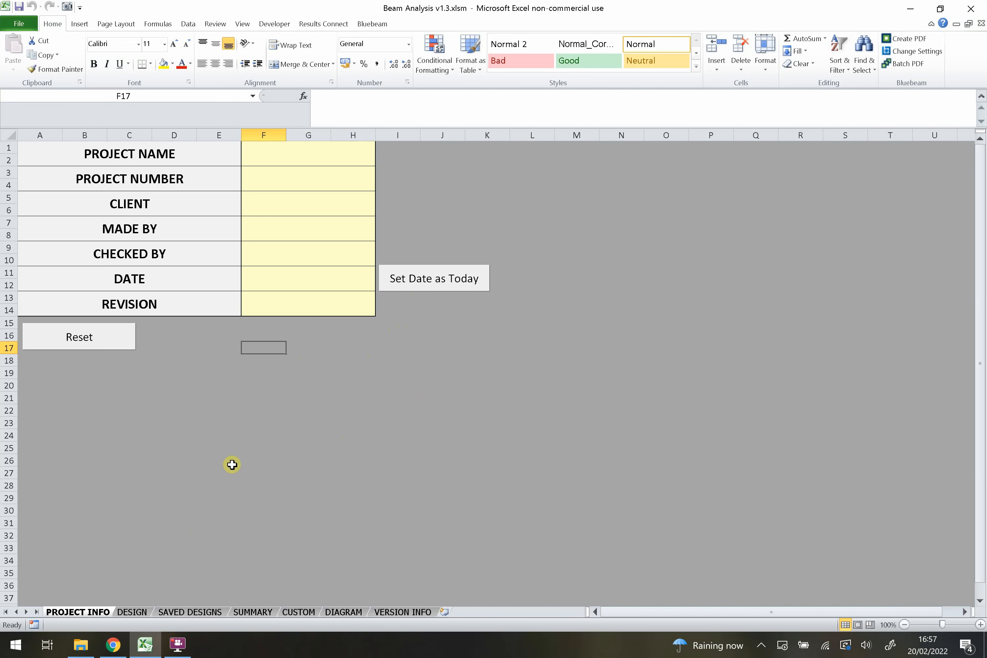
click(326, 412)
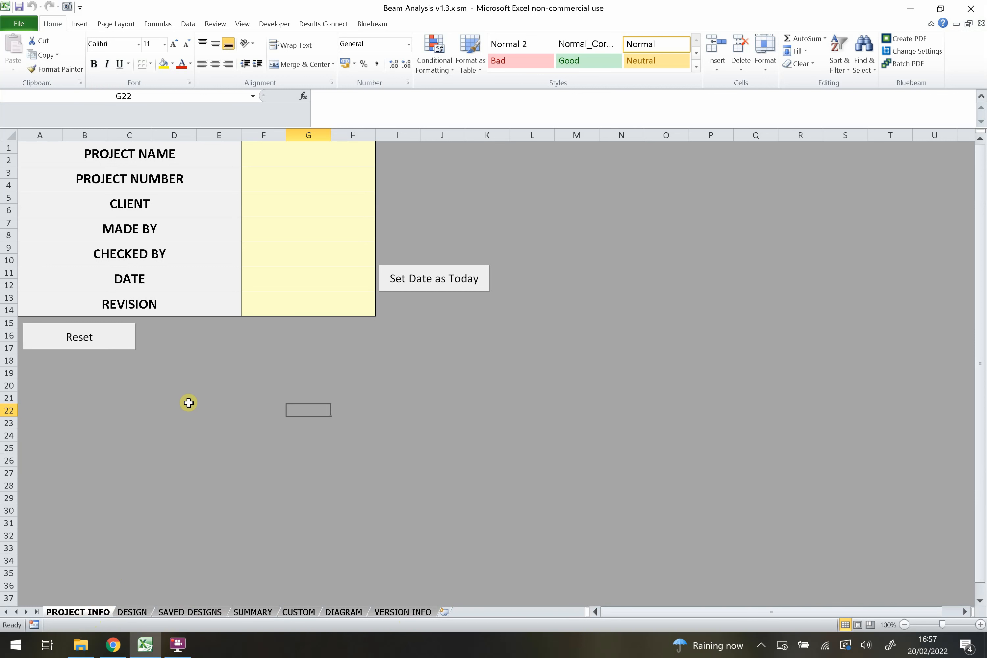
click(268, 165)
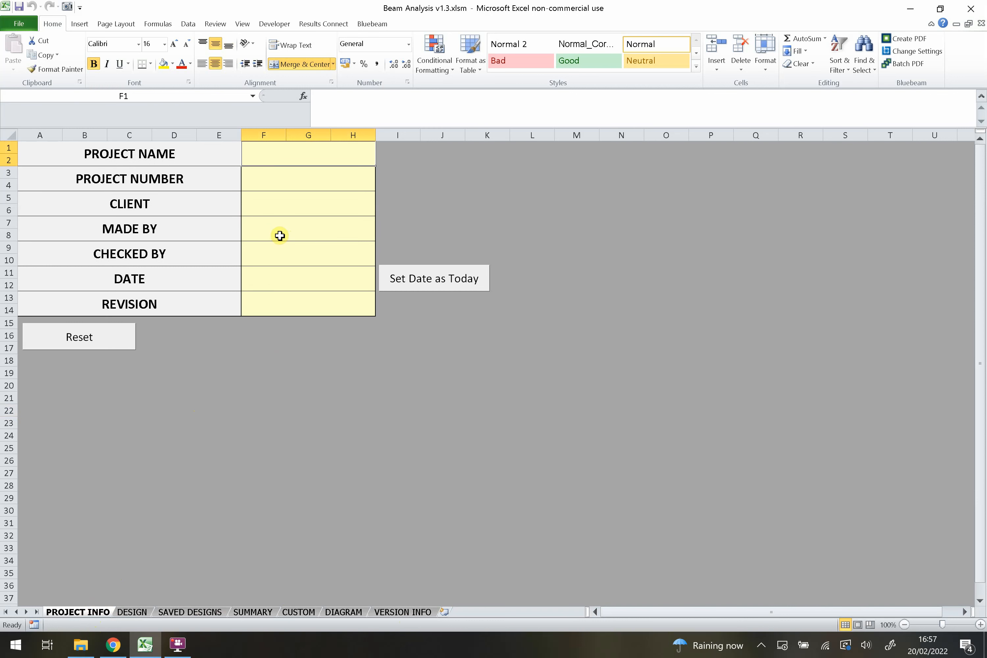
click(290, 180)
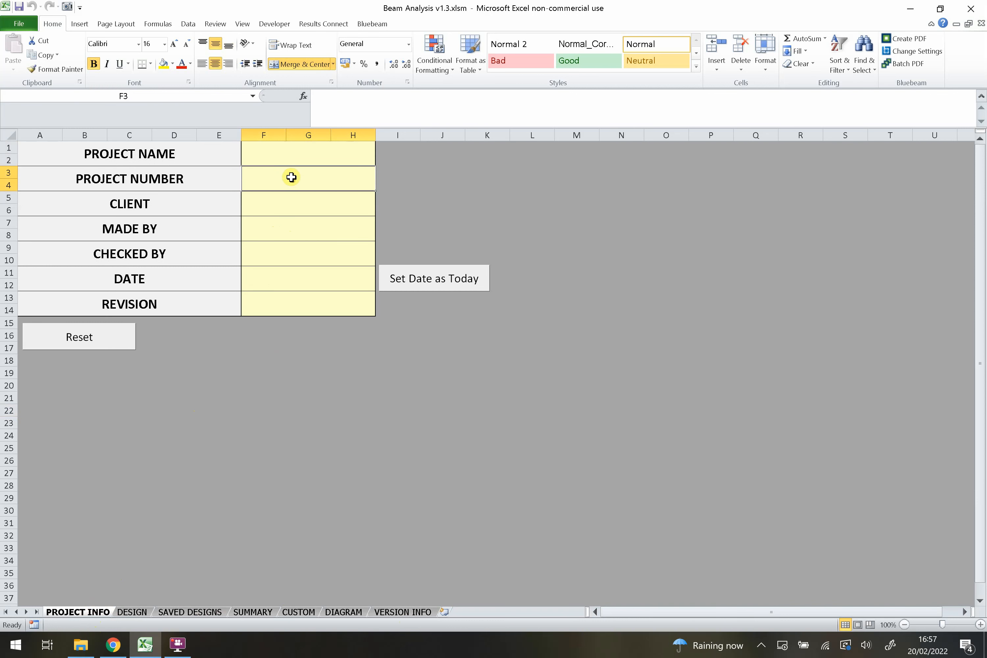
click(279, 153)
text(T)
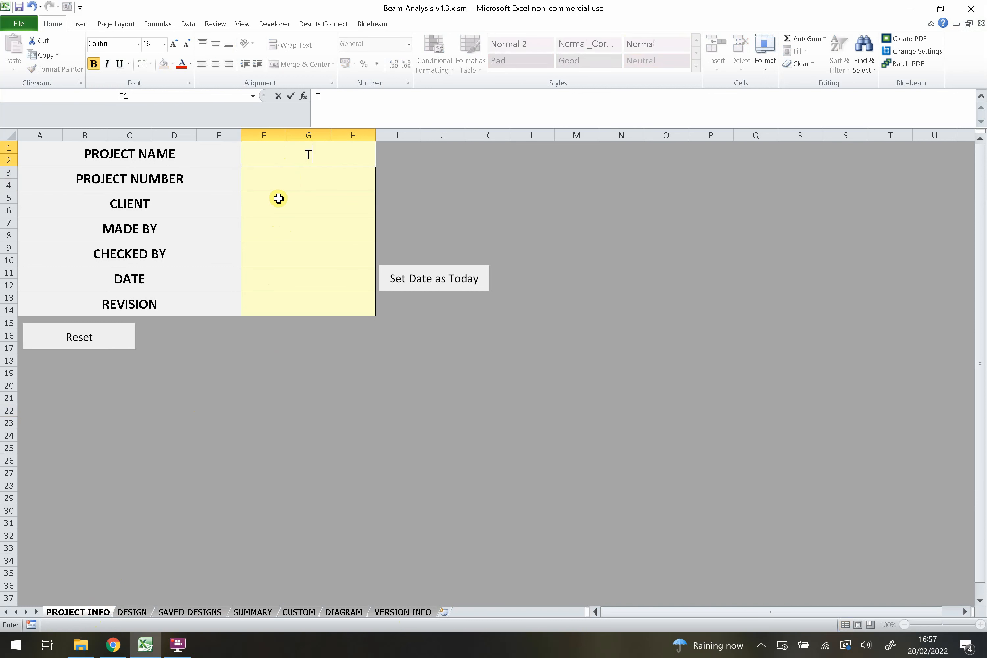
text(he Project)
key(Return)
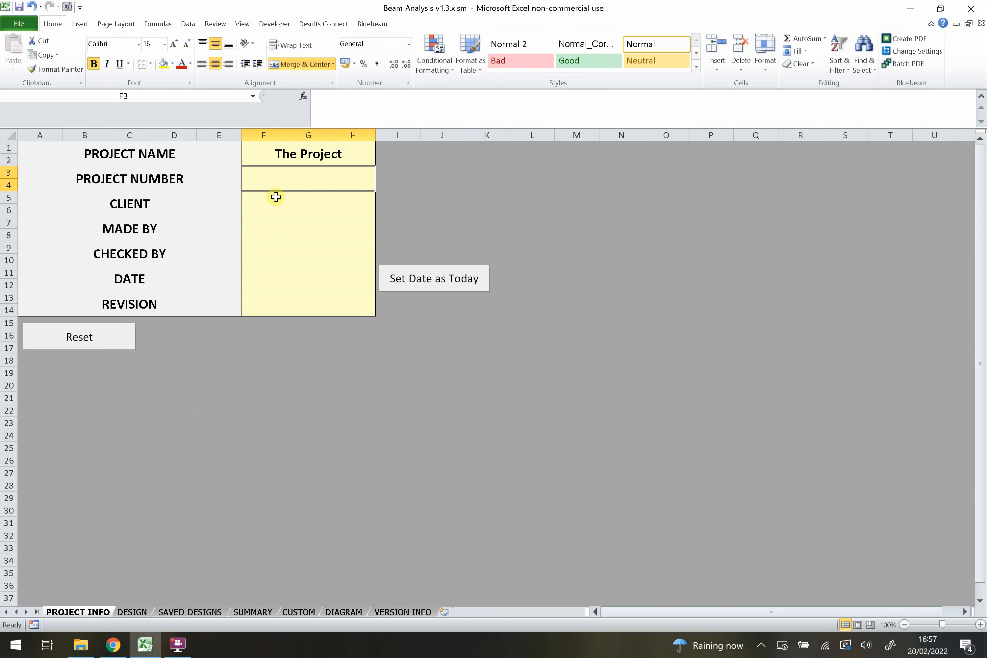
Step: Set the project number to 111111 in the project information
text(000011)
key(BackSpace)
key(BackSpace)
key(BackSpace)
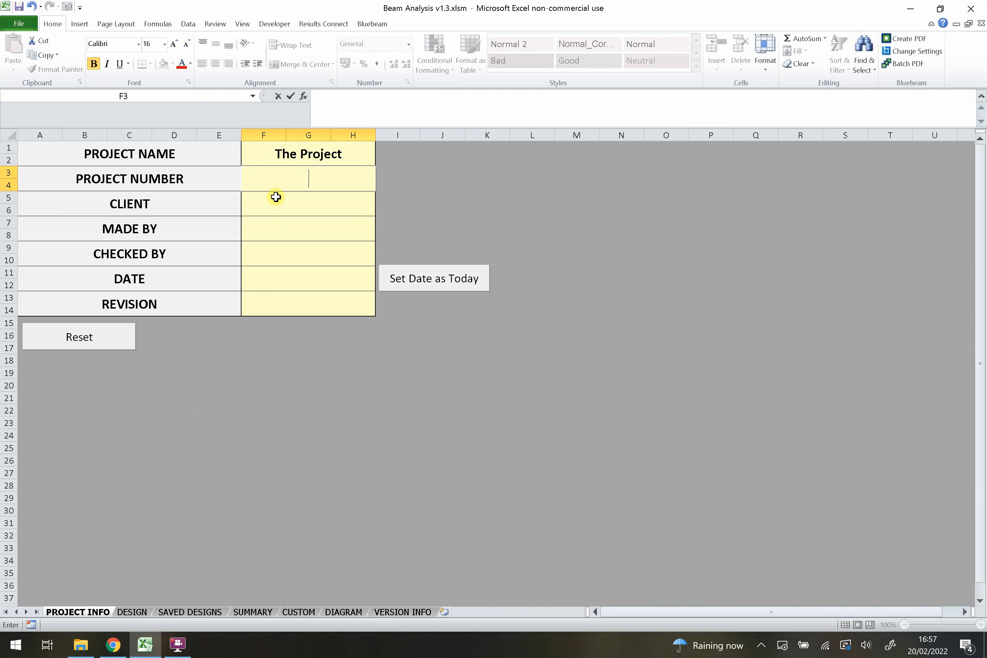
text(111111)
key(Return)
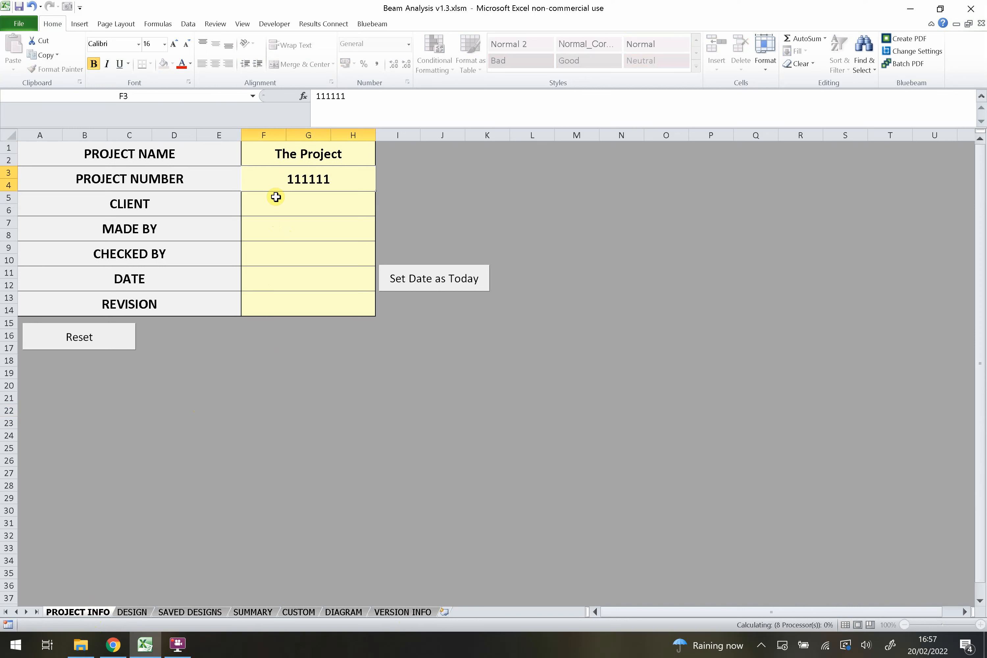
Step: Fill in the client, made-by and checked-by fields with the same person's first name
text(A)
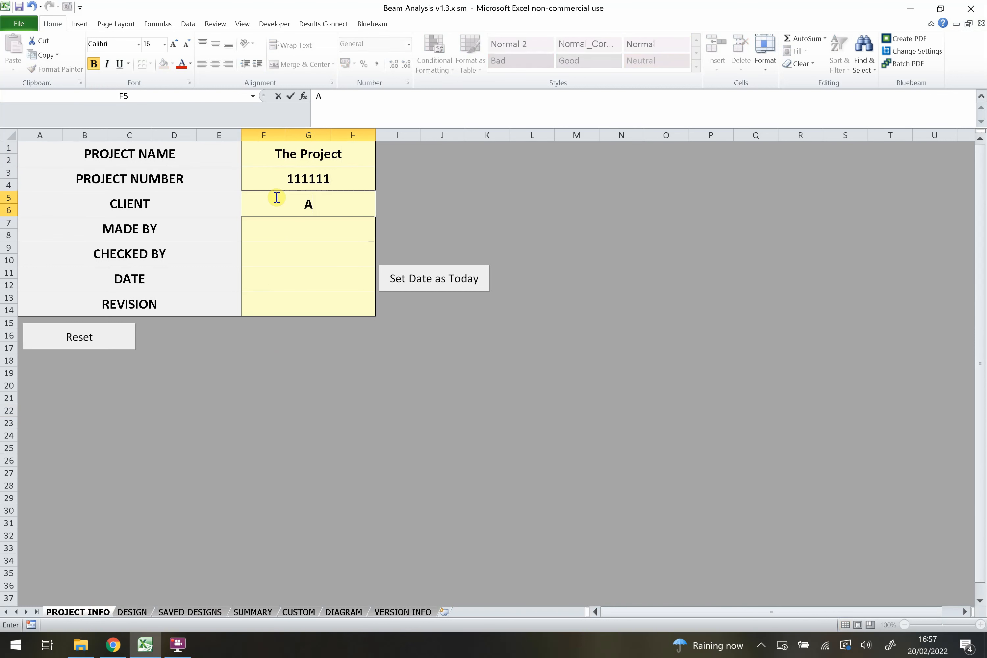
text(dam)
key(Return)
text(Ada)
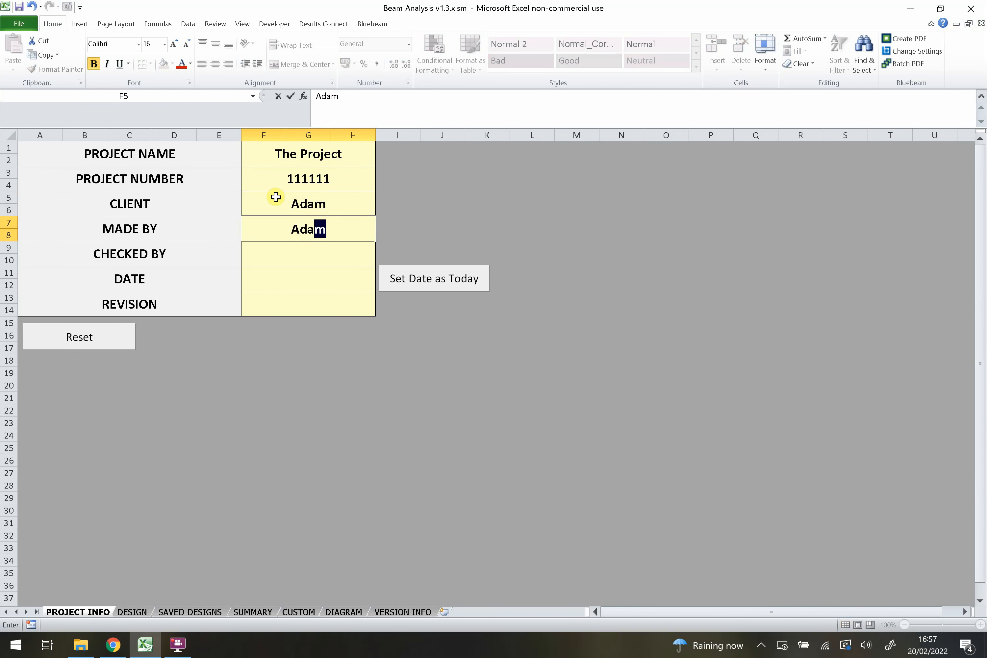
key(Return)
text(Ada)
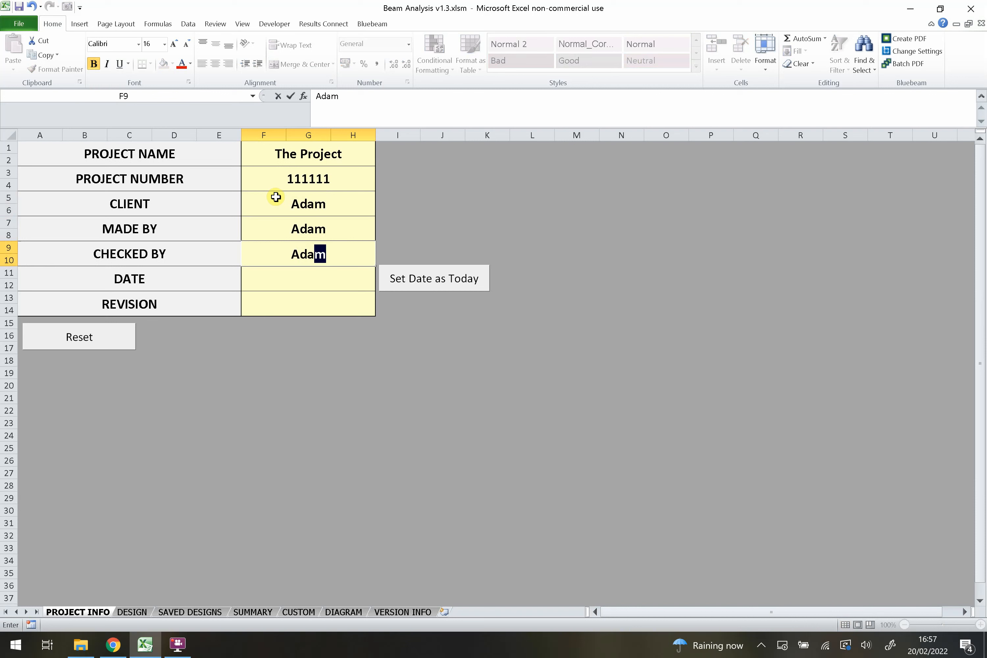
text(m)
key(Return)
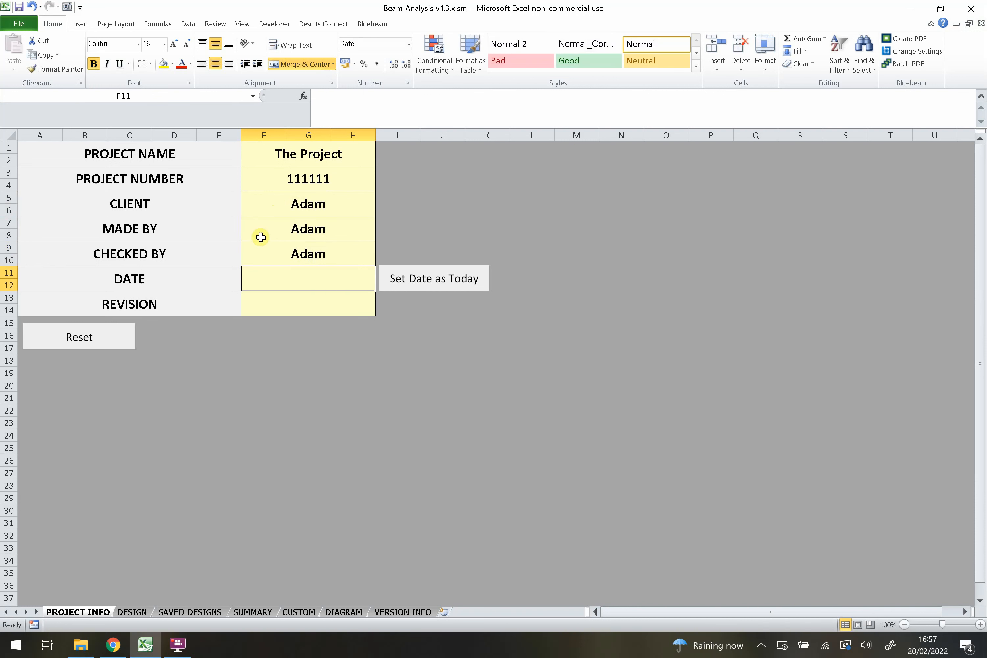
Step: Set the project date to today and enter 1 as the revision
click(416, 291)
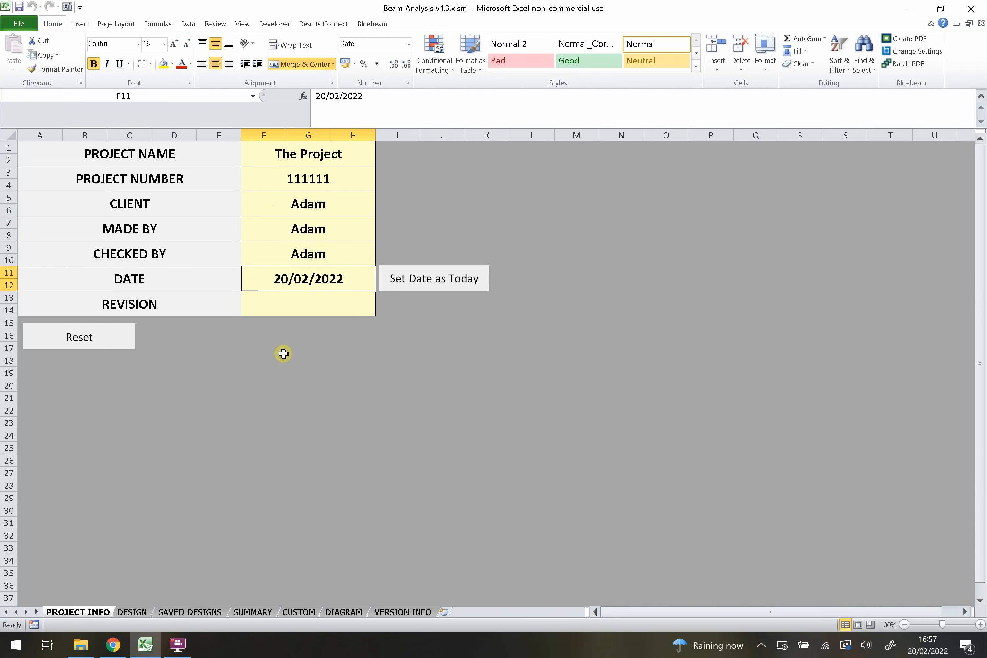
click(268, 310)
text(1)
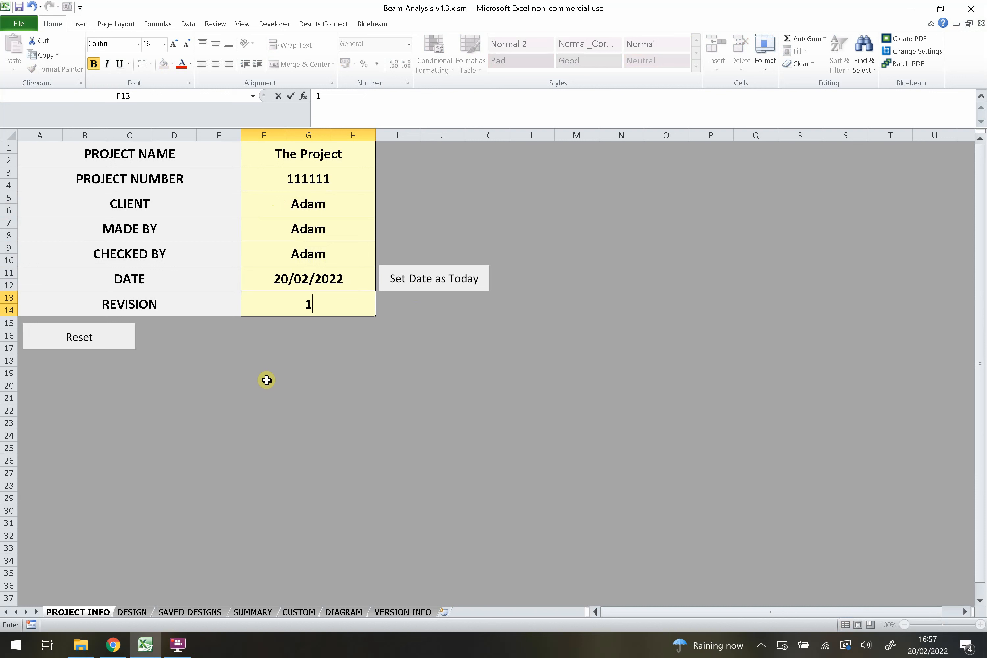
click(267, 382)
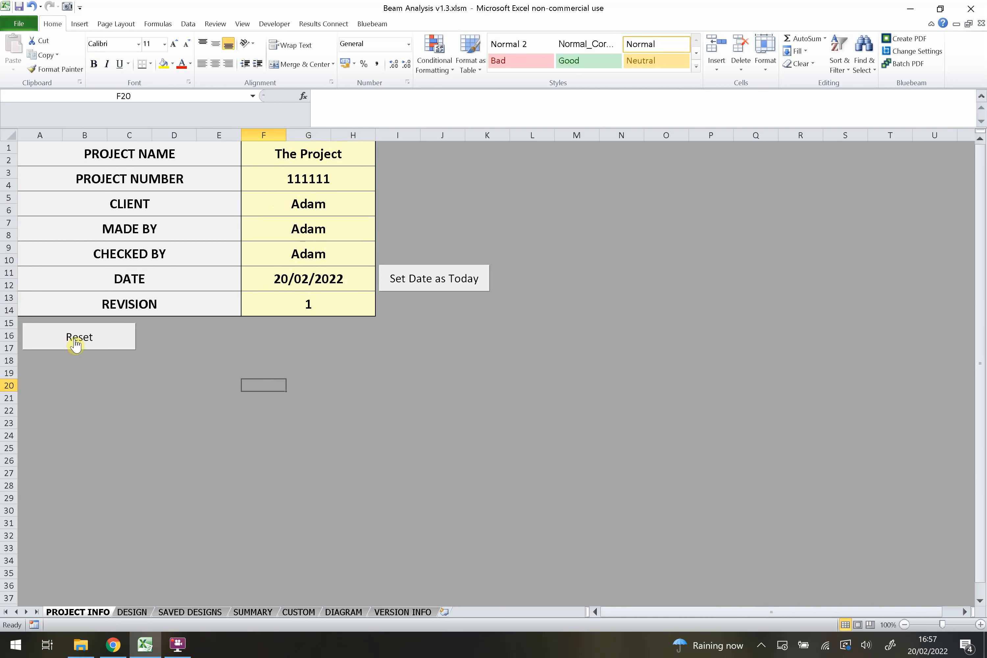
drag(283, 302, 286, 101)
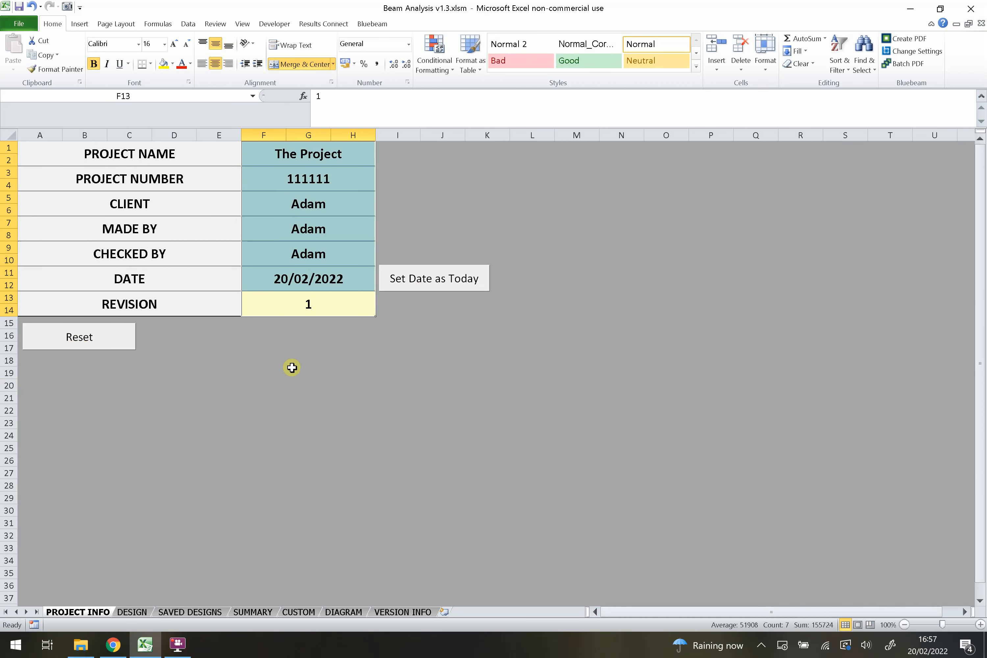
click(291, 385)
drag(291, 312, 289, 146)
click(279, 372)
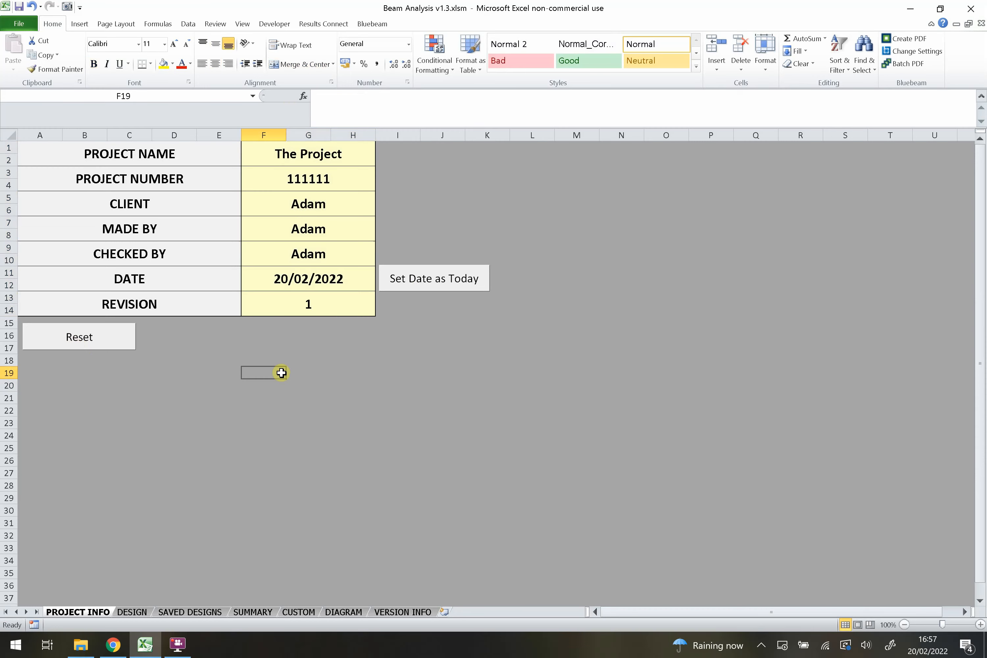
Step: Autofill the header of the DESIGN sheet with the stored project information
click(131, 613)
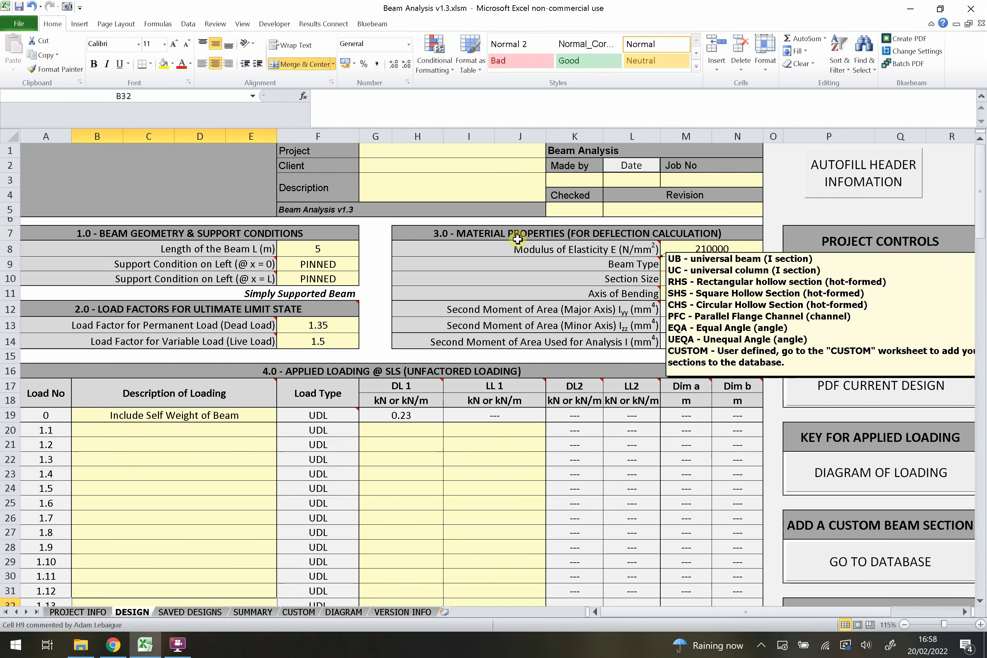
click(463, 189)
click(431, 151)
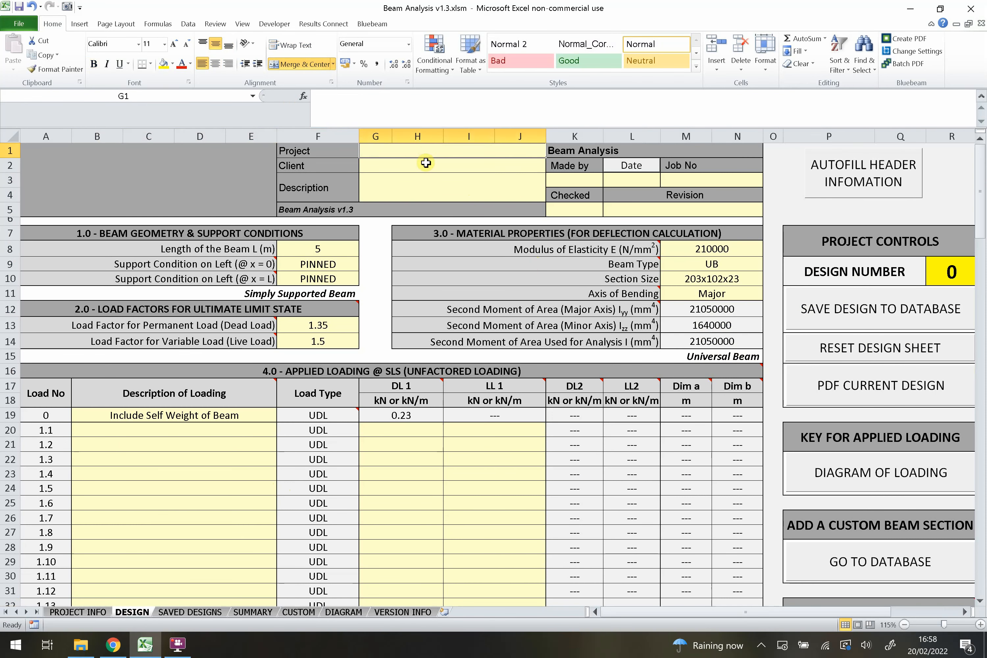
click(426, 164)
click(424, 149)
click(422, 165)
click(425, 185)
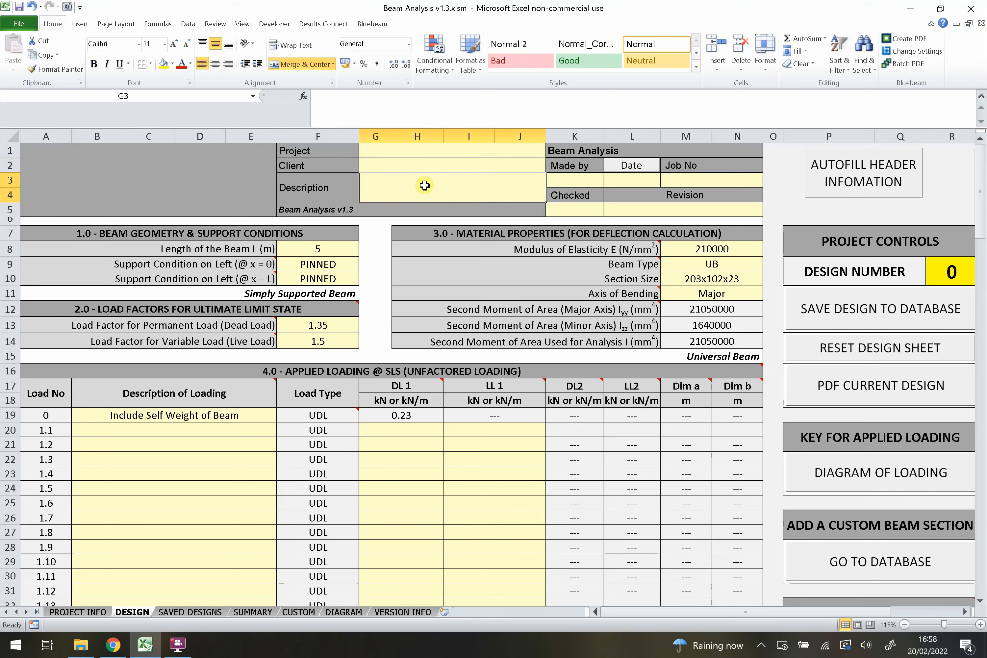
click(425, 168)
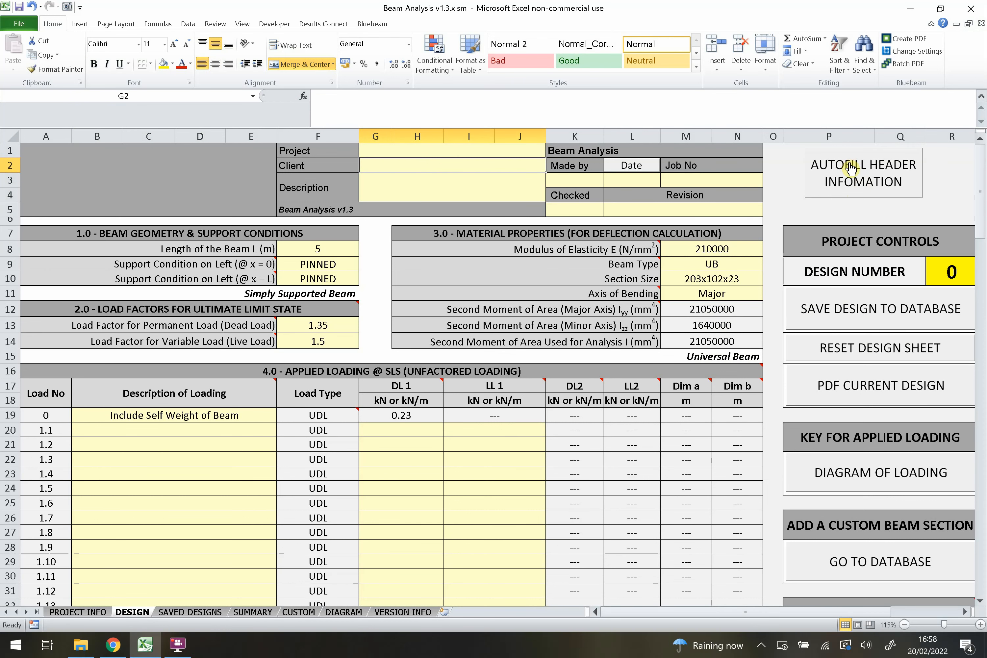
click(835, 176)
click(537, 367)
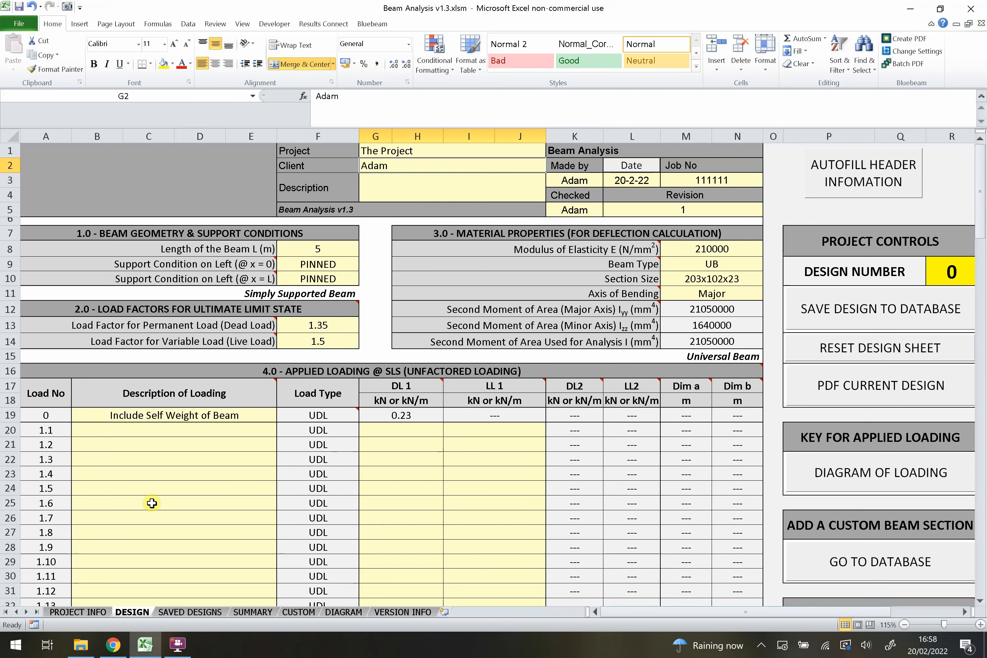
Step: Enter "Beam Design 1" as the description in the design sheet header
click(445, 184)
text(Beam Design 1)
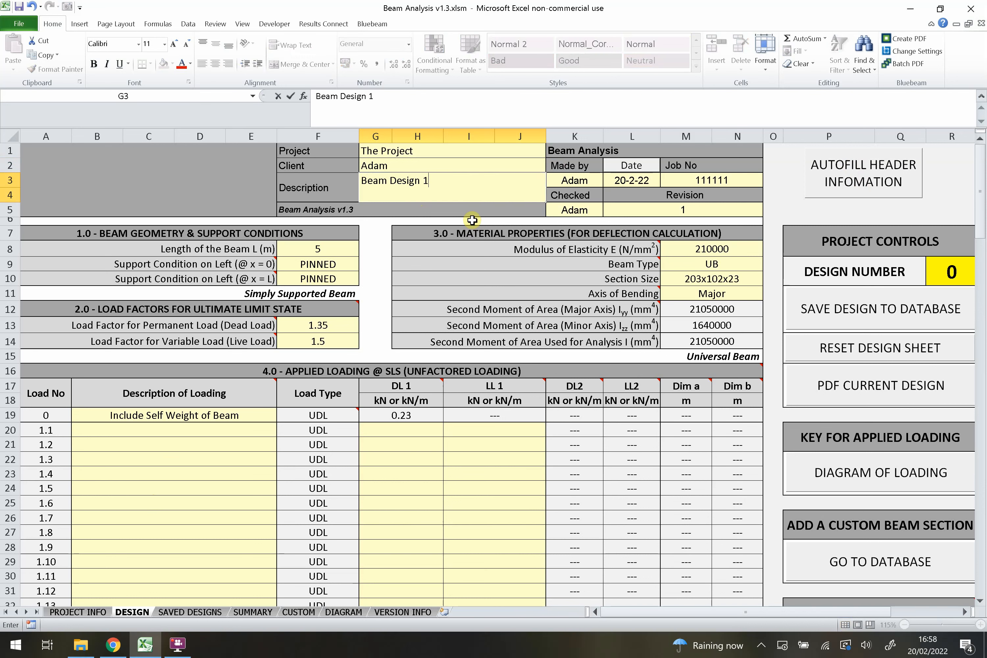
key(Return)
click(482, 188)
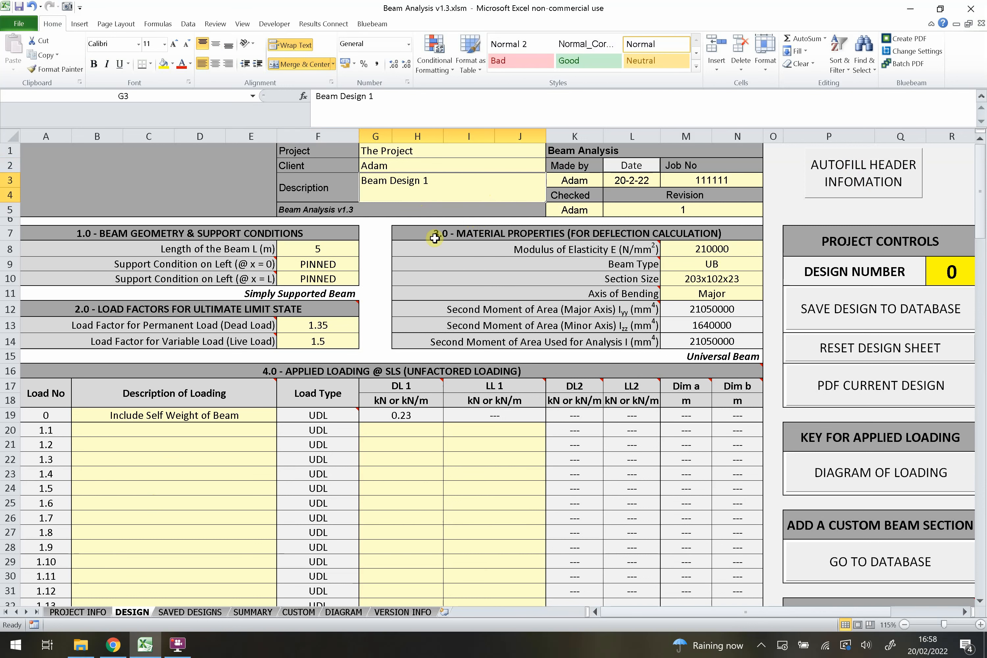
click(452, 433)
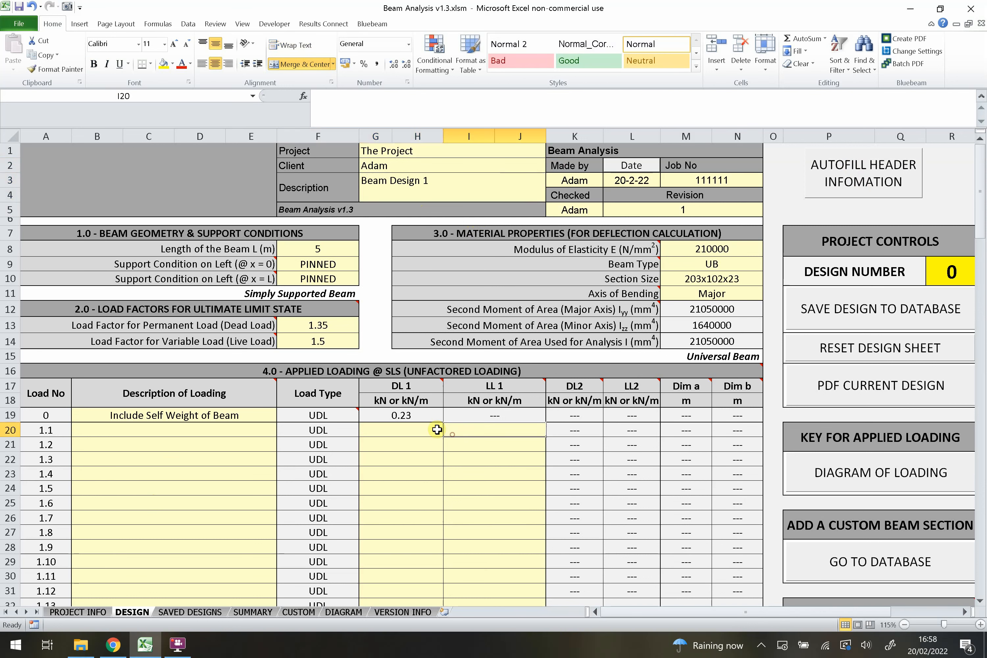
click(377, 267)
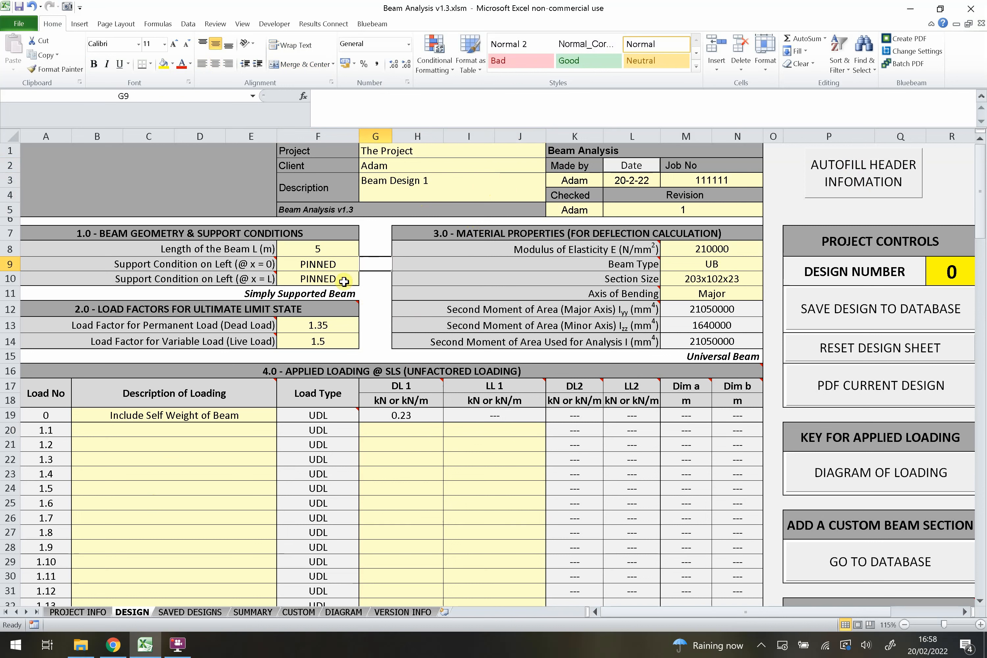
click(199, 231)
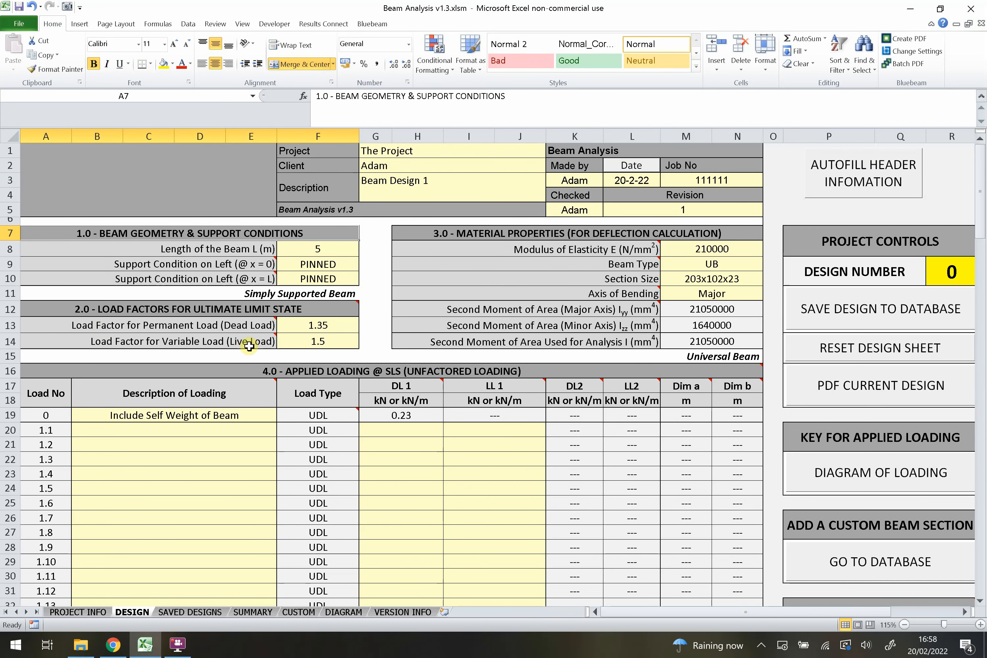
click(374, 278)
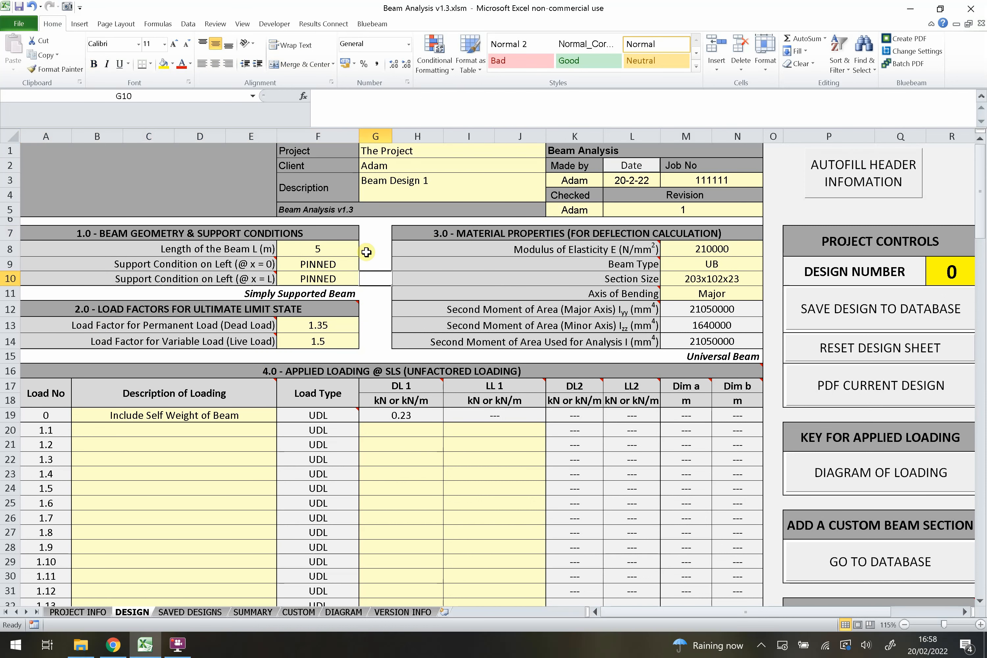
click(355, 250)
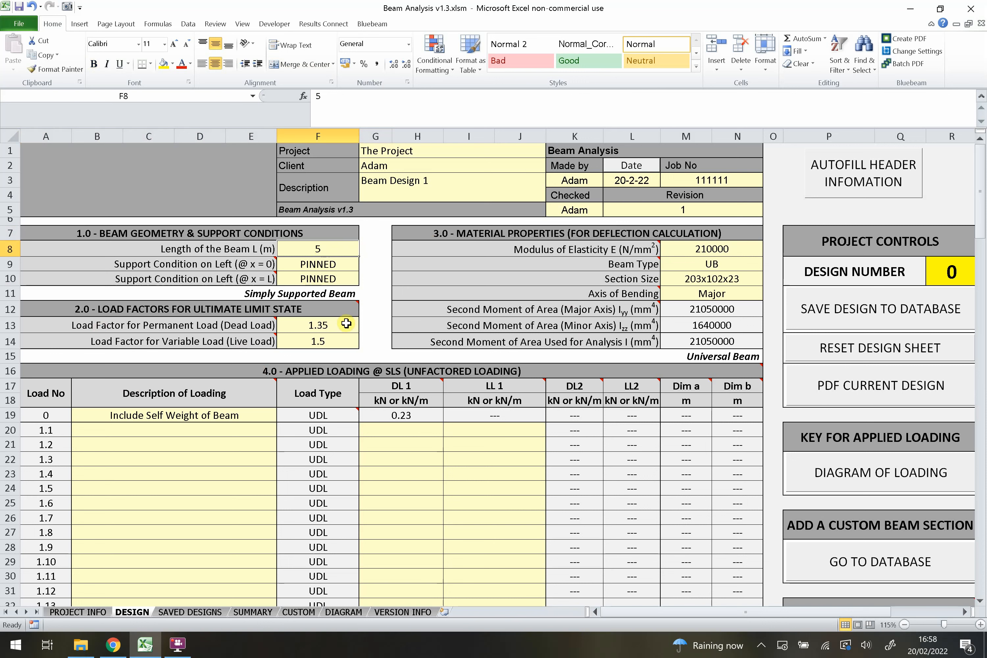
click(377, 260)
Step: Set the length of the beam L to 3 m in the beam geometry section
click(332, 250)
double_click(319, 249)
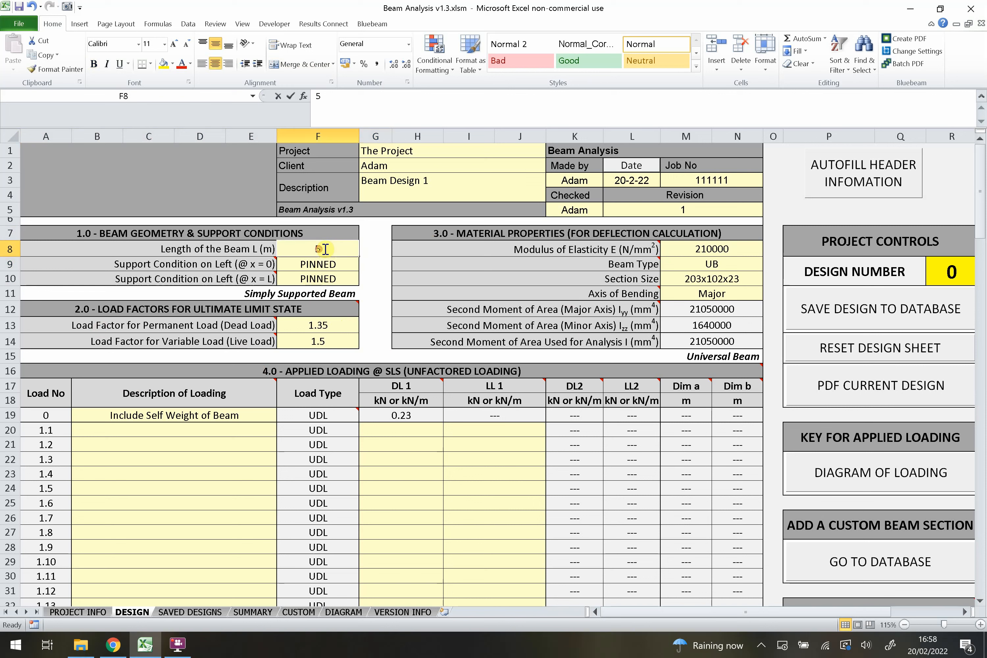
double_click(325, 249)
click(339, 270)
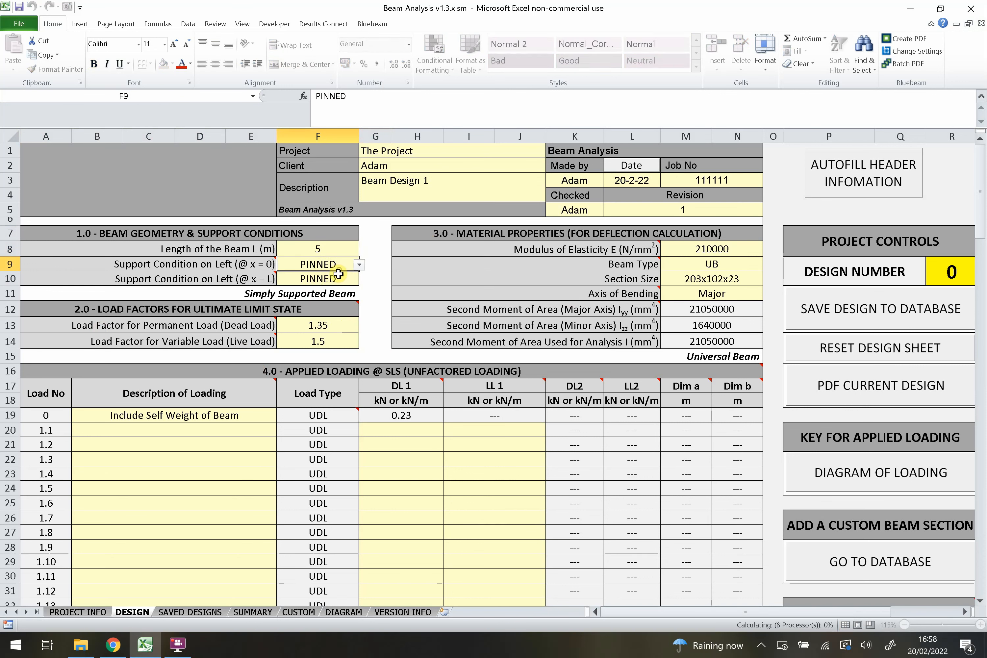
click(323, 249)
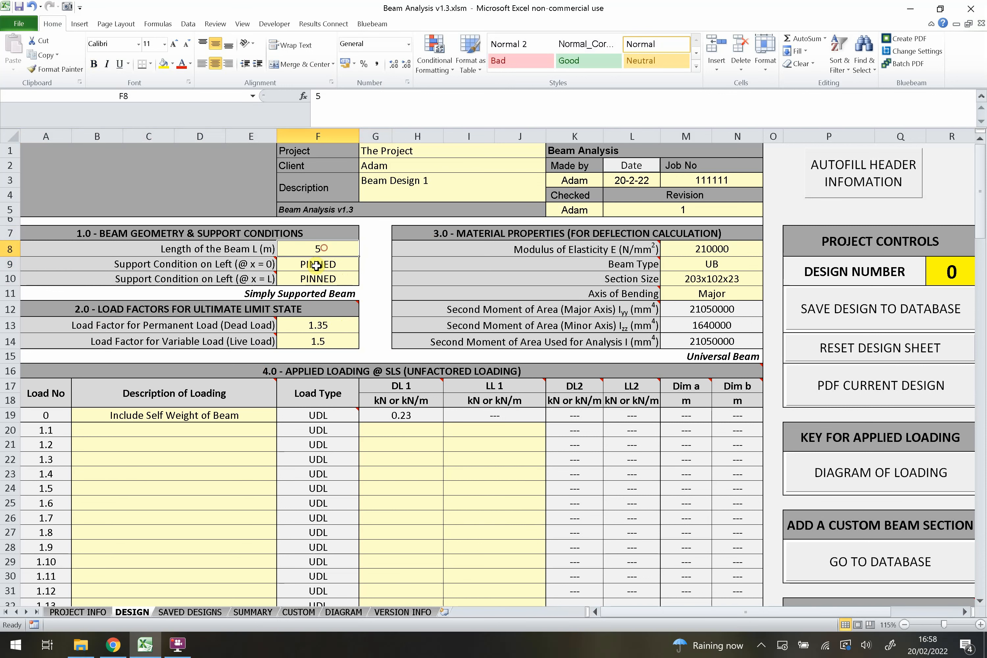
double_click(332, 249)
double_click(325, 249)
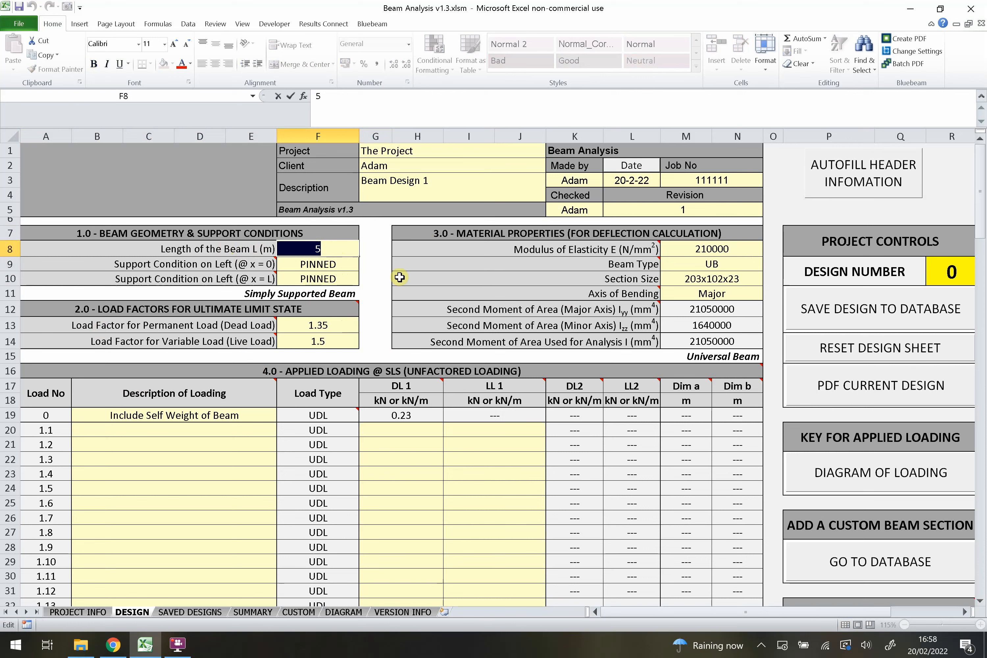
text(3)
key(Return)
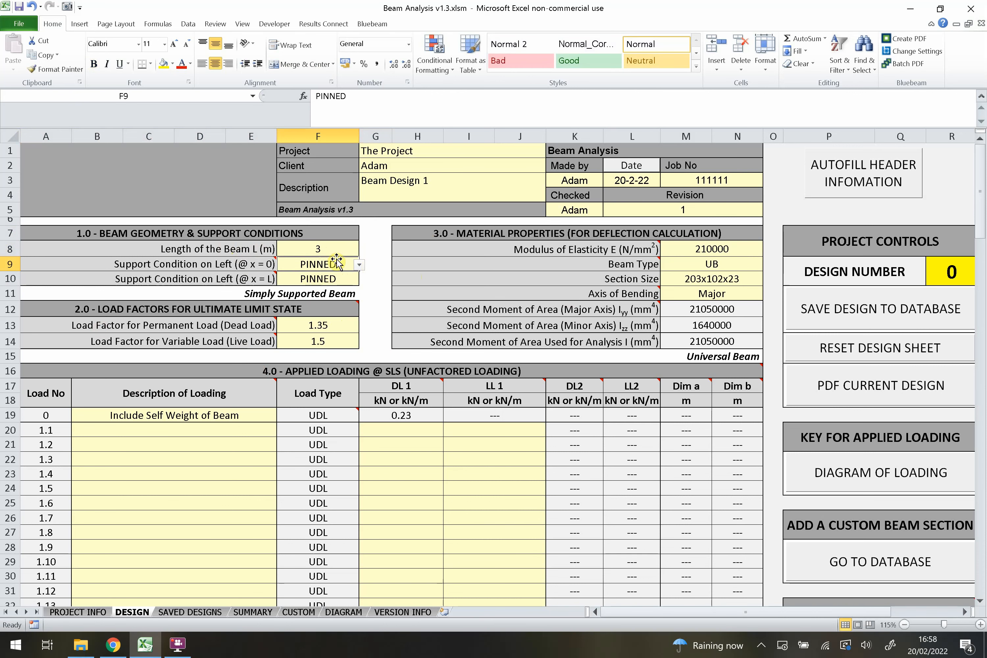
Step: Choose PINNED as the support condition at x = 0 in the beam geometry section
mouse_move(249, 264)
click(359, 265)
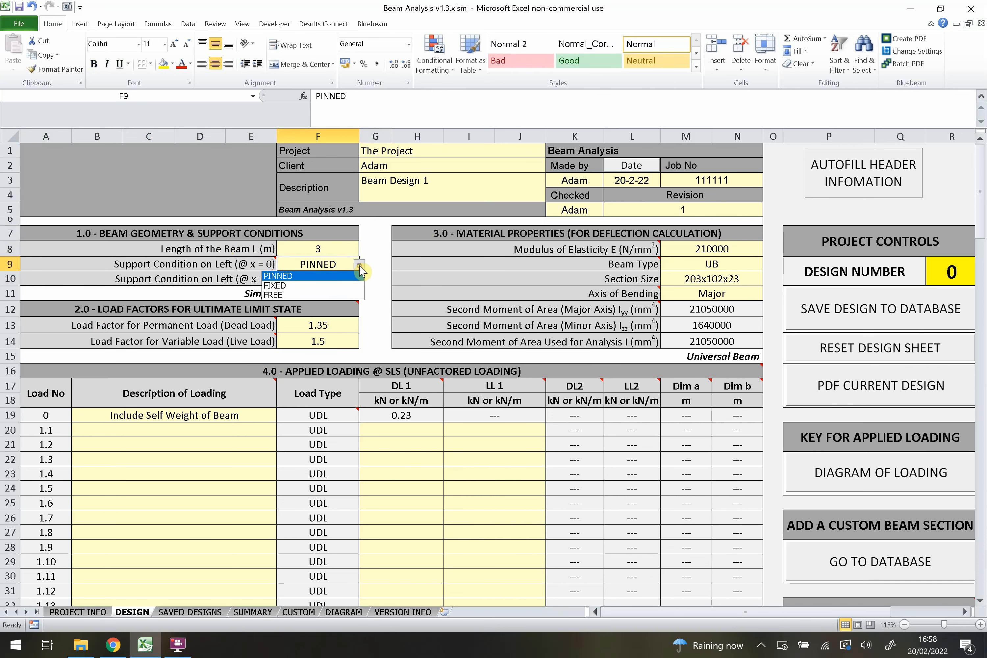
click(330, 276)
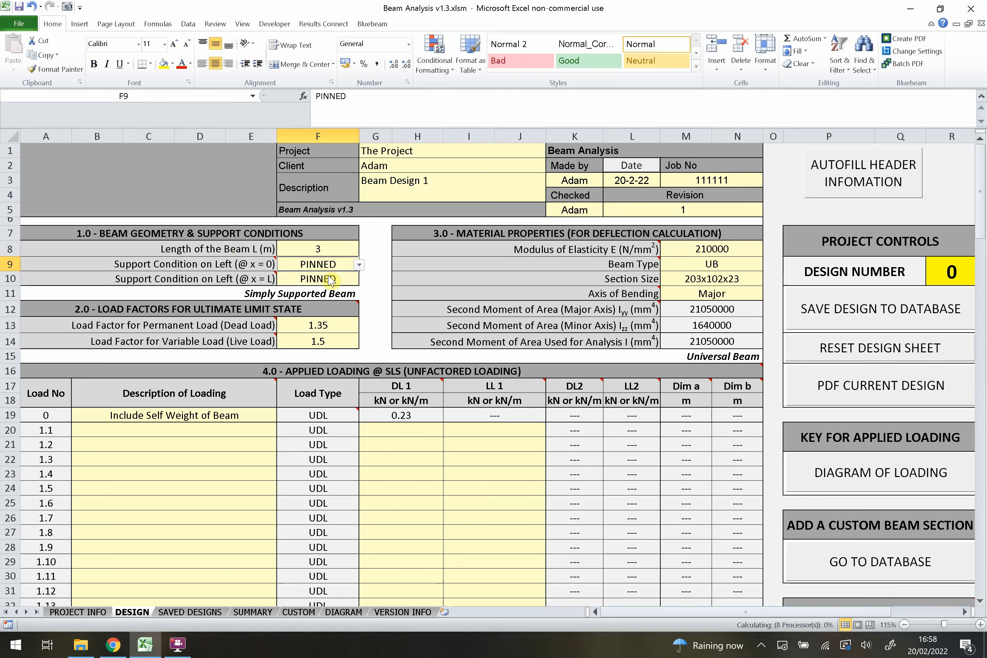
click(331, 279)
Step: Change the support condition at x = 0 to FIXED and inspect the beam type cell below the support conditions
click(356, 268)
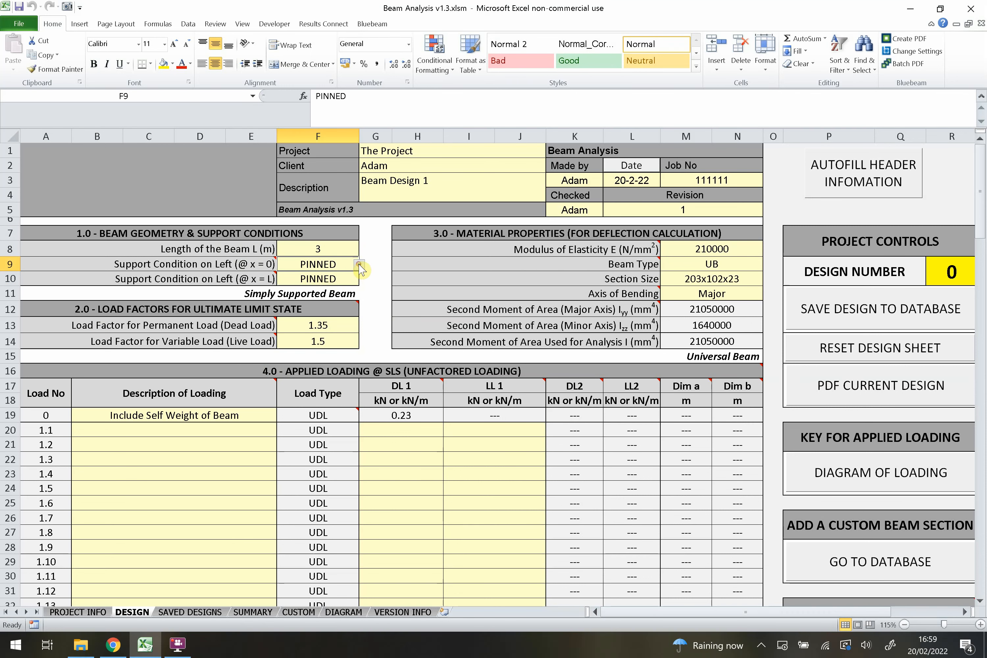
click(359, 265)
click(304, 284)
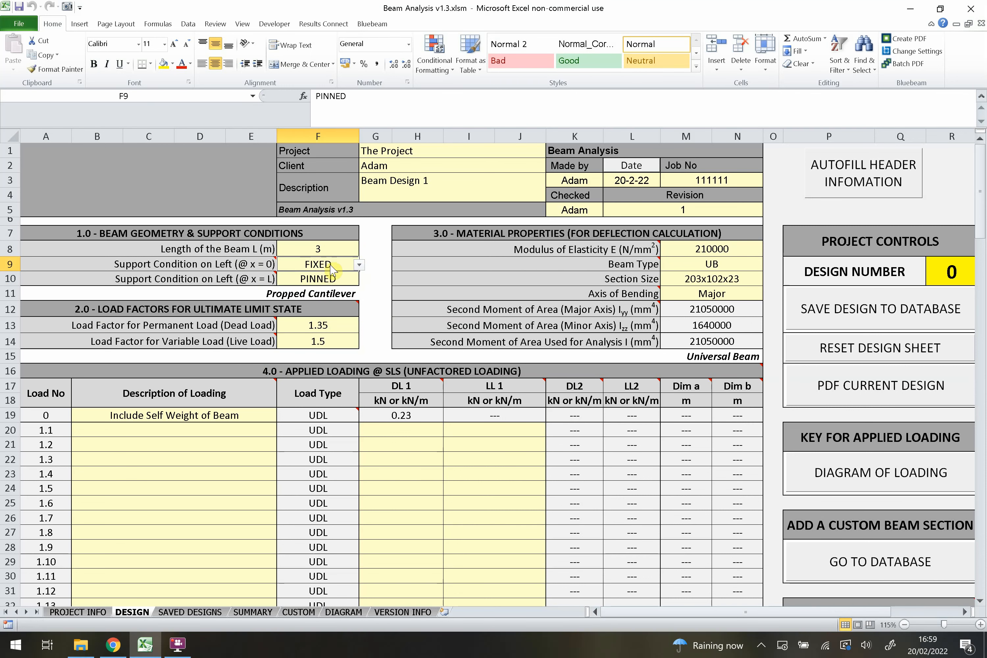
click(318, 293)
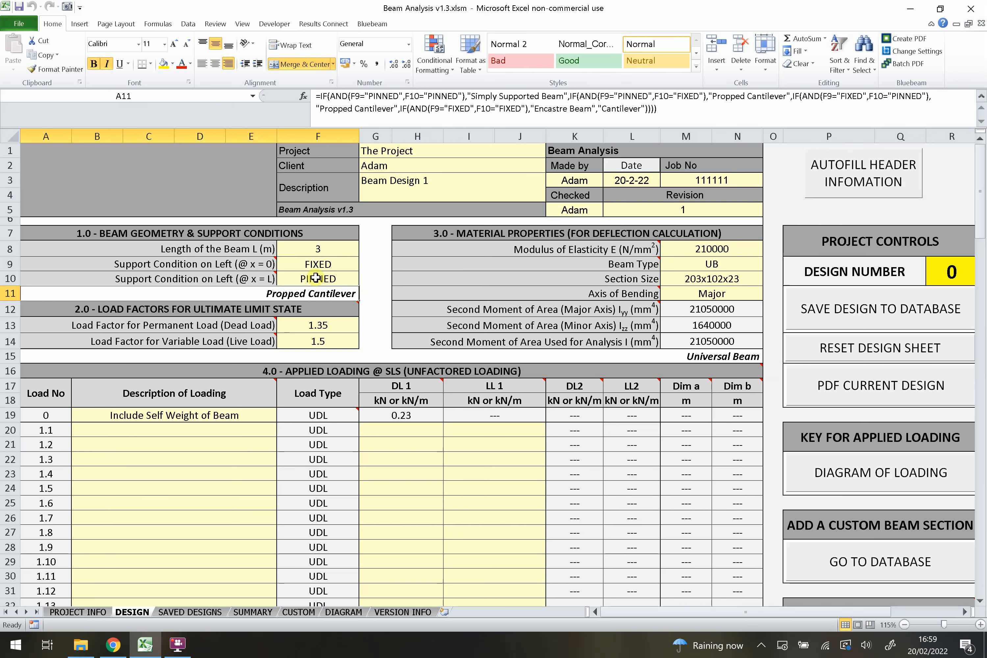
Step: Set the support condition at x = 0 back to PINNED
click(335, 265)
click(359, 265)
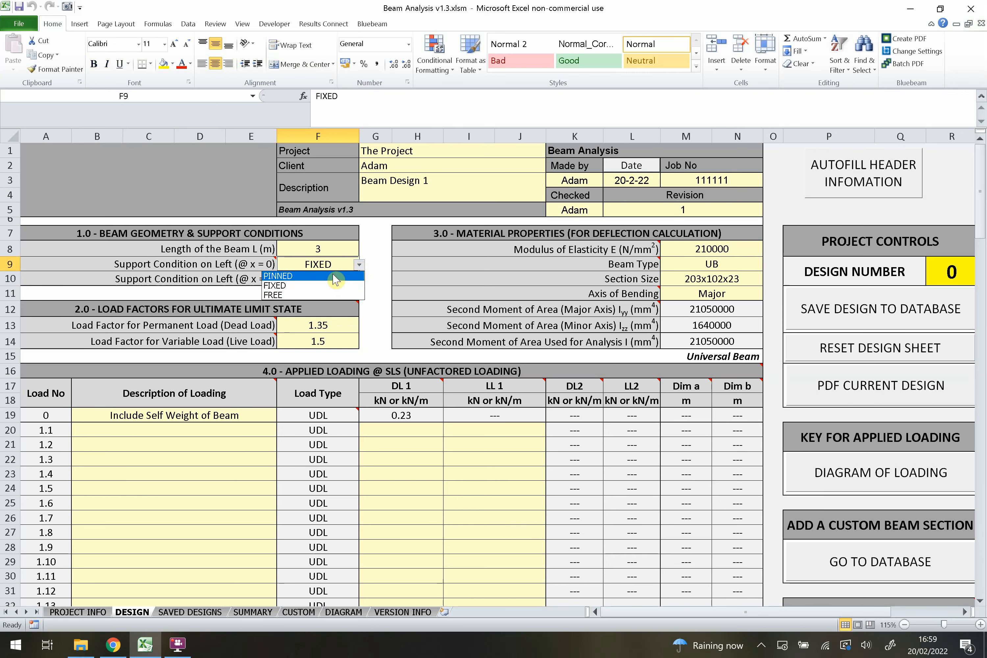
click(323, 281)
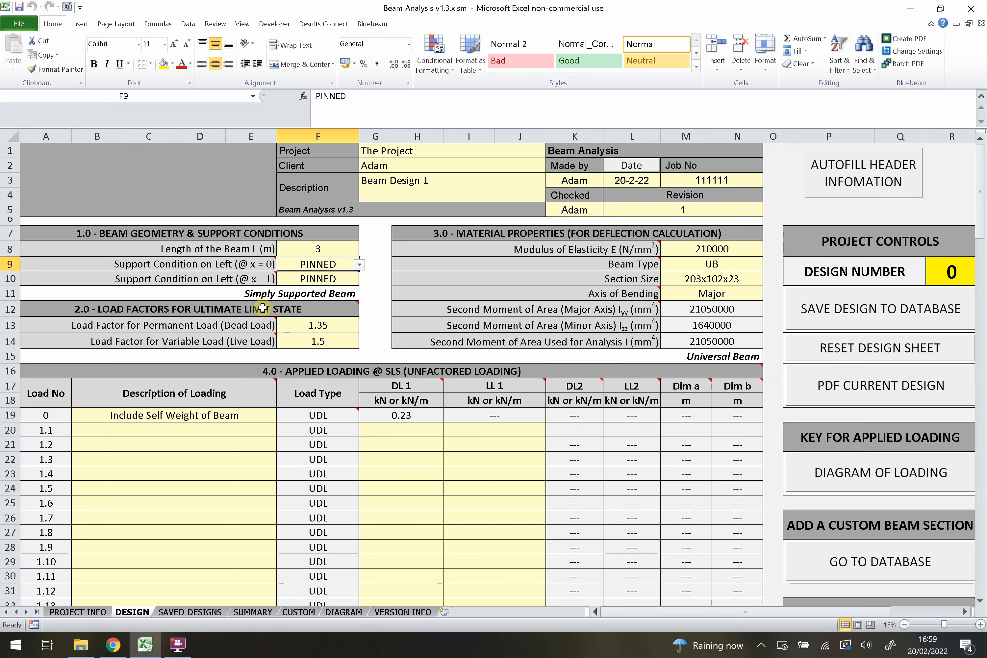
Step: Examine the ultimate limit state load factors for permanent and variable load, along with the note on limit states
click(236, 310)
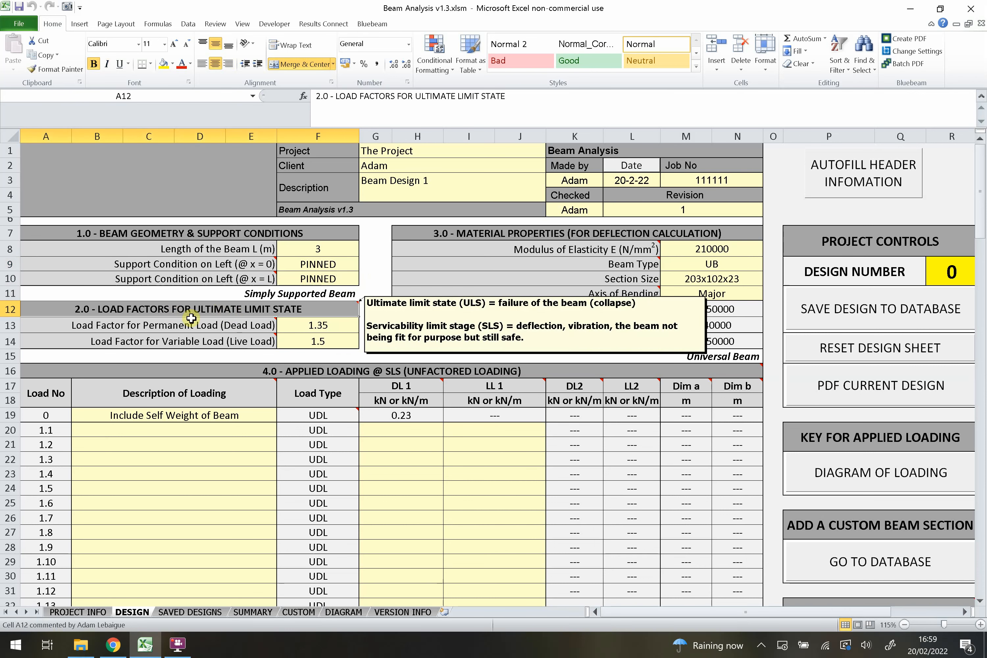
mouse_move(228, 310)
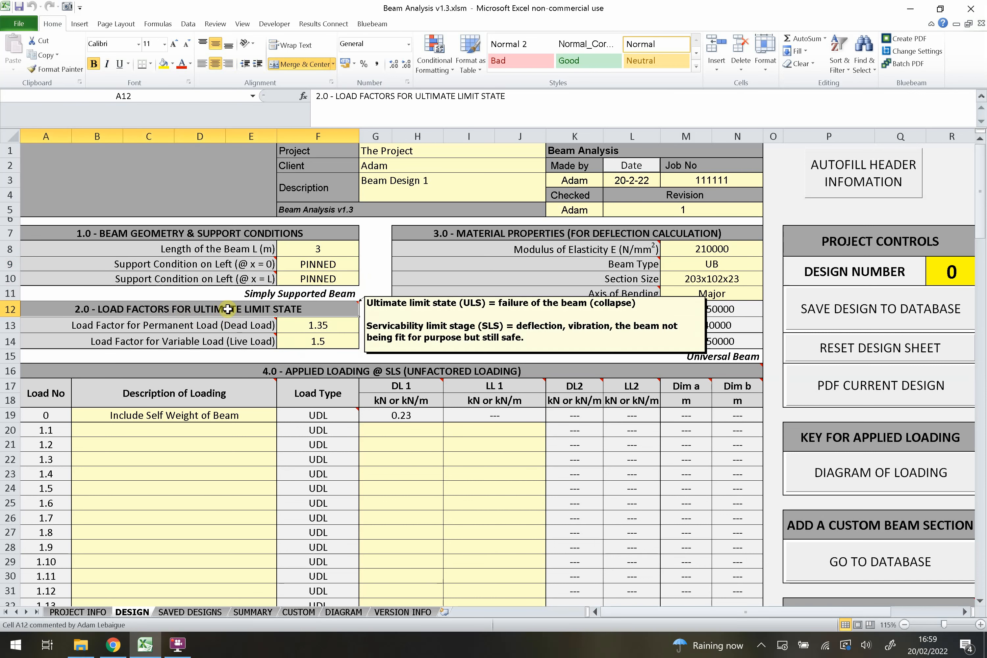
click(320, 326)
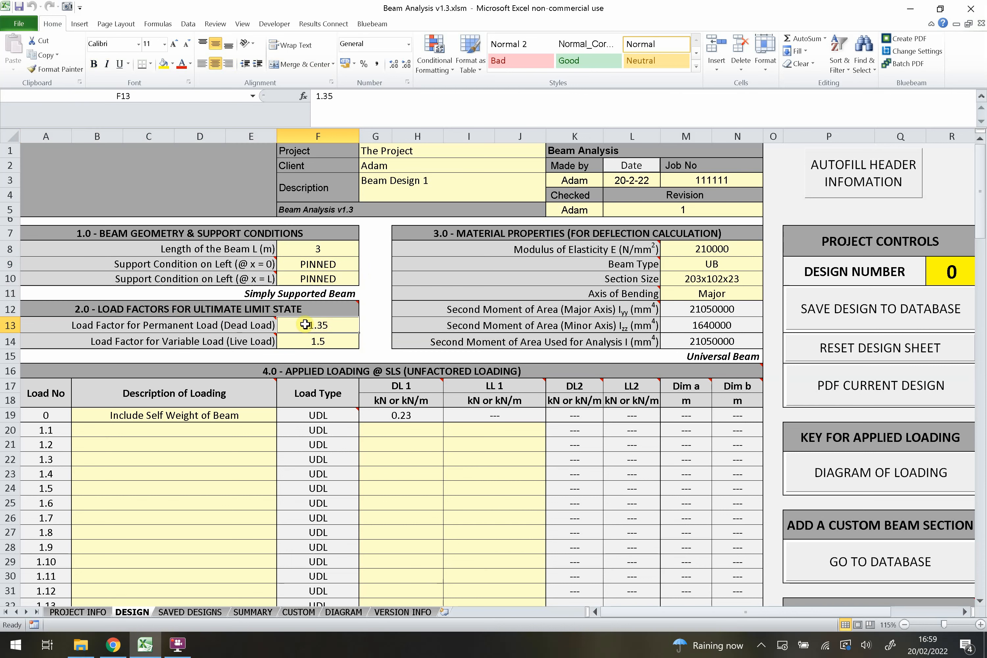
mouse_move(250, 325)
click(310, 341)
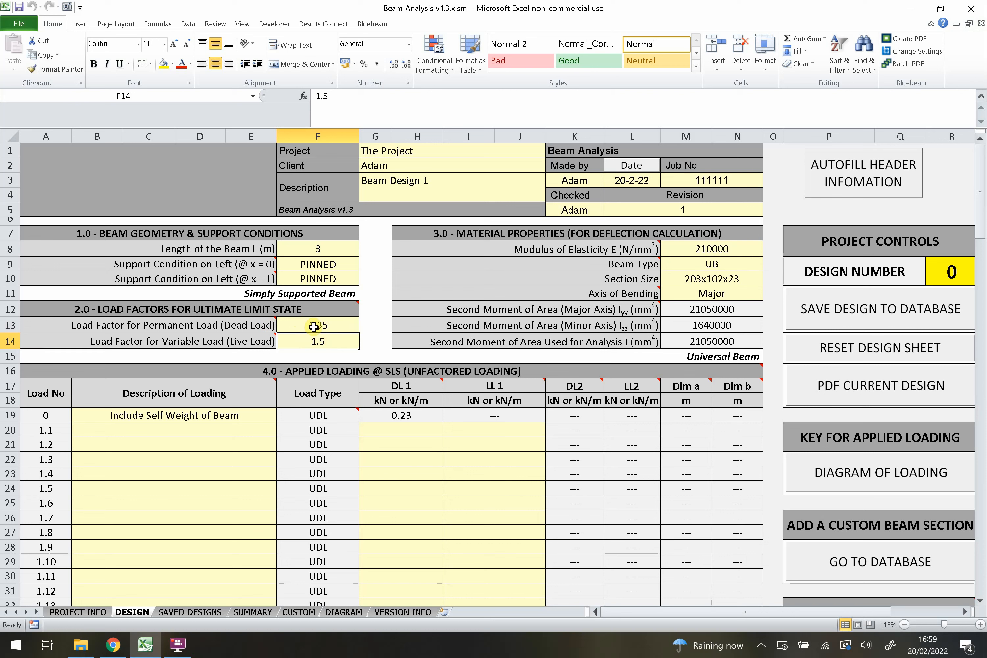
click(317, 325)
click(264, 310)
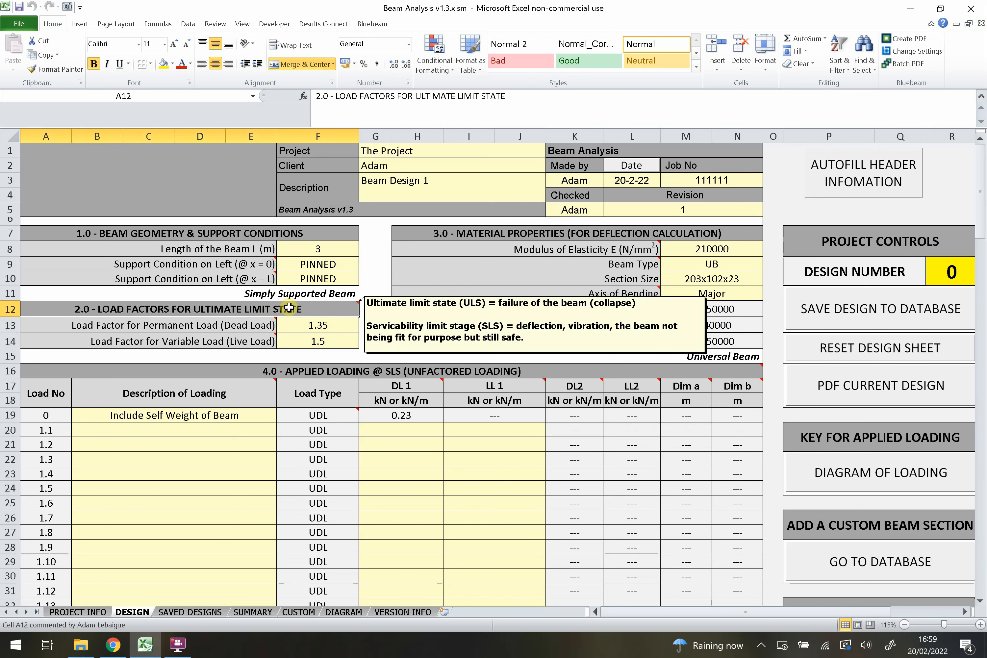
click(326, 321)
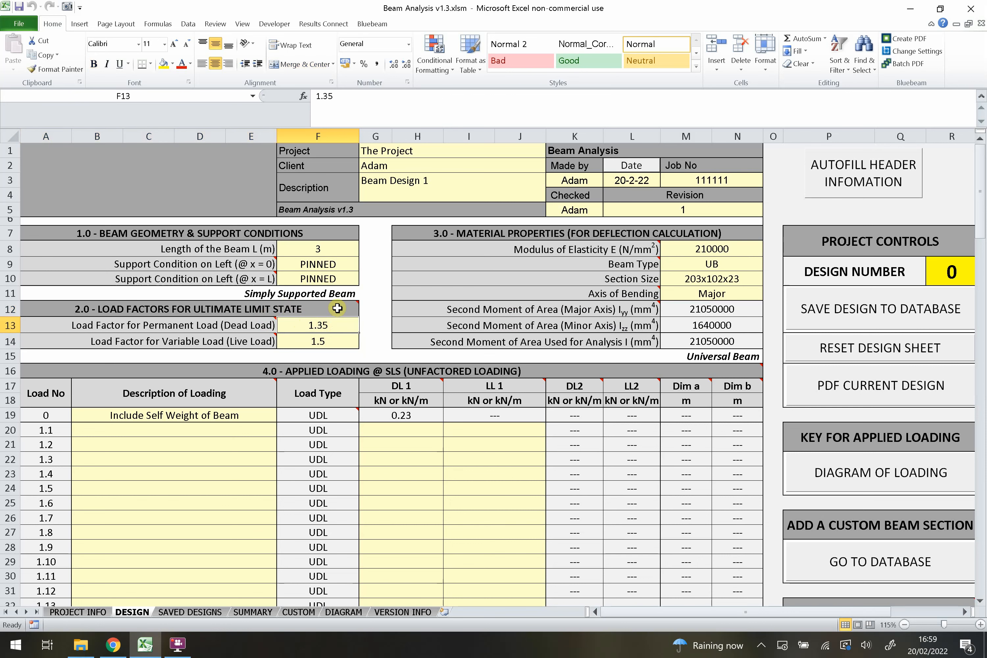
click(339, 309)
click(326, 323)
Step: Review the modulus of elasticity in the material properties and choose UB from the available beam types
click(519, 232)
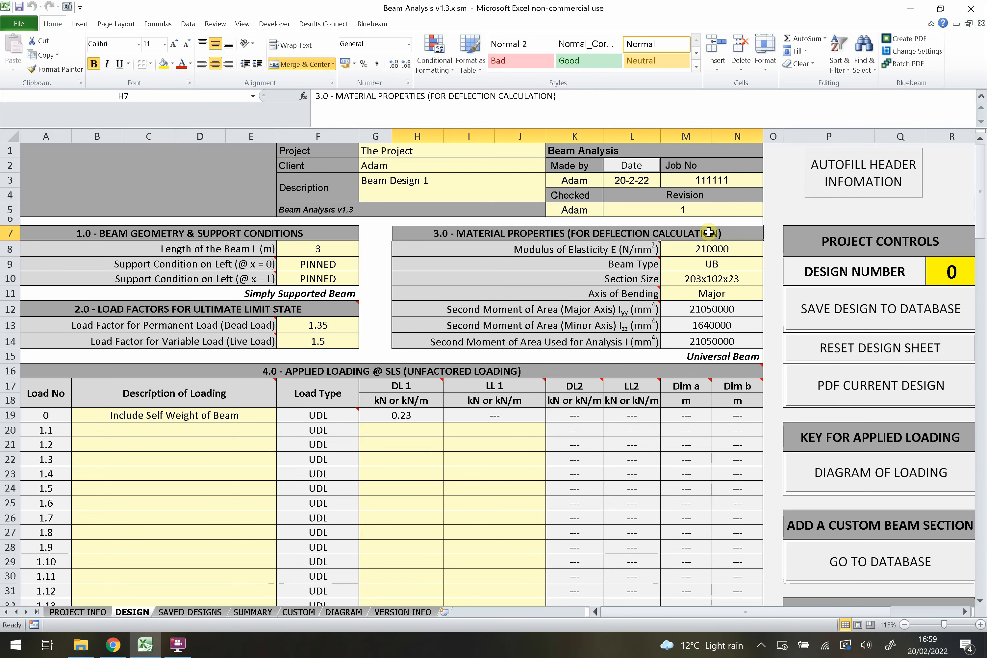
click(689, 248)
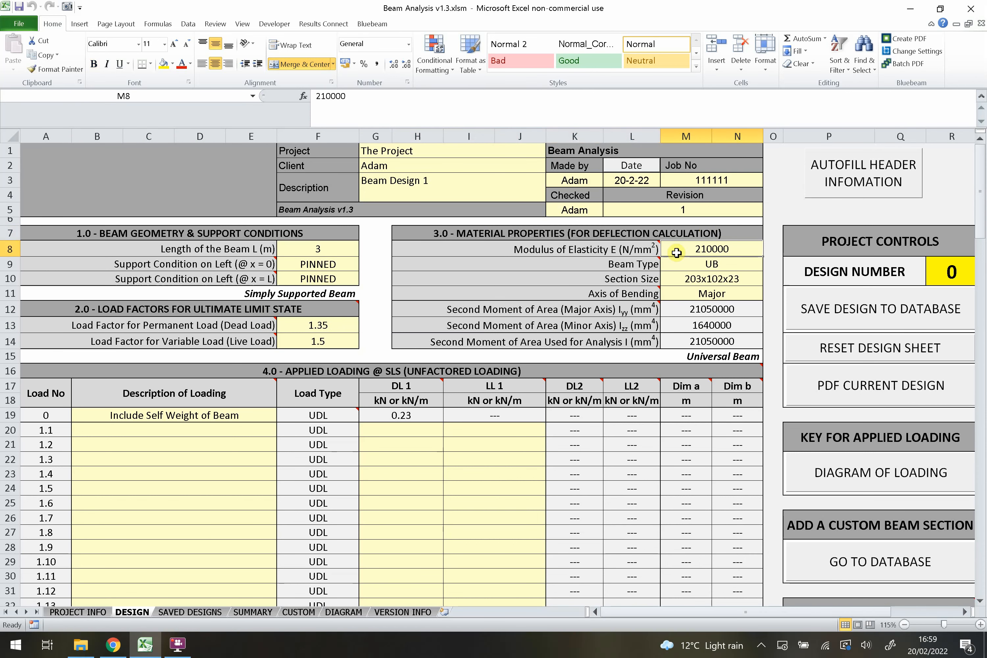
mouse_move(619, 249)
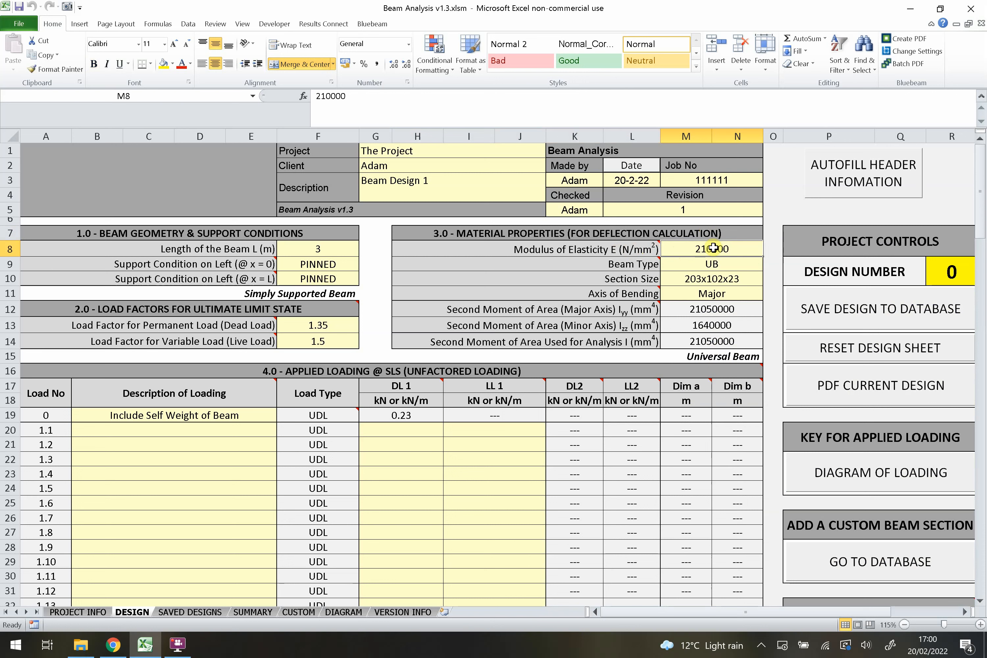
click(700, 263)
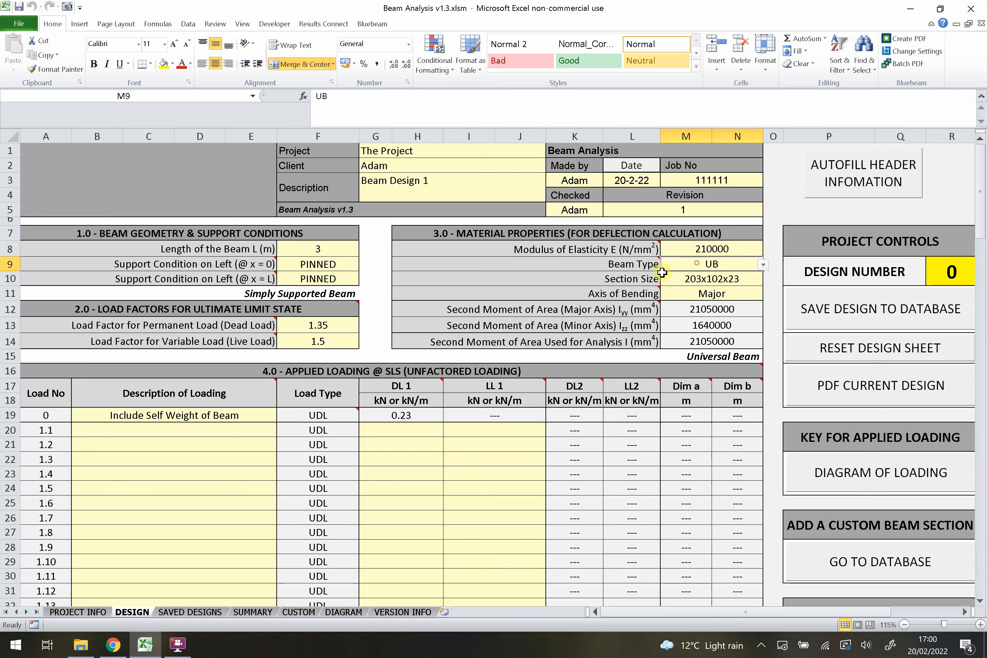
click(764, 266)
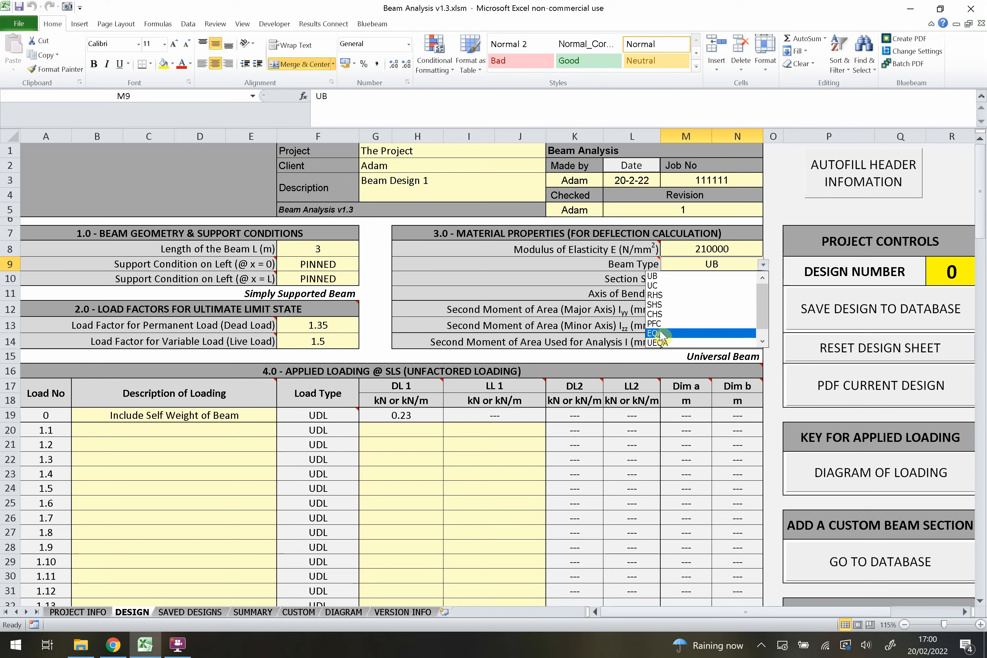
click(763, 341)
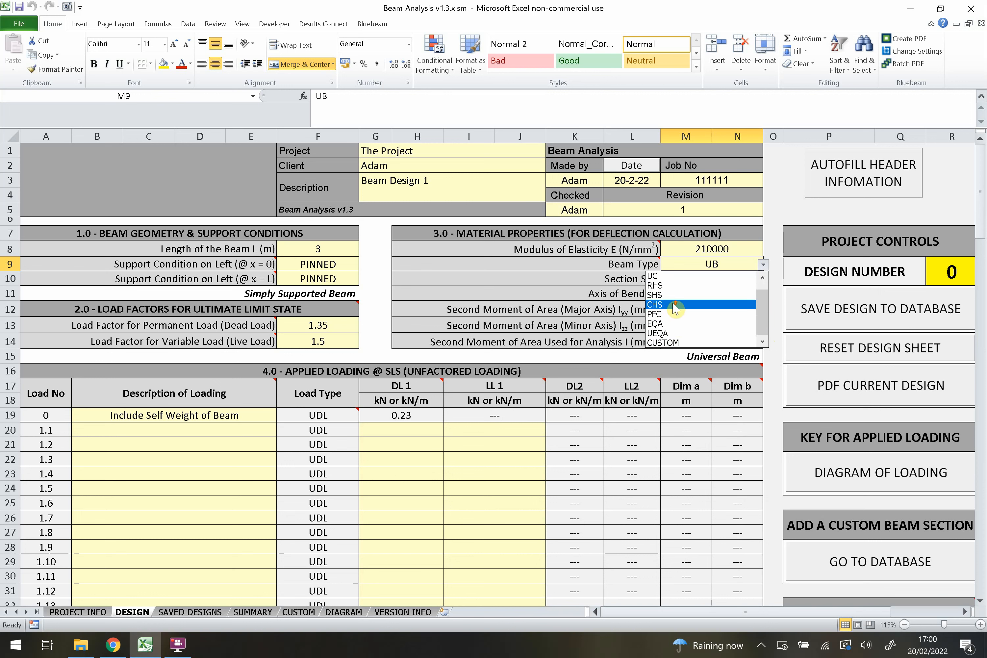
scroll(739, 292, up, 1)
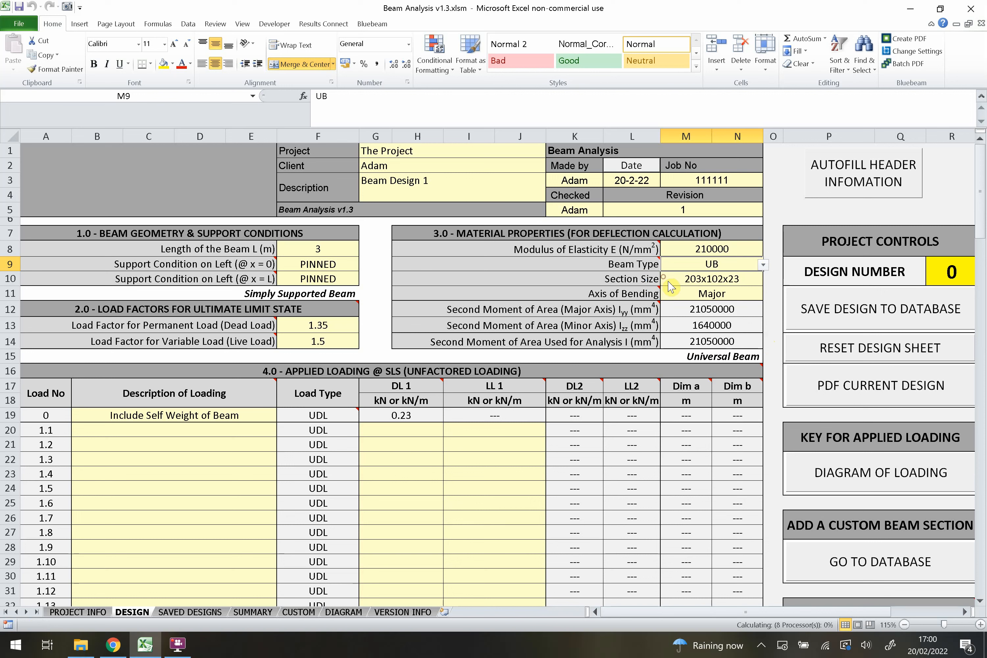
Step: Browse the section sizes available for the selected beam type in the material properties
click(739, 279)
click(742, 279)
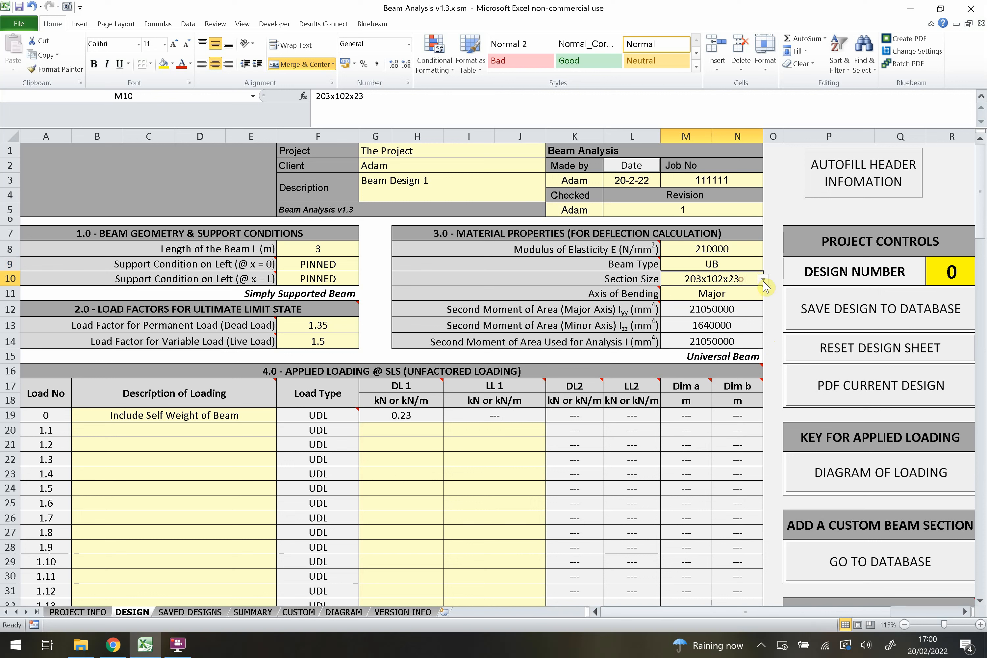
click(763, 281)
mouse_move(762, 347)
mouse_down()
mouse_move(763, 307)
mouse_move(763, 351)
mouse_up()
click(728, 272)
click(729, 262)
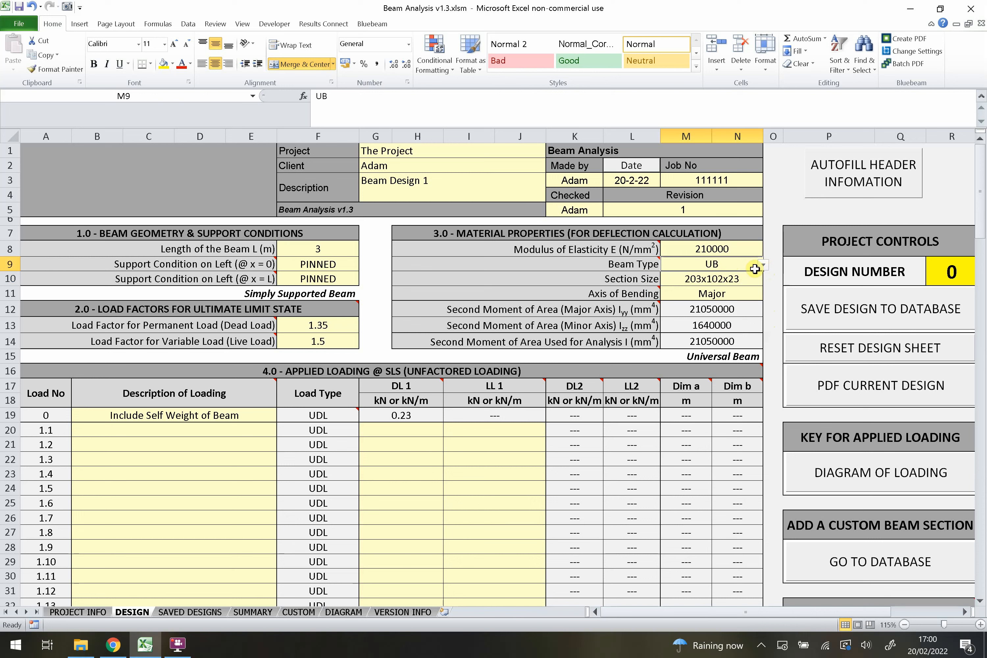
click(728, 276)
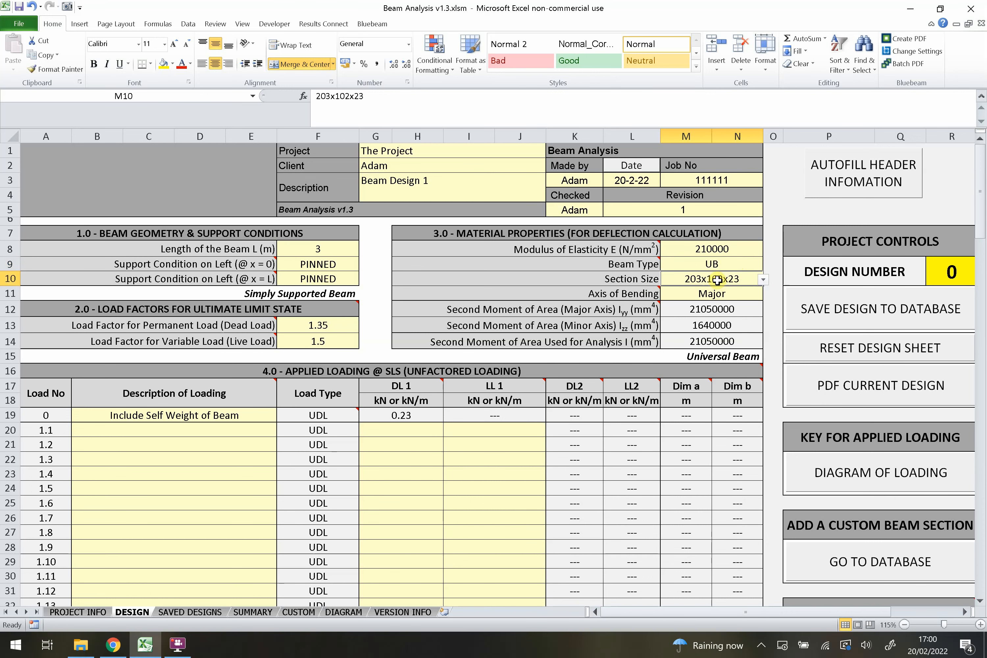
click(763, 281)
click(730, 276)
Step: Choose Major as the axis of bending for the section
click(688, 293)
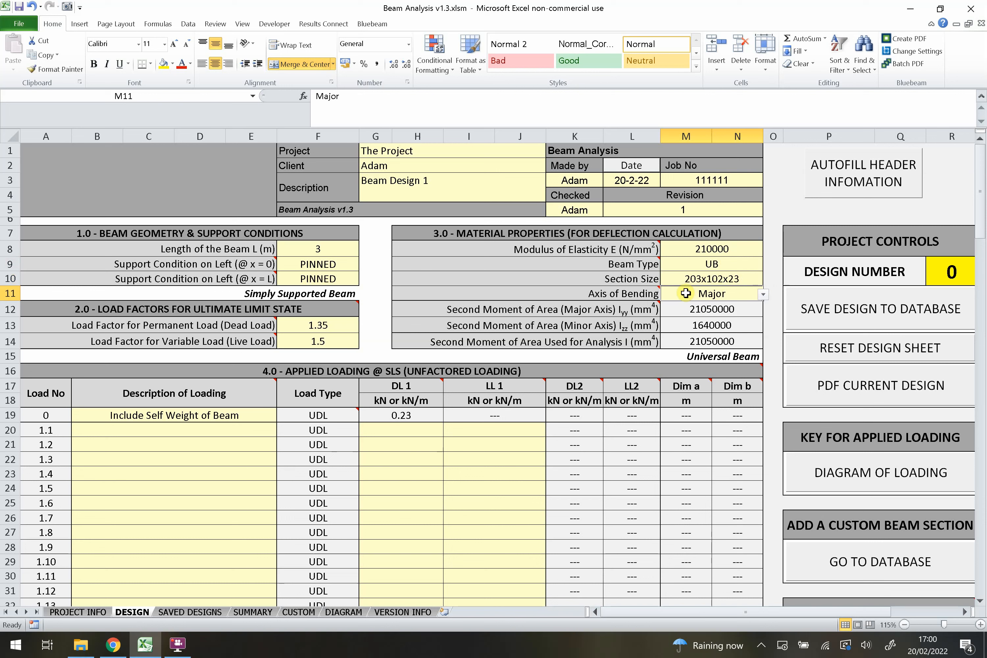
click(762, 295)
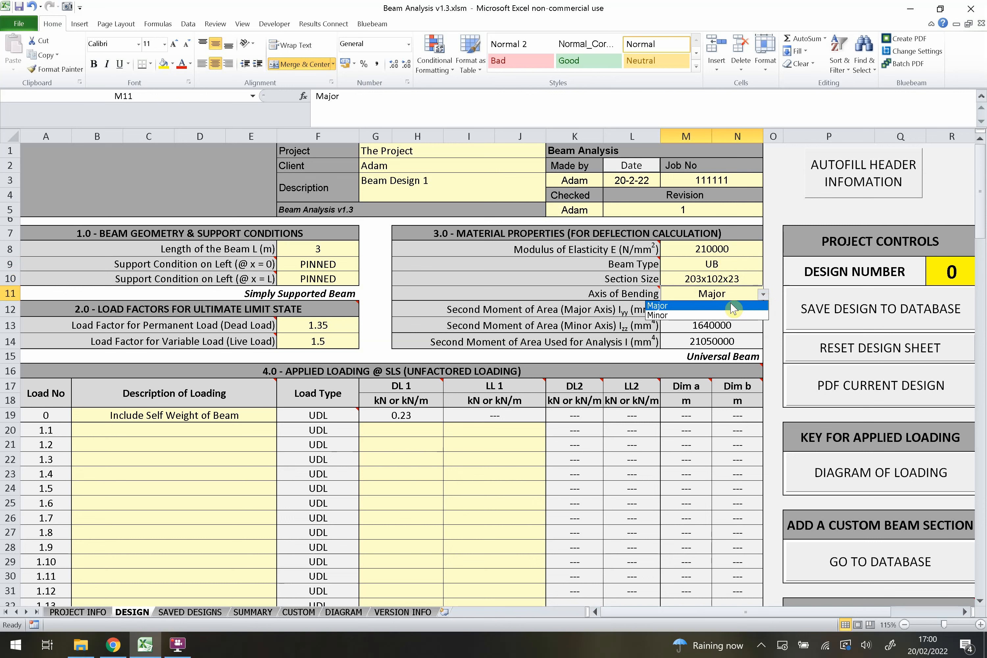
click(722, 306)
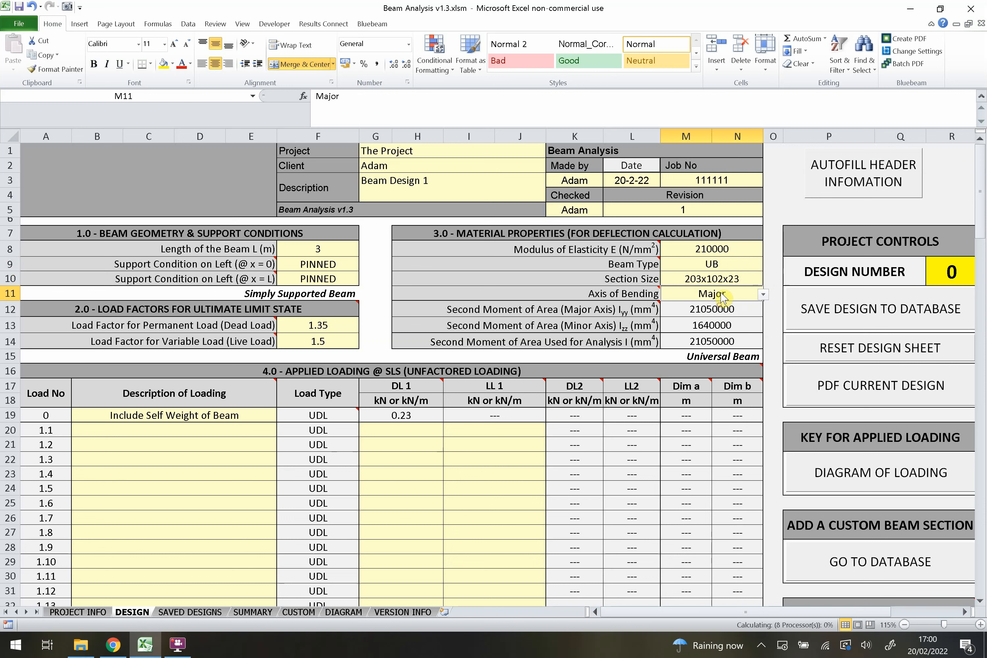
Step: Examine how the second moments of area about both axes and the one used for analysis depend on section size and bending axis
click(719, 275)
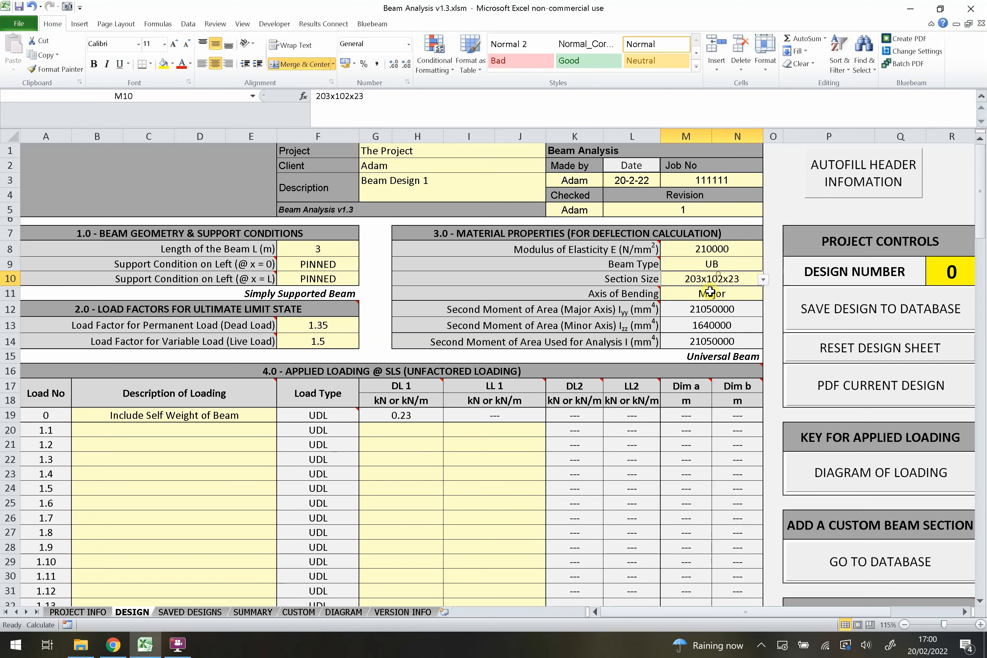
click(719, 307)
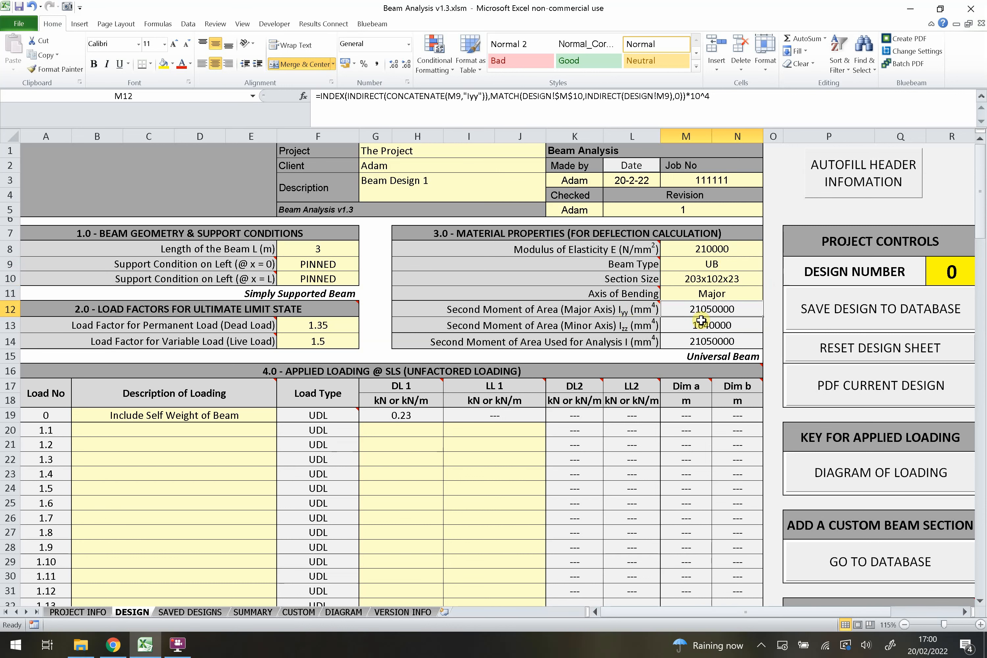
click(617, 342)
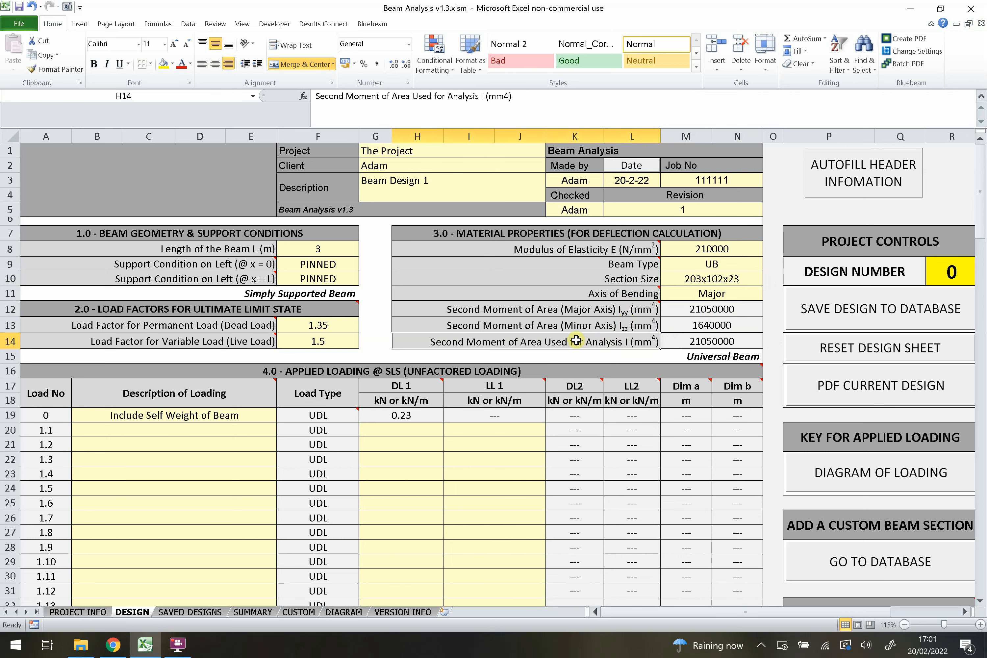
click(680, 342)
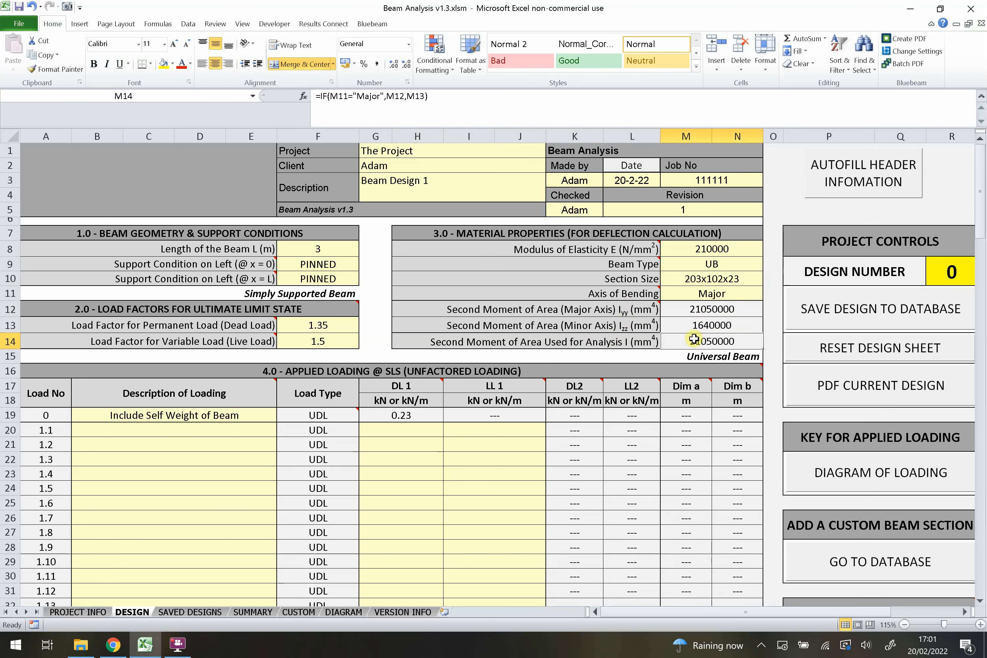
click(720, 325)
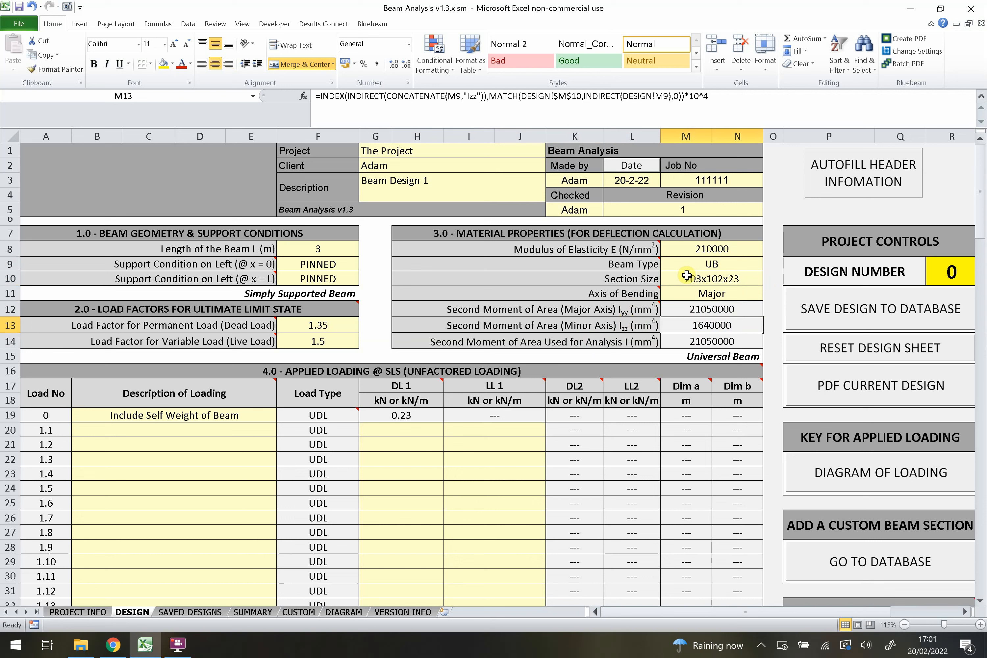
click(733, 281)
drag(735, 265, 738, 287)
click(718, 292)
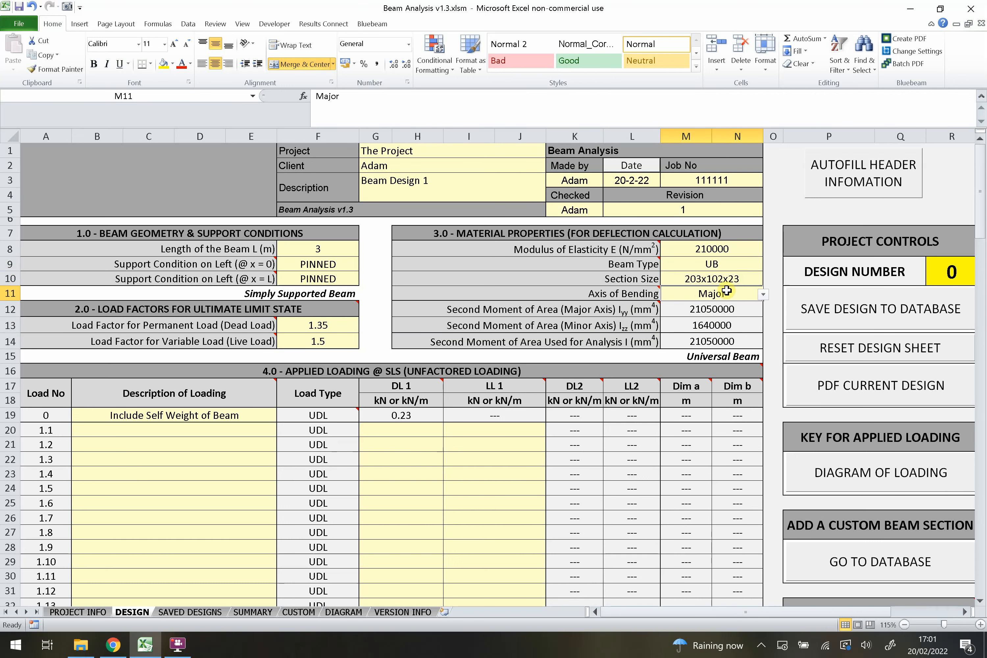
click(730, 342)
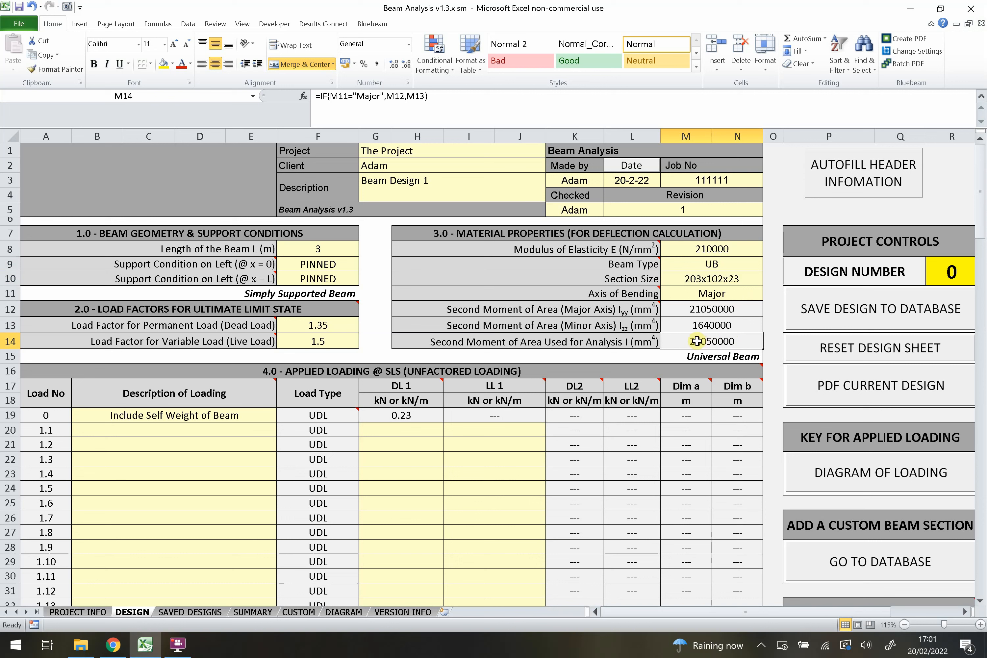
click(691, 309)
Step: Switch the axis of bending to Minor and examine how the second moment of area used for analysis responds
click(708, 292)
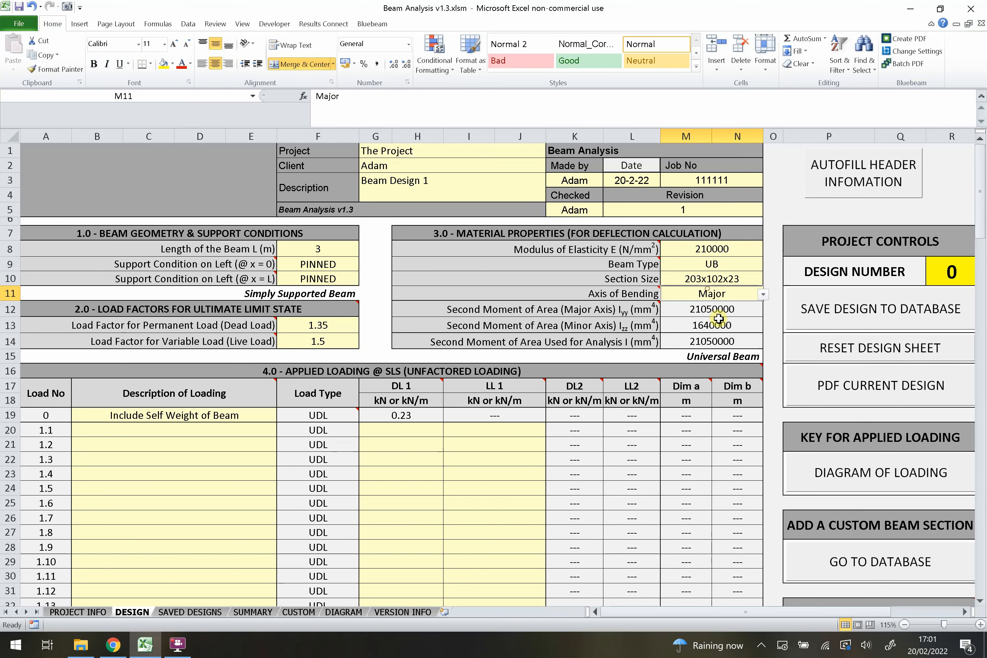
click(763, 294)
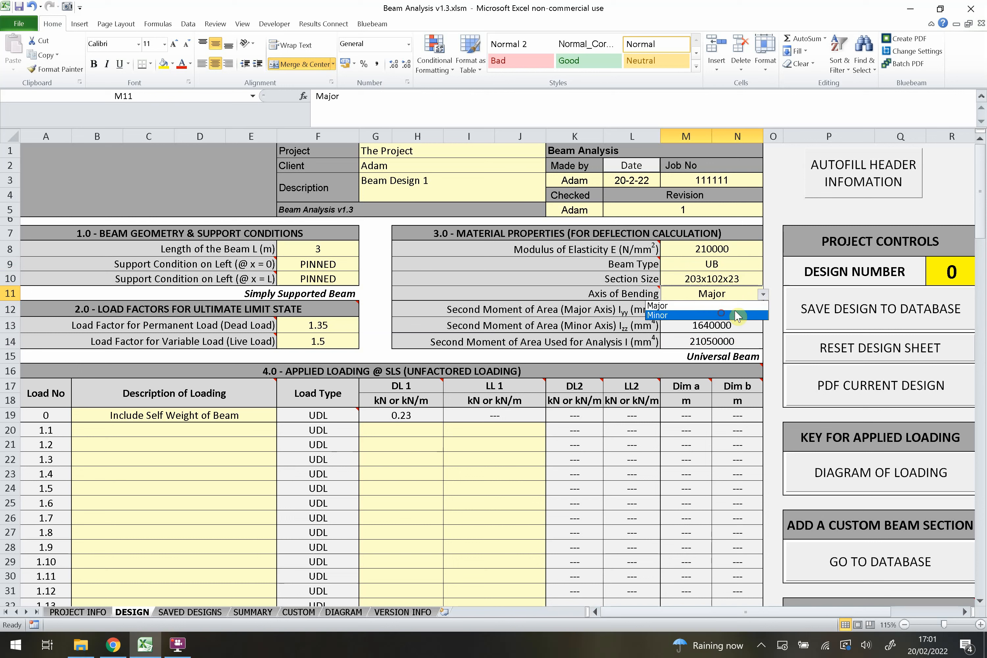
click(729, 319)
click(718, 338)
drag(714, 324, 714, 310)
click(716, 328)
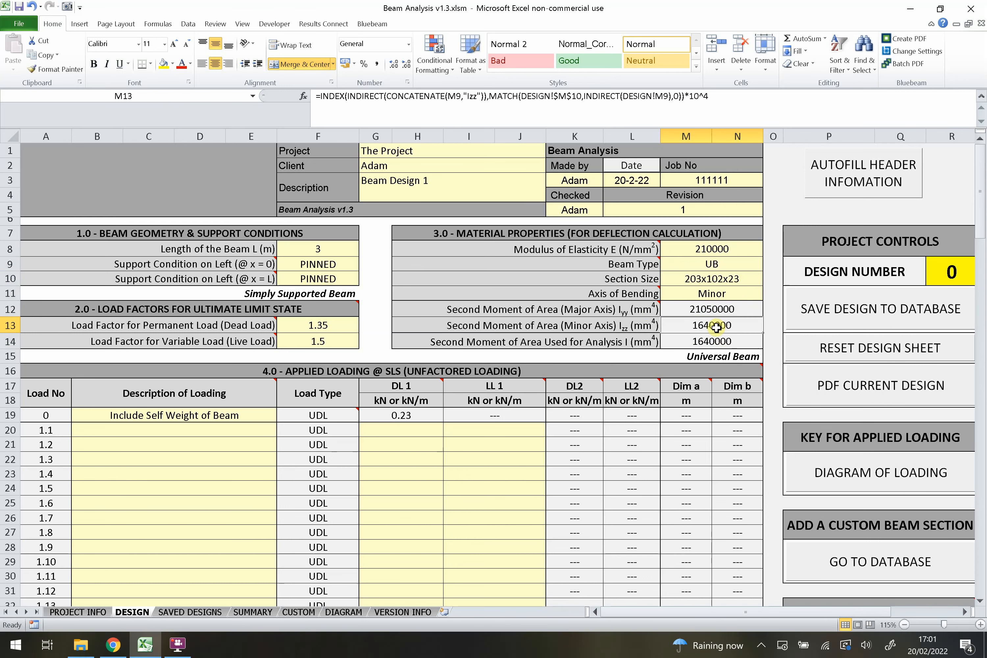
click(712, 310)
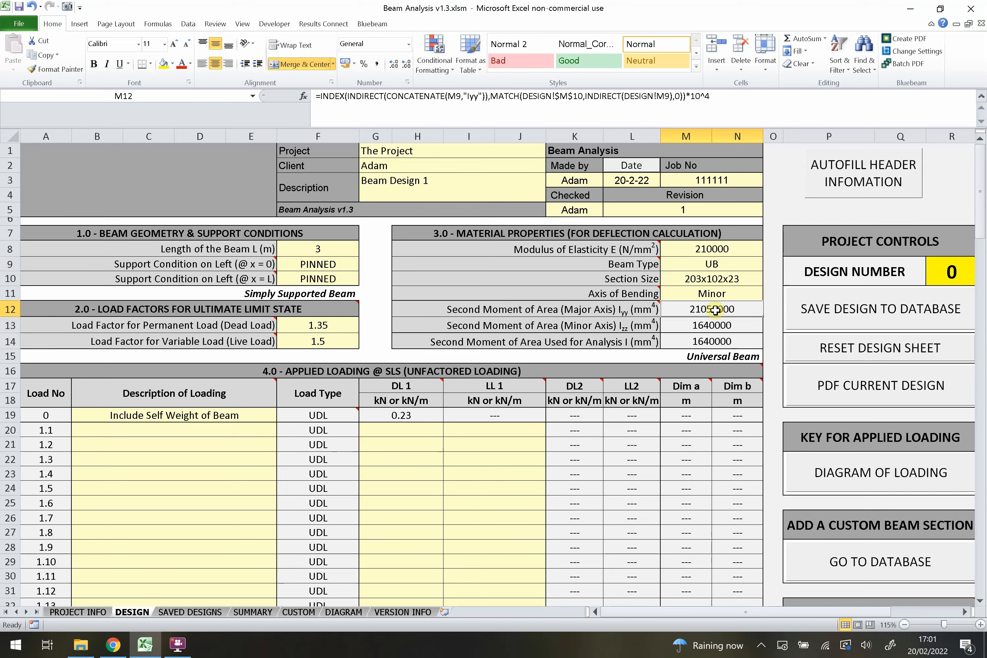
Step: Set the axis of bending back to Major and review the modulus, beam type, section size and axis inputs
click(739, 292)
click(764, 294)
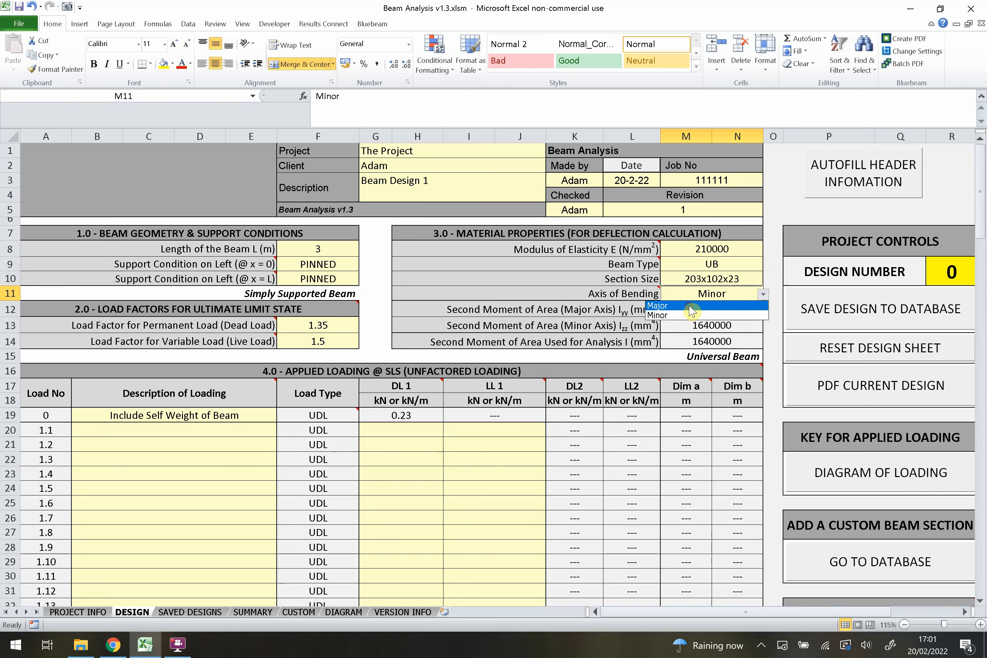
click(691, 311)
scroll(718, 303, down, 2)
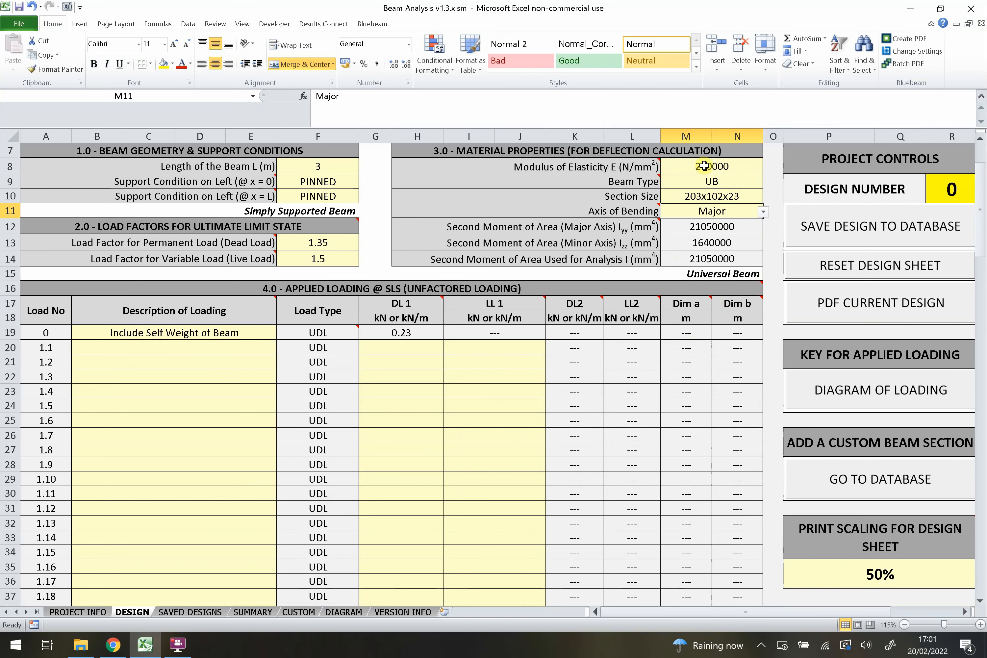
drag(705, 166, 699, 205)
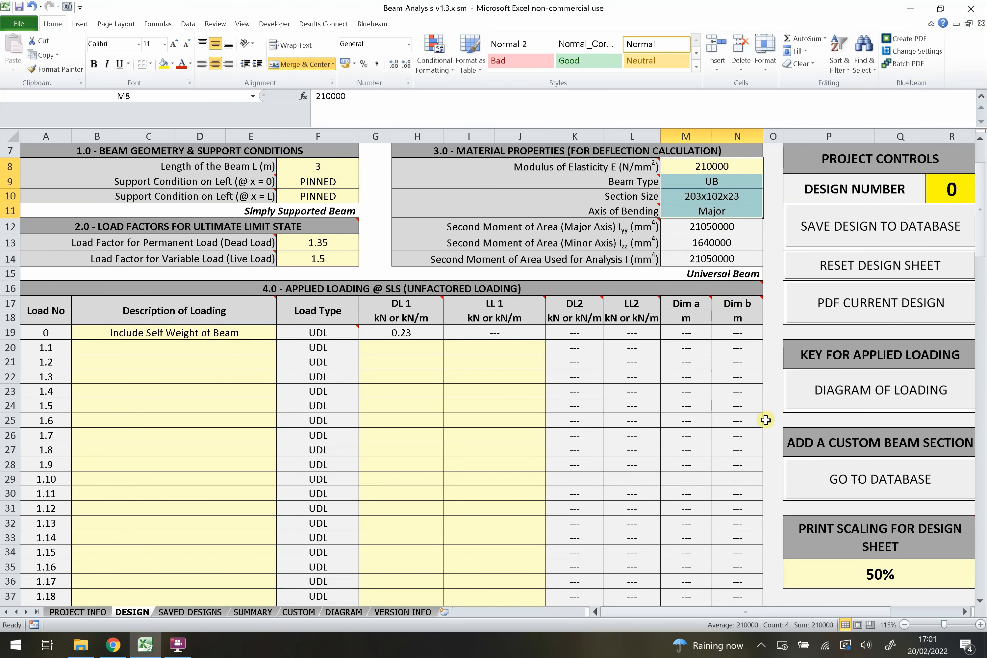
Step: Open the custom beam section database from the design sheet
scroll(766, 420, down, 1)
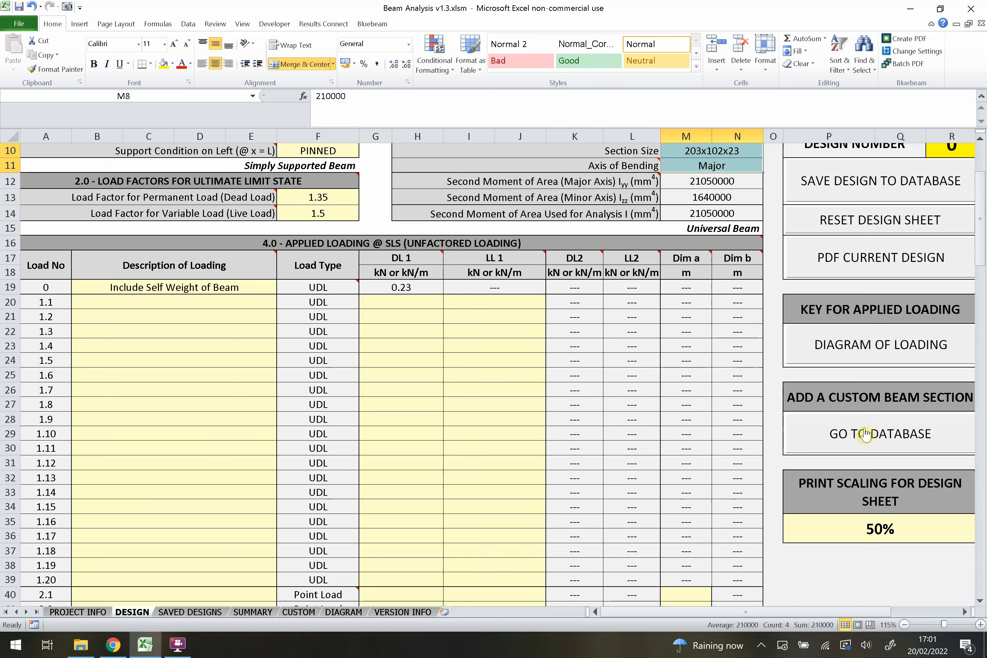
click(829, 396)
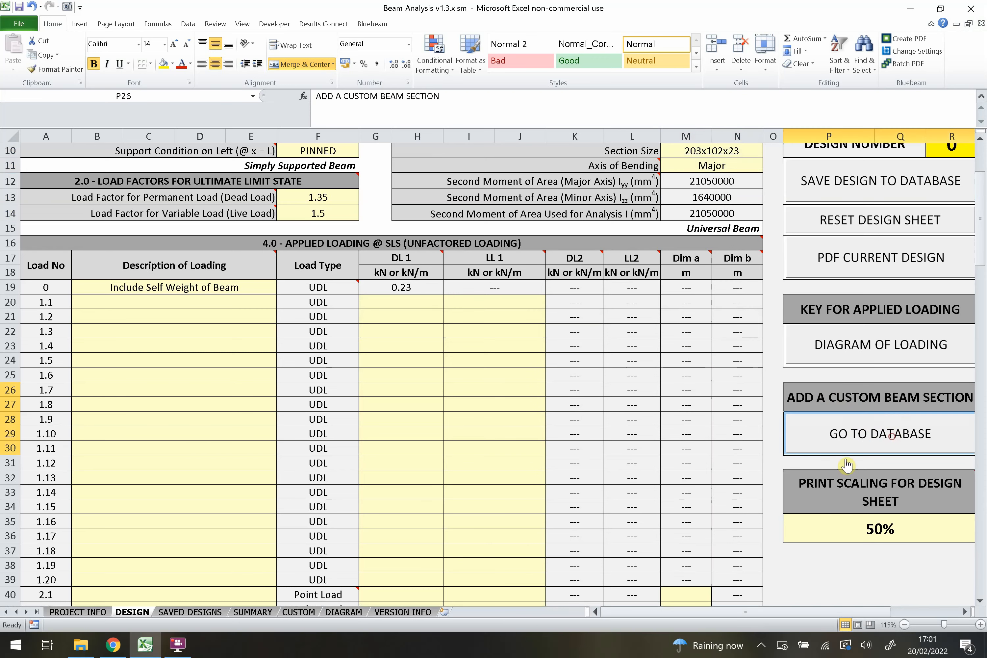
click(846, 448)
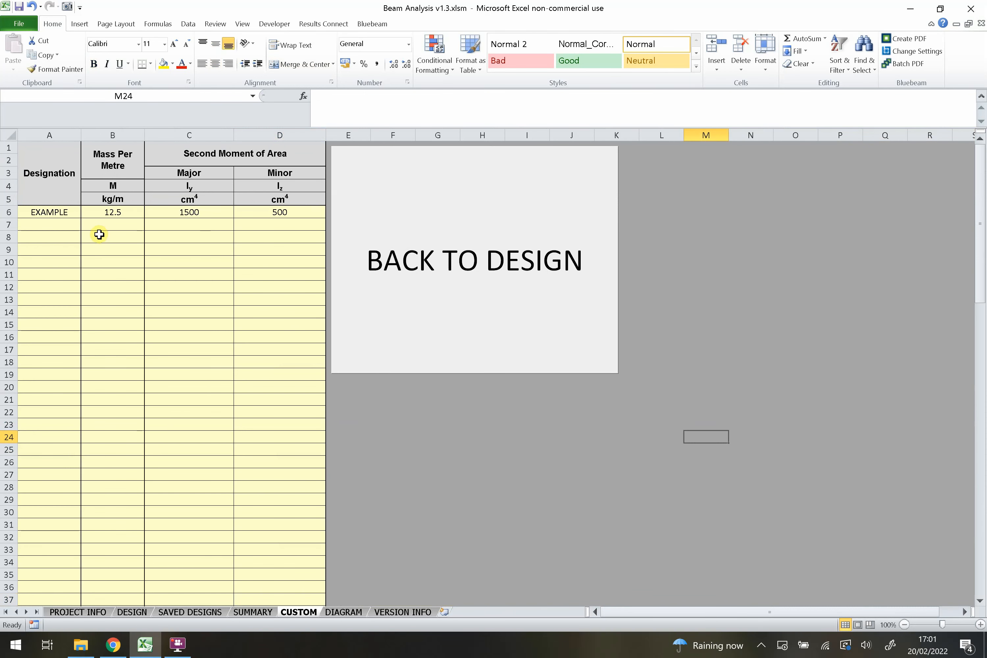
Step: Add a section designated Custom 1 below the example entry with a mass per metre of 10.1 kg/m
click(99, 234)
click(78, 225)
text(Custo)
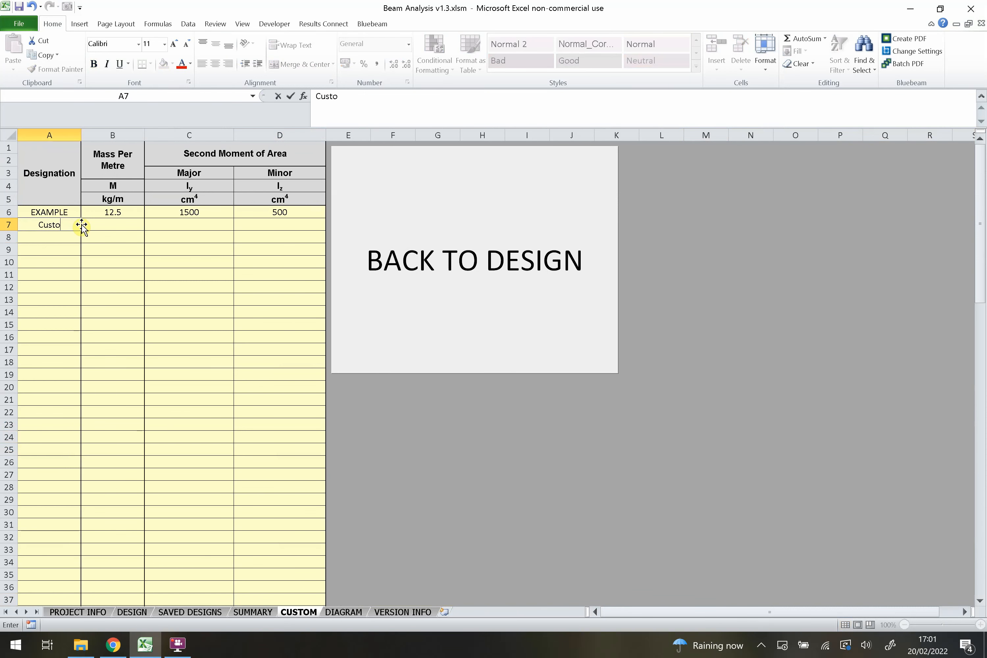
text(m 1)
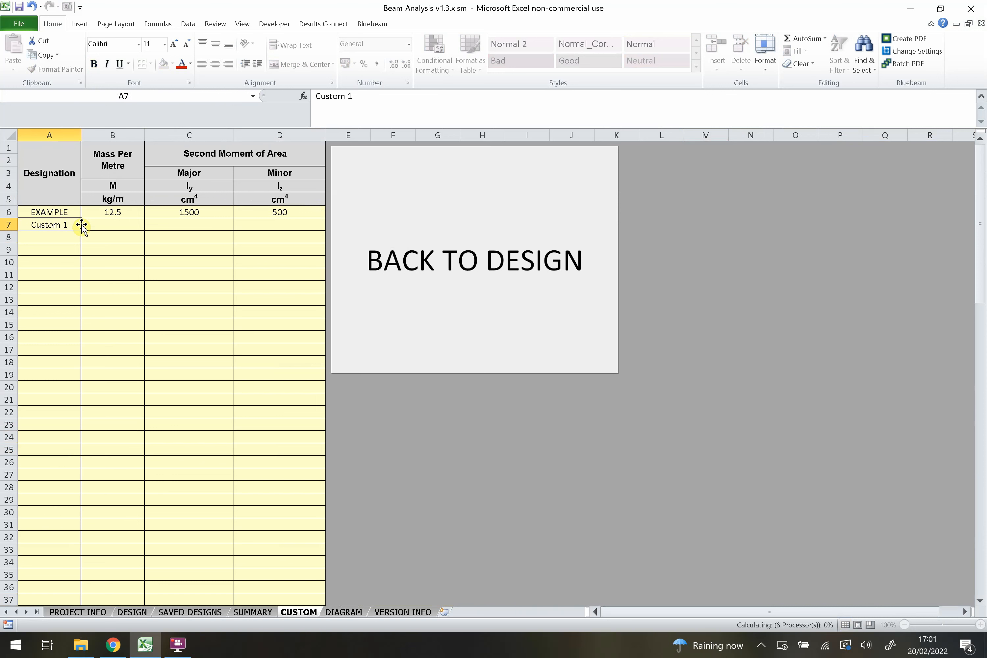
key(Tab)
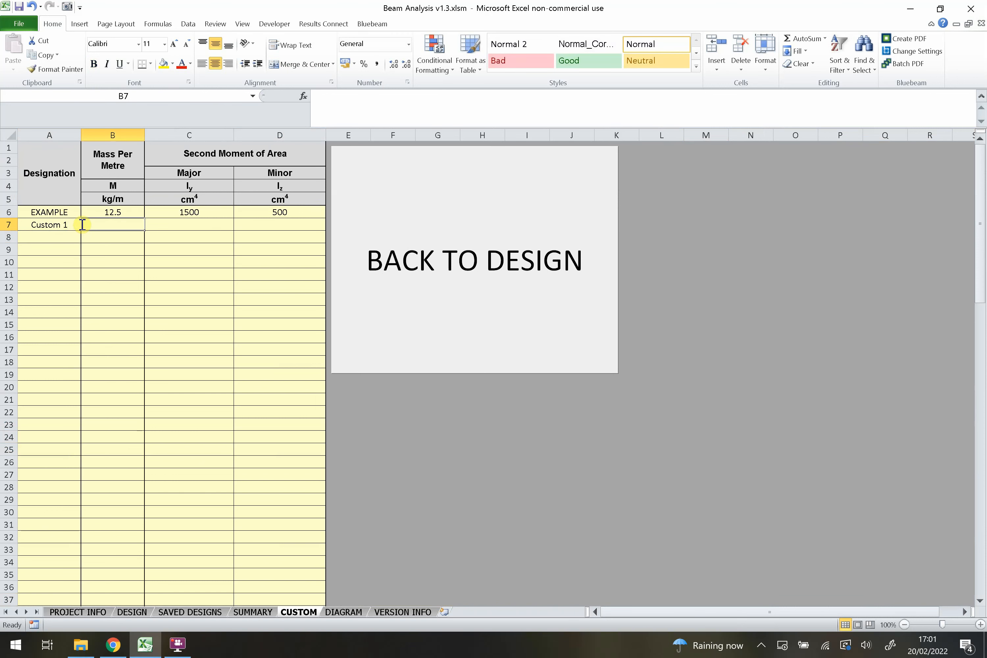
text(10.1)
key(Tab)
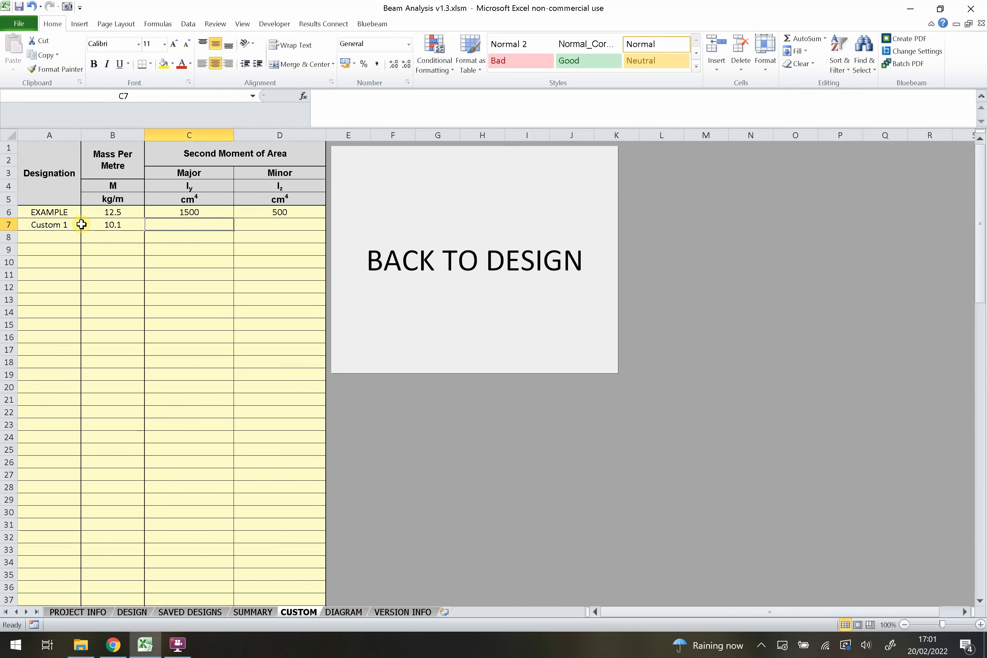
Step: Give Custom 1 second moments of area of 2000 cm4 major and 500 cm4 minor, then return to the design sheet
key(Up)
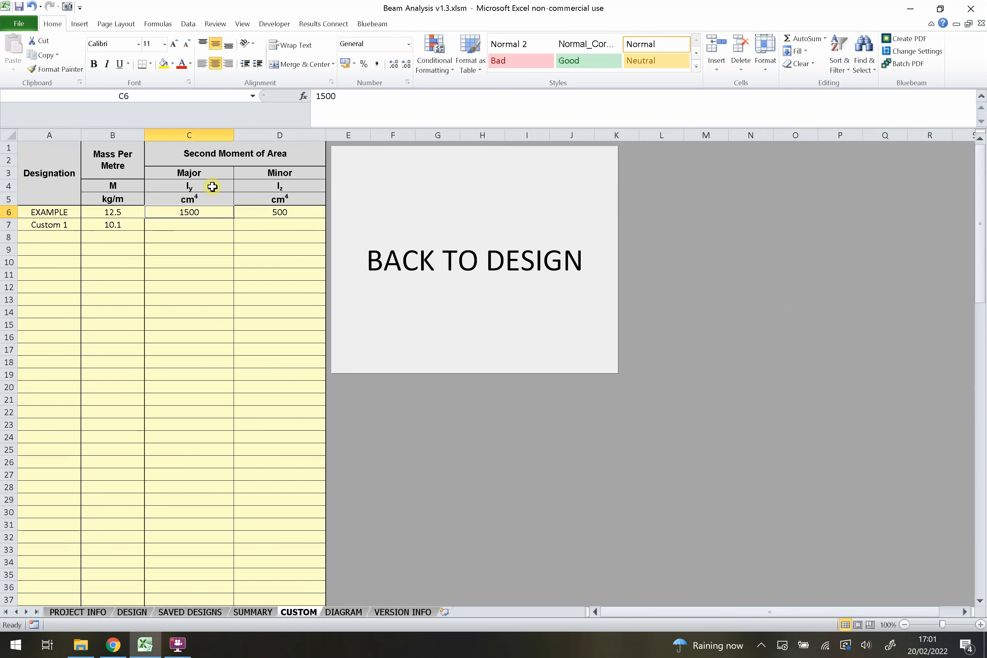
drag(216, 149, 216, 174)
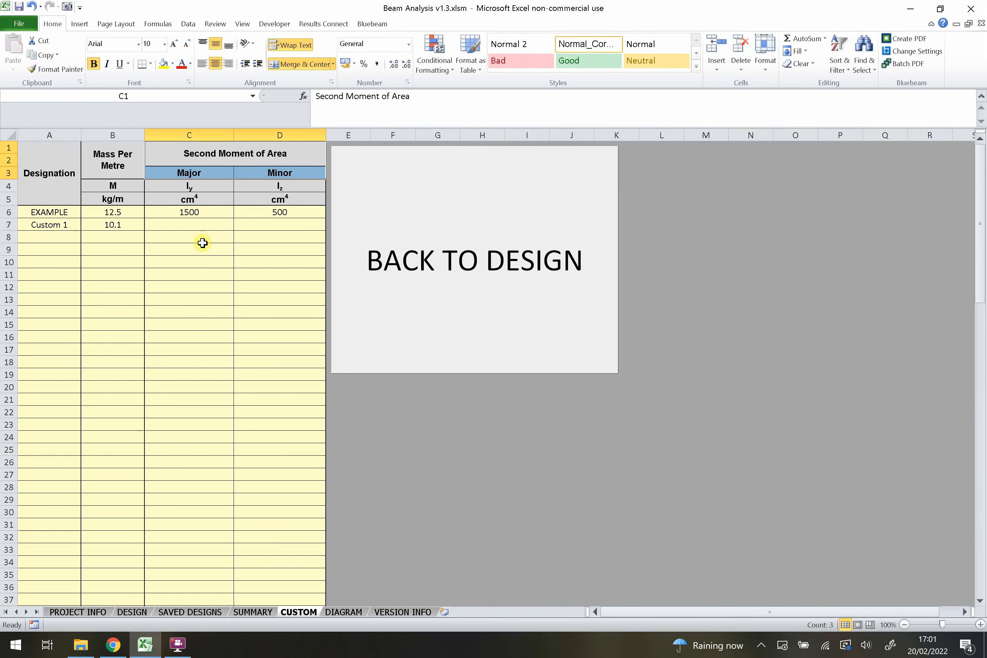
click(189, 223)
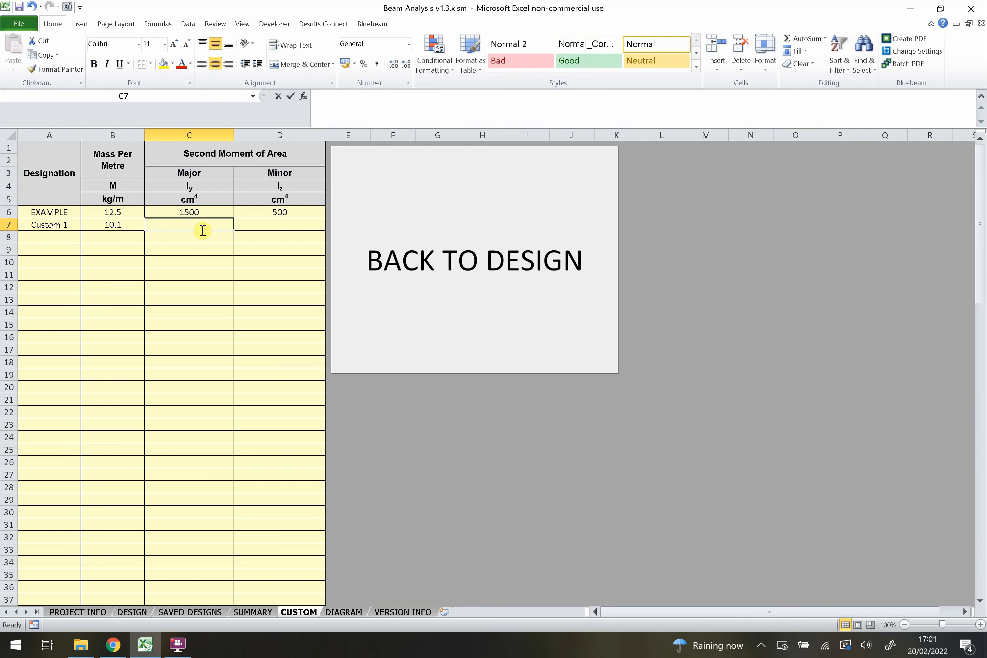
text(2000)
key(Tab)
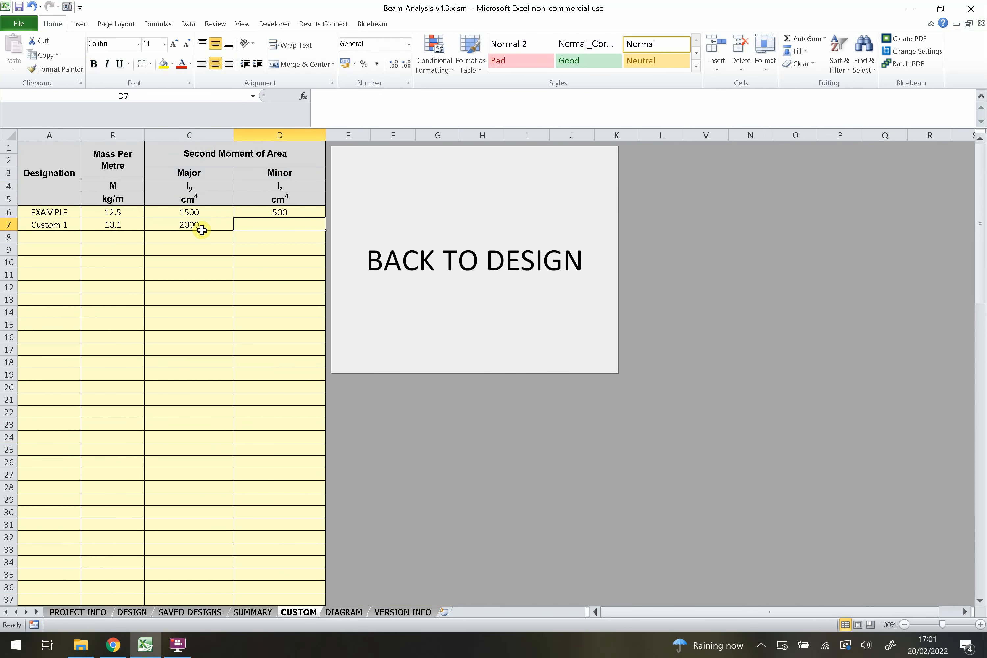
text(500)
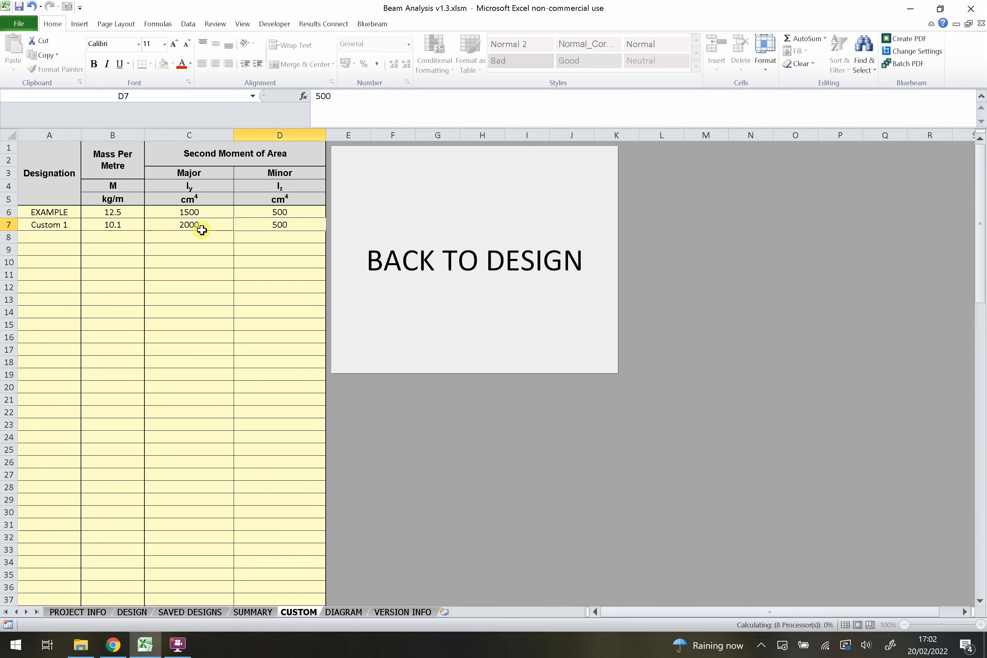
key(Return)
click(249, 294)
click(477, 242)
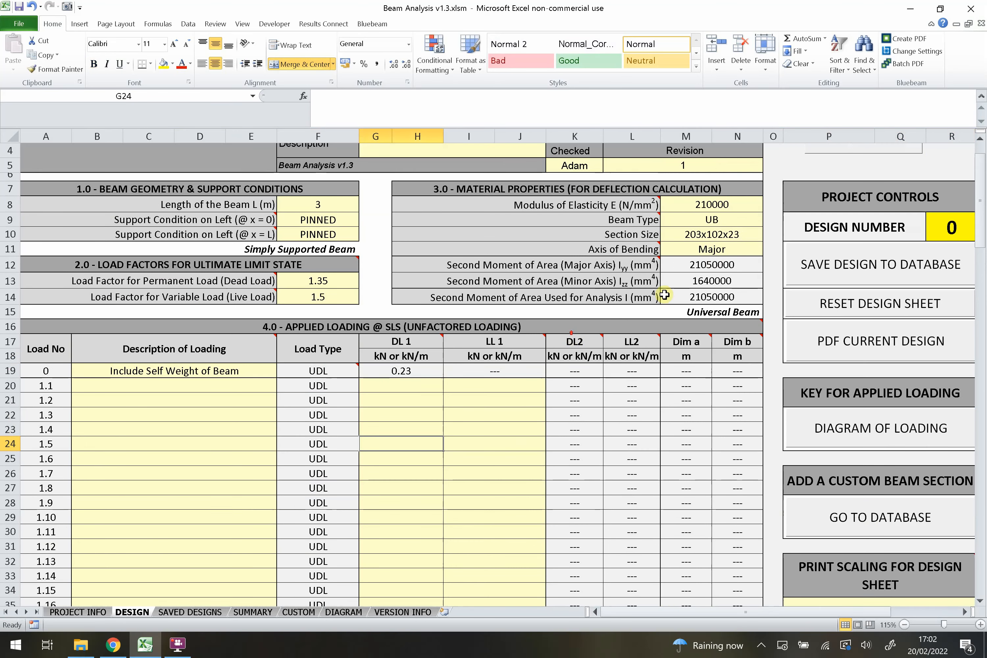
Step: Set the beam type to CUSTOM and the section size to Custom 1 in the material properties
click(710, 189)
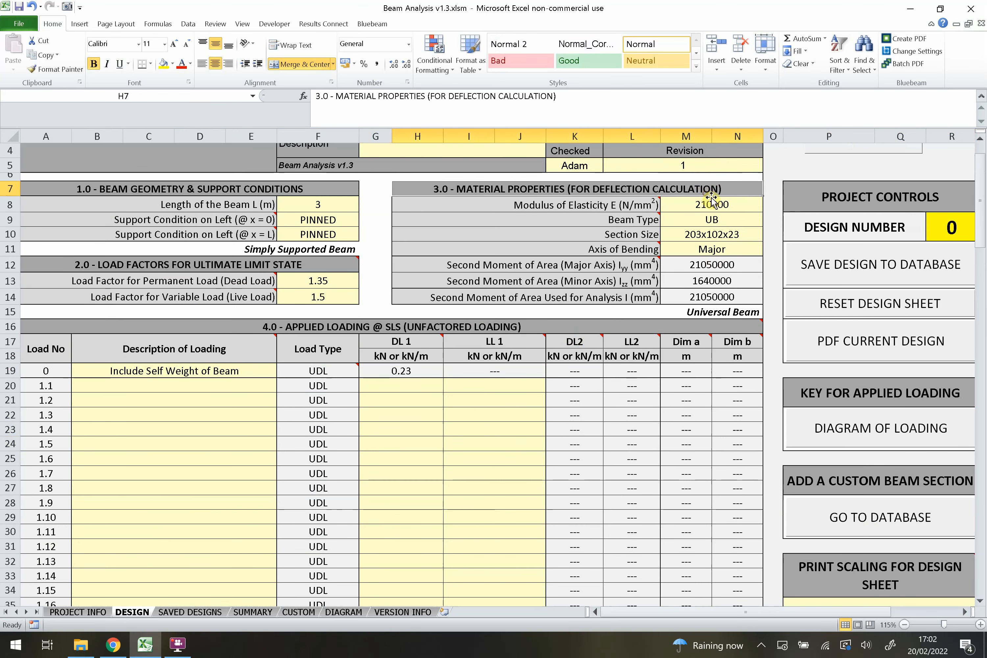
click(718, 204)
click(728, 219)
click(763, 220)
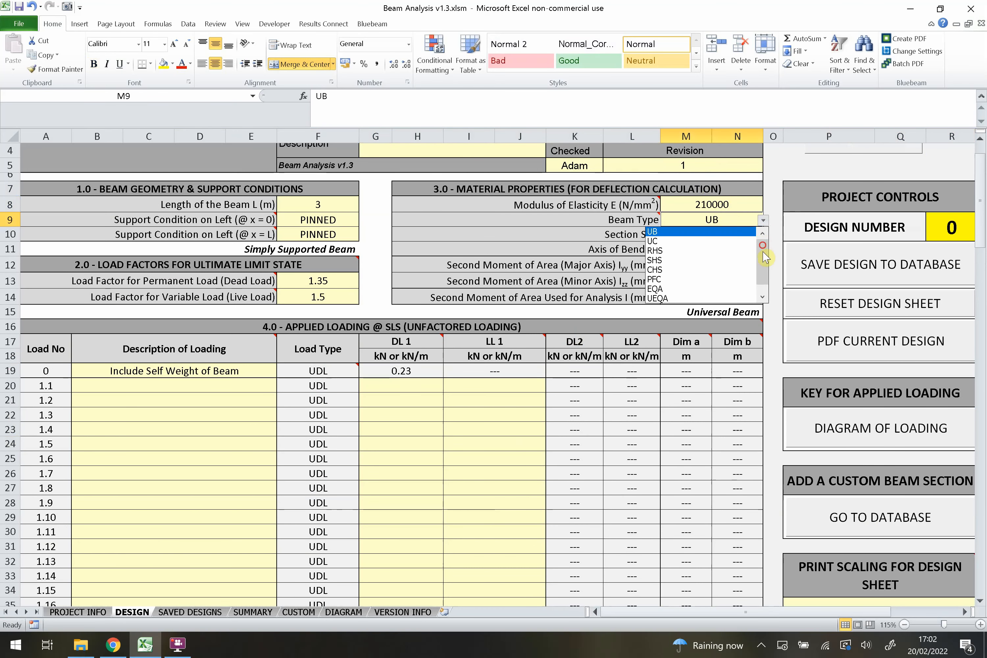
click(697, 288)
click(722, 236)
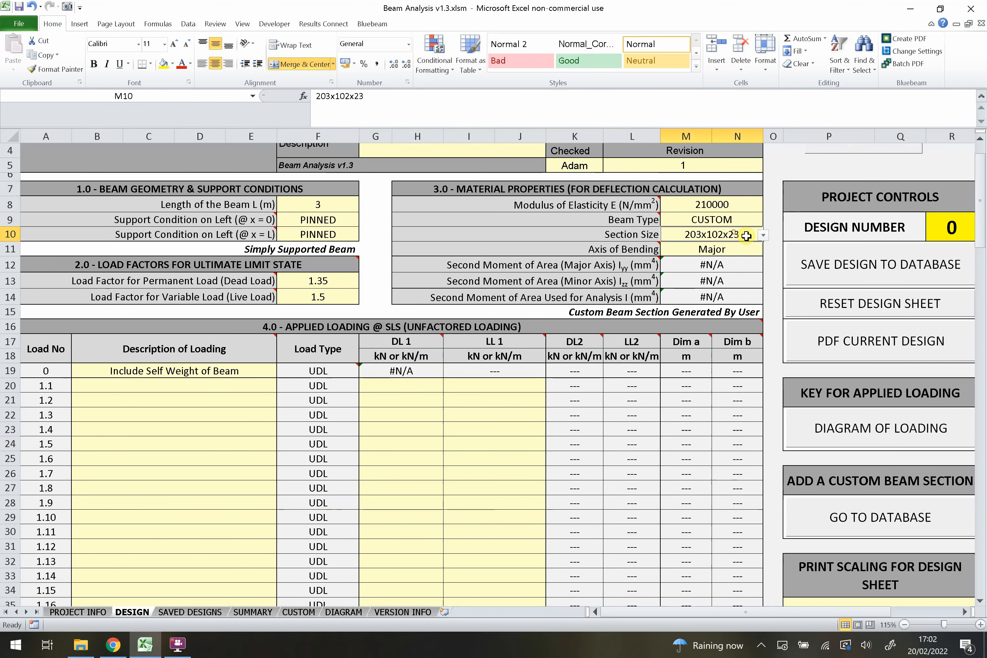
click(763, 235)
click(714, 256)
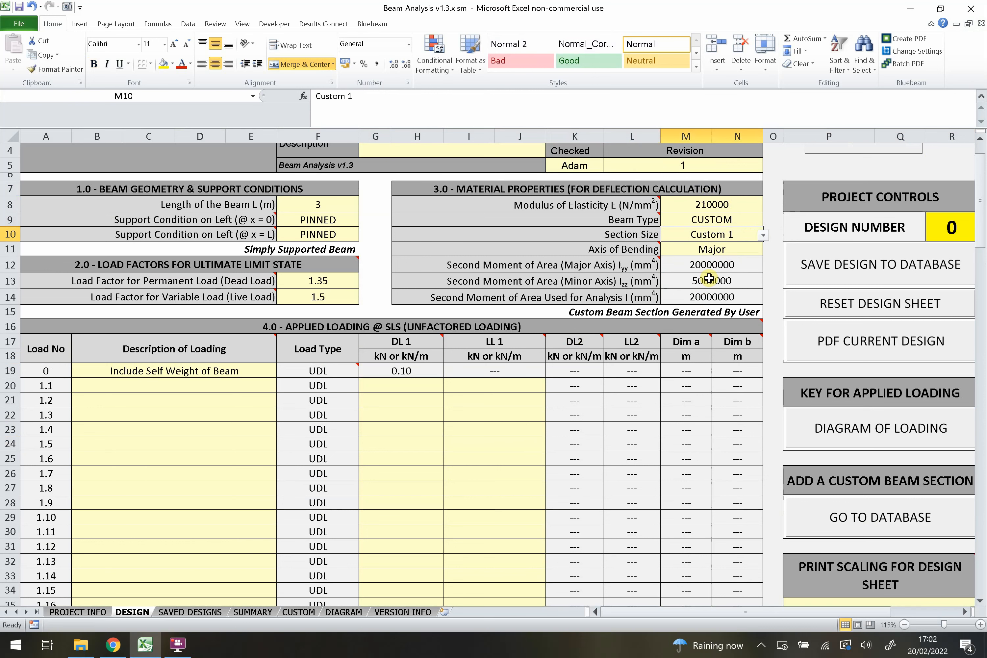
Step: Choose Major as the axis of bending for the custom section and check its second moments of area
click(739, 250)
click(764, 250)
click(743, 261)
drag(723, 266, 706, 288)
click(713, 265)
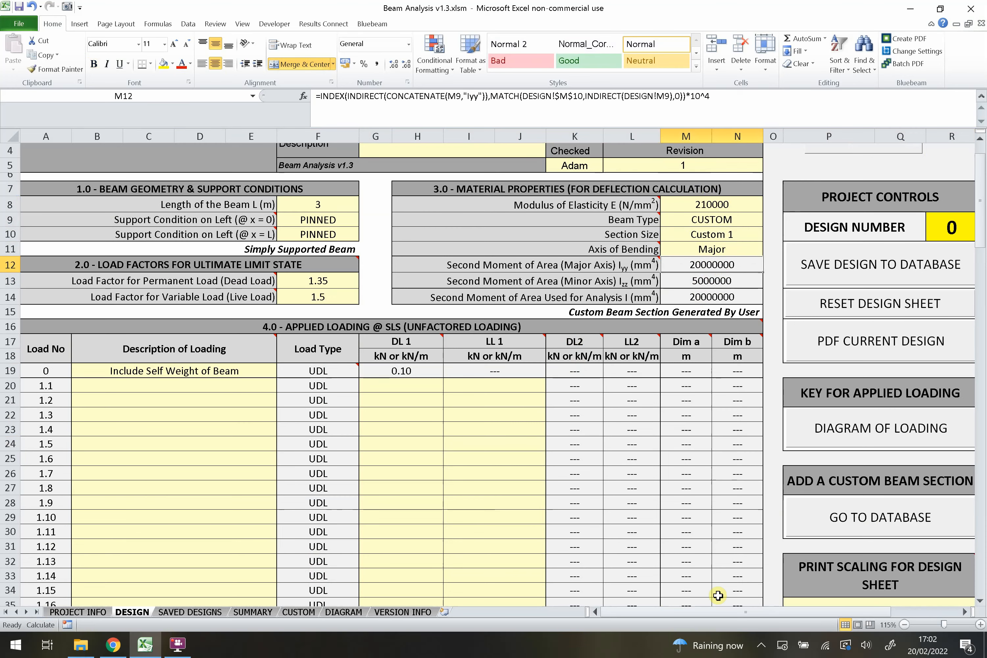
Step: Reopen the custom section database and check the units of the second moment of area entries
scroll(718, 596, down, 1)
click(782, 475)
click(254, 212)
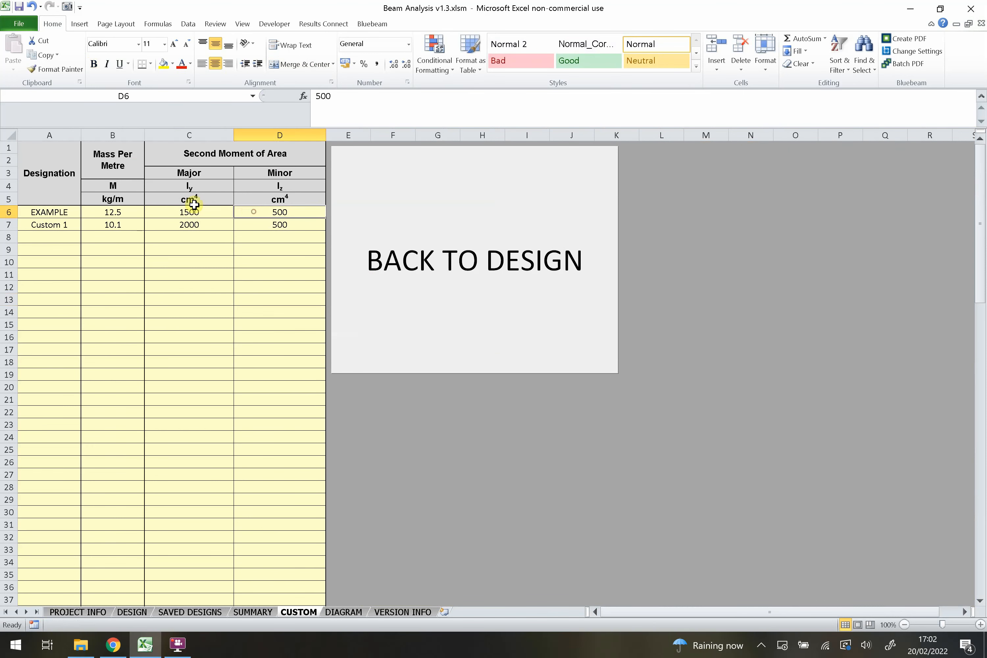
click(188, 199)
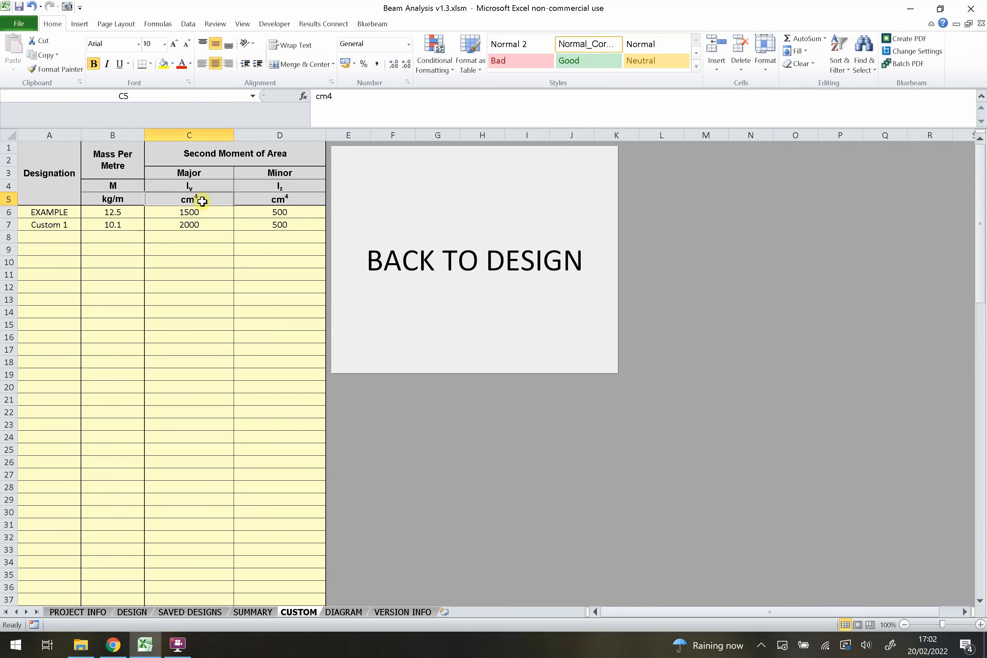
drag(201, 215, 200, 225)
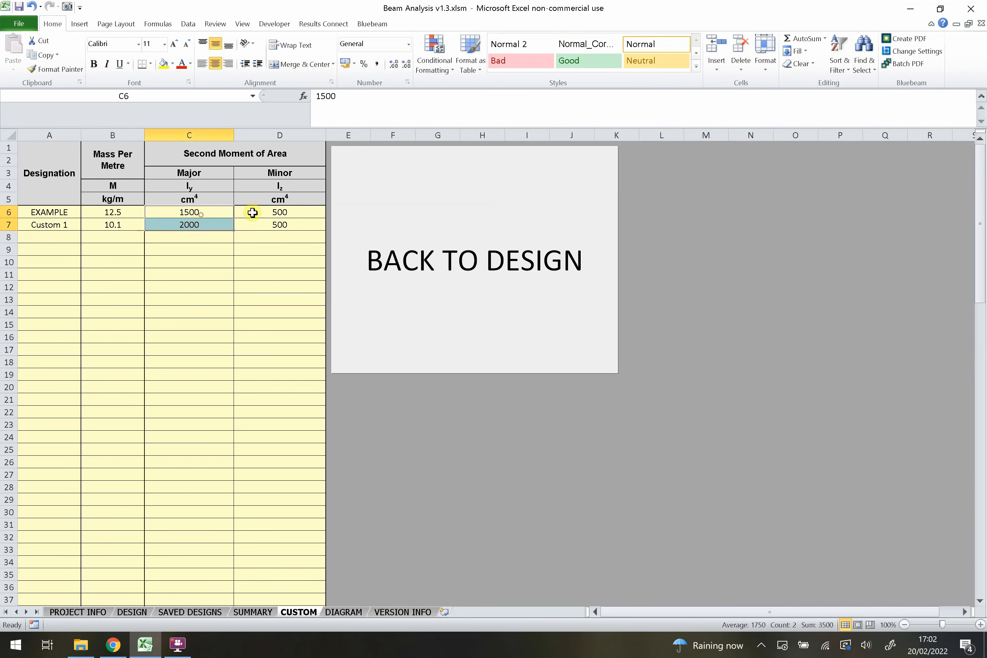
Step: Return to the design sheet and compare the units of the major and minor second moments of area
click(469, 289)
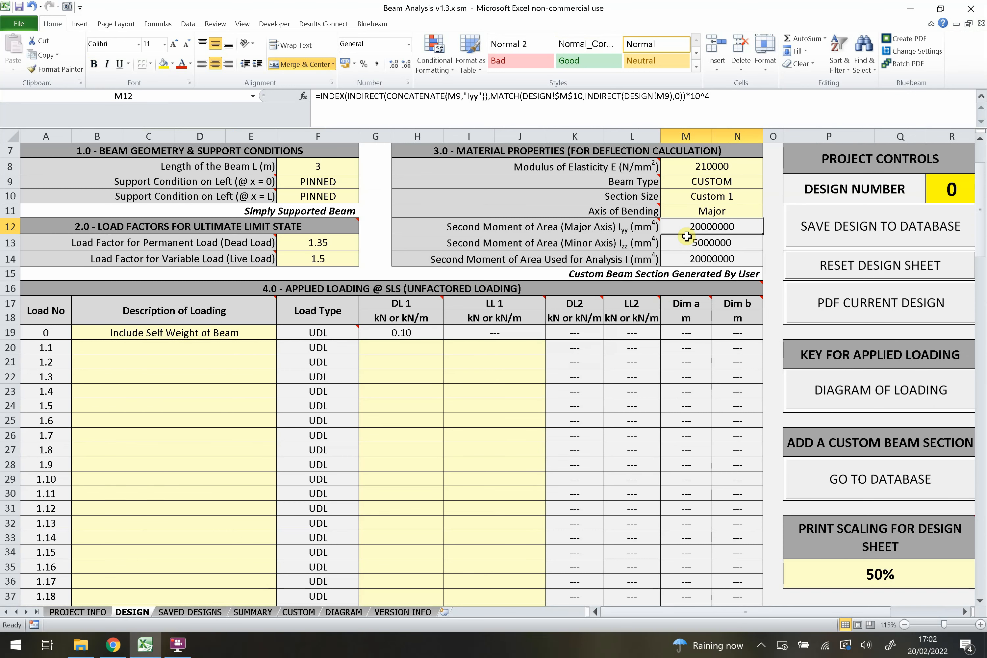
mouse_move(639, 227)
click(697, 241)
click(691, 225)
scroll(682, 228, up, 1)
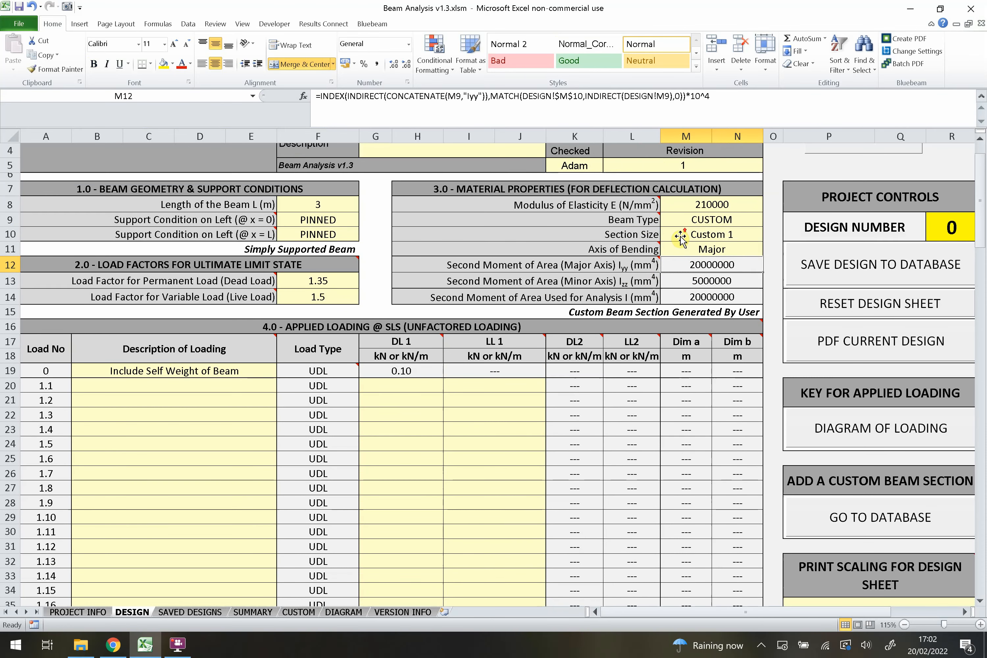
Step: Set the beam type back to UB in the material properties
click(722, 219)
click(764, 219)
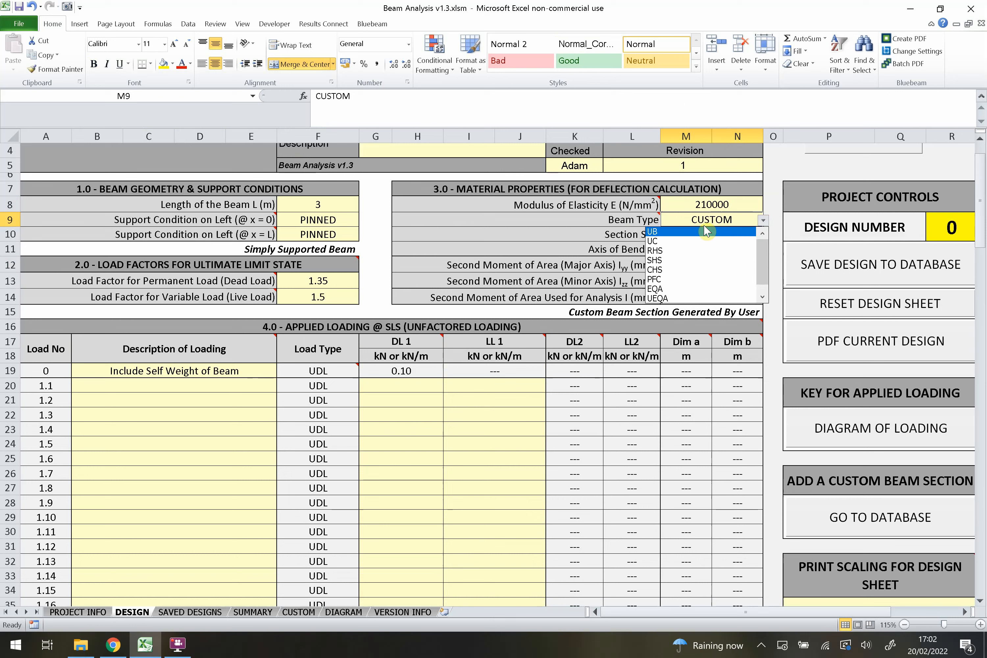
click(706, 231)
Step: Choose 203x102x23 as the section size for the universal beam
click(750, 235)
click(763, 235)
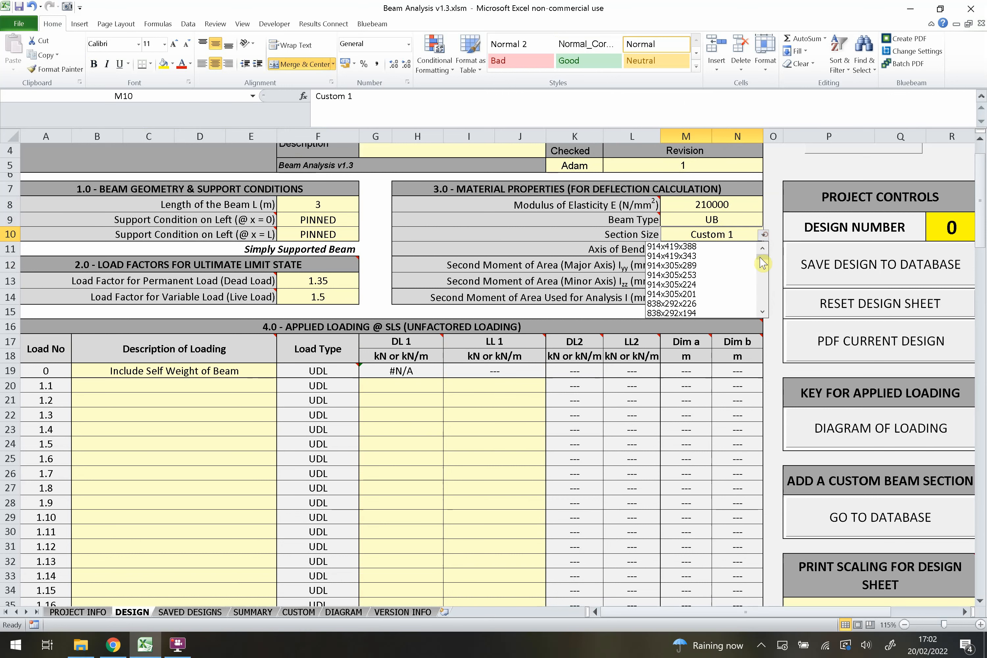
drag(763, 264, 737, 316)
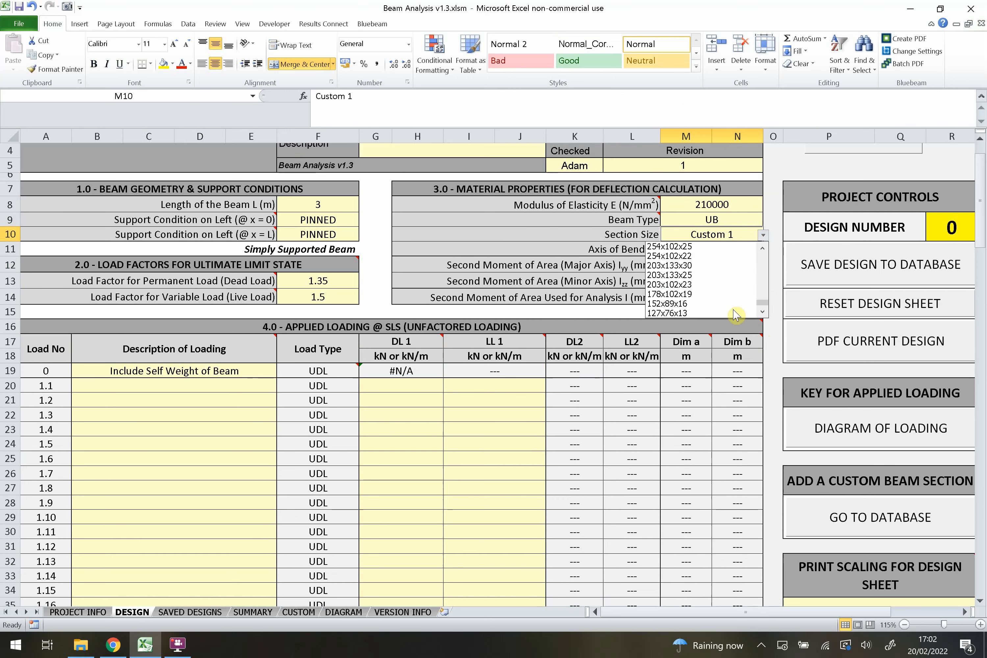
click(691, 266)
click(764, 234)
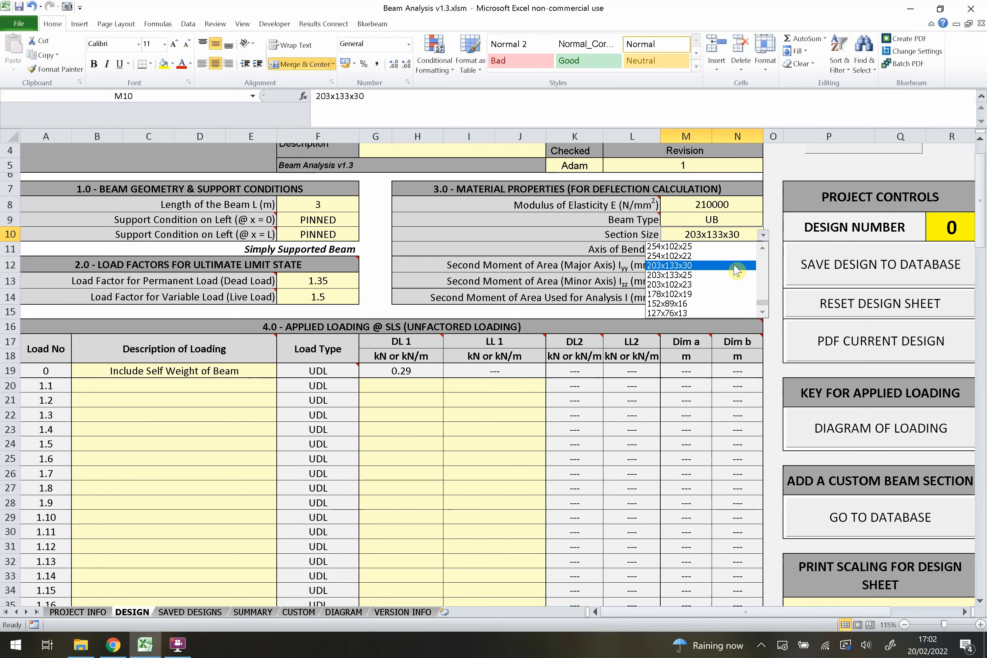
click(734, 285)
click(725, 249)
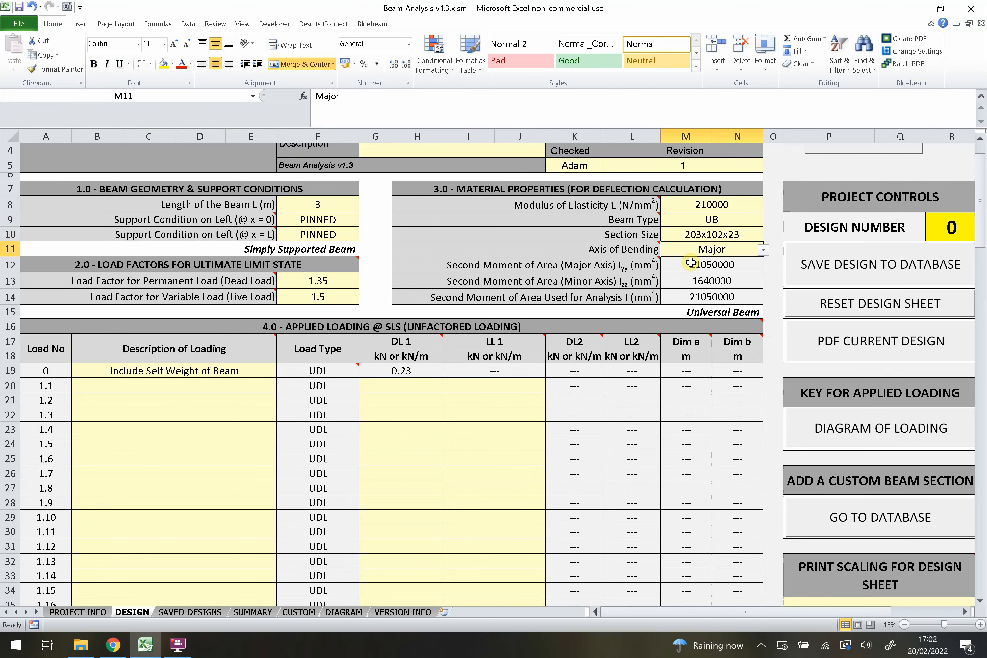
Step: Change load 0 in the applied loading table to Ignore Self Weight of Beam
click(507, 388)
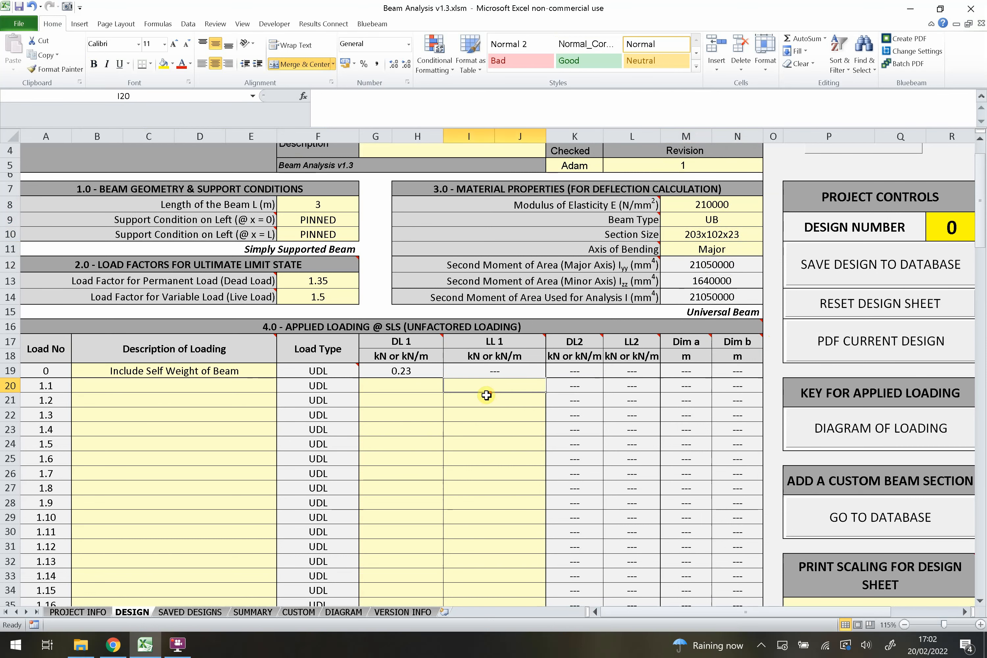
scroll(493, 386, down, 2)
scroll(298, 229, down, 1)
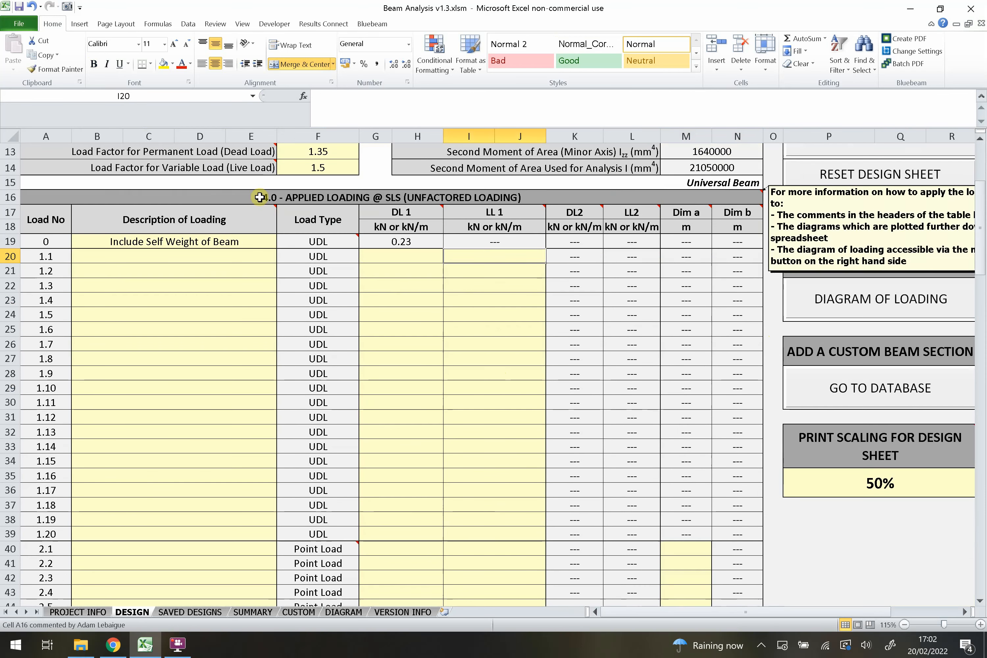
click(260, 198)
click(214, 275)
click(187, 243)
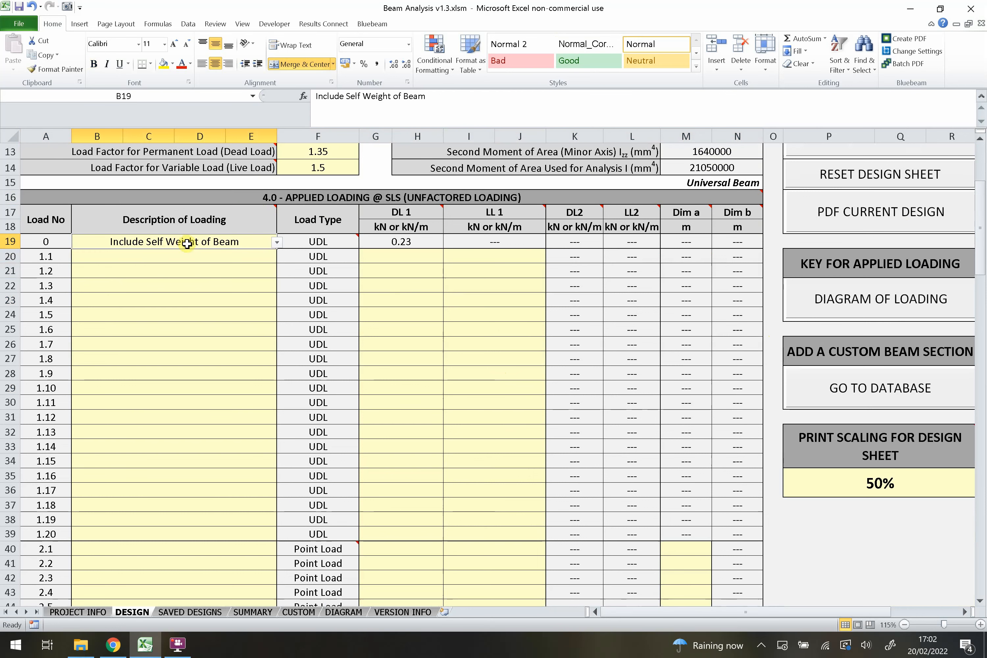
click(277, 242)
click(258, 263)
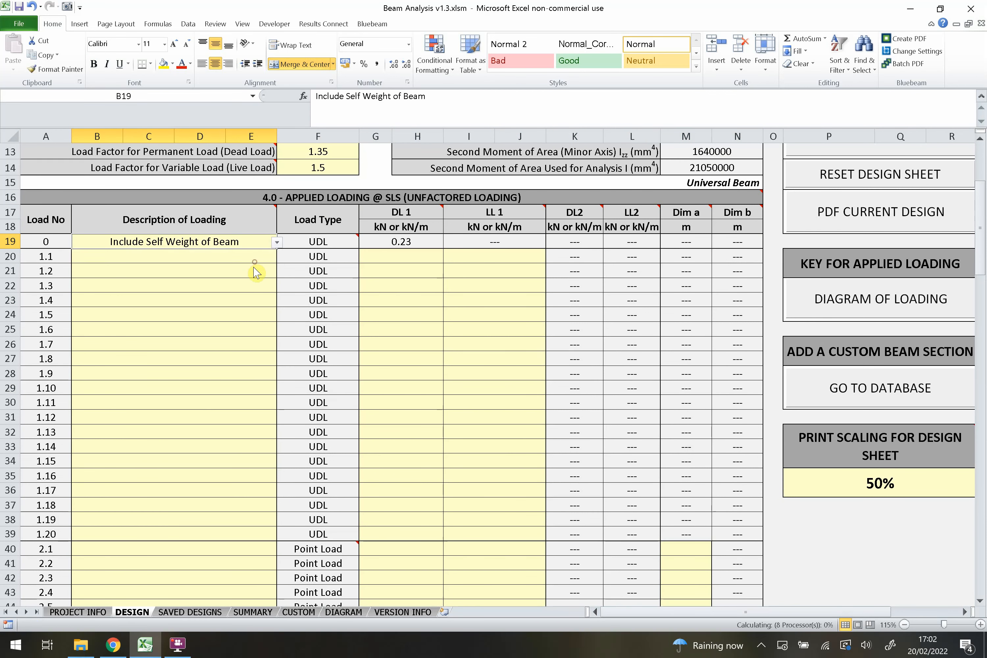
click(277, 242)
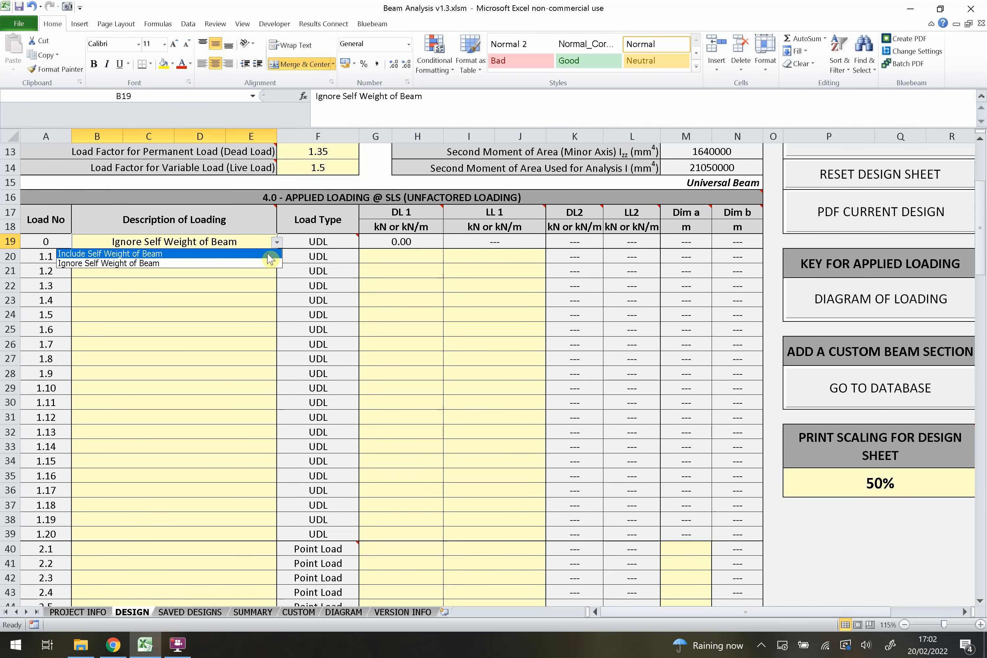
click(265, 264)
click(419, 241)
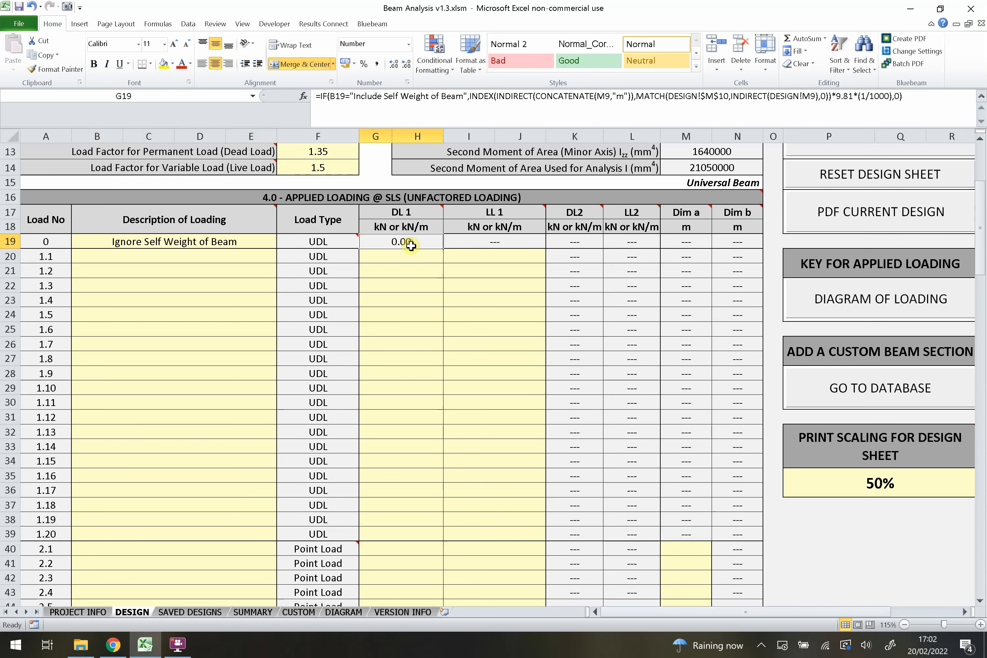
Step: Set load 0 back to Include Self Weight of Beam and check its dead load value
click(236, 241)
click(277, 242)
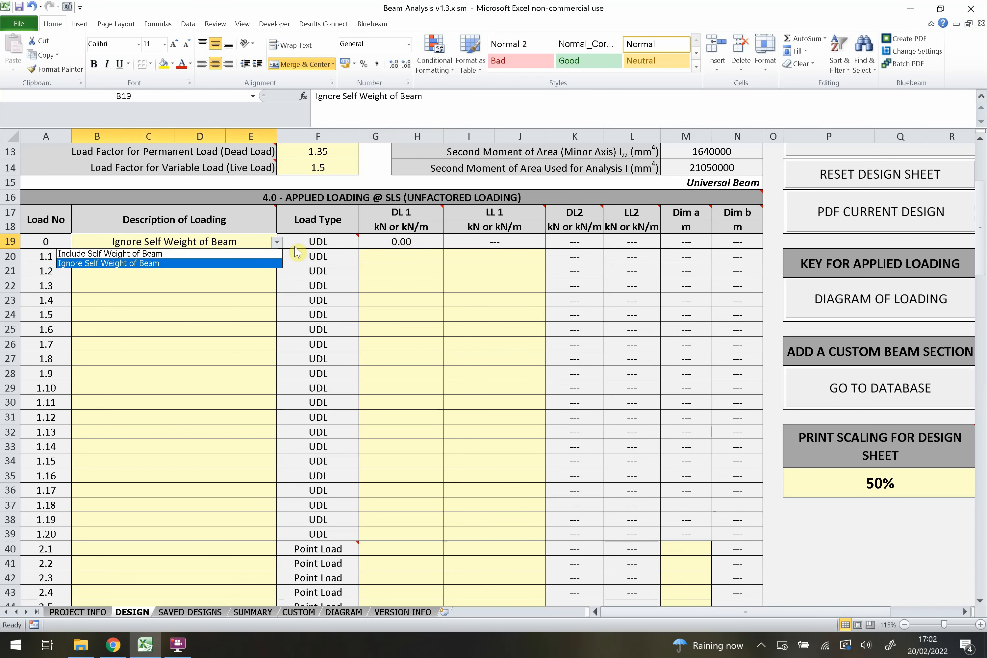
click(232, 254)
click(396, 242)
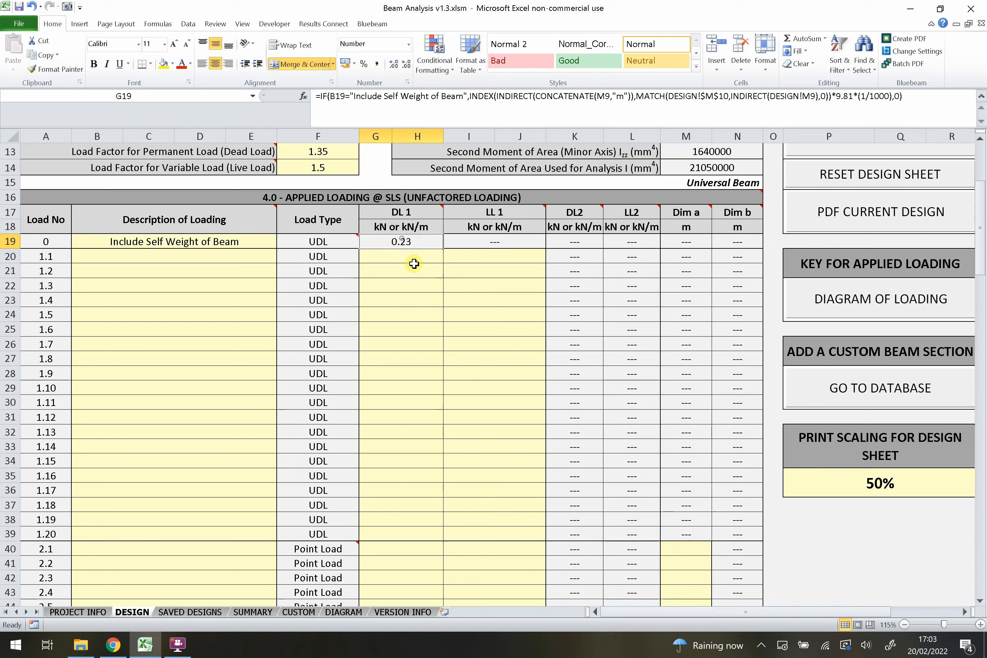
click(414, 263)
click(406, 241)
Step: Examine the block of UDL rows 1.1 to 1.20 in the applied loading table
click(173, 298)
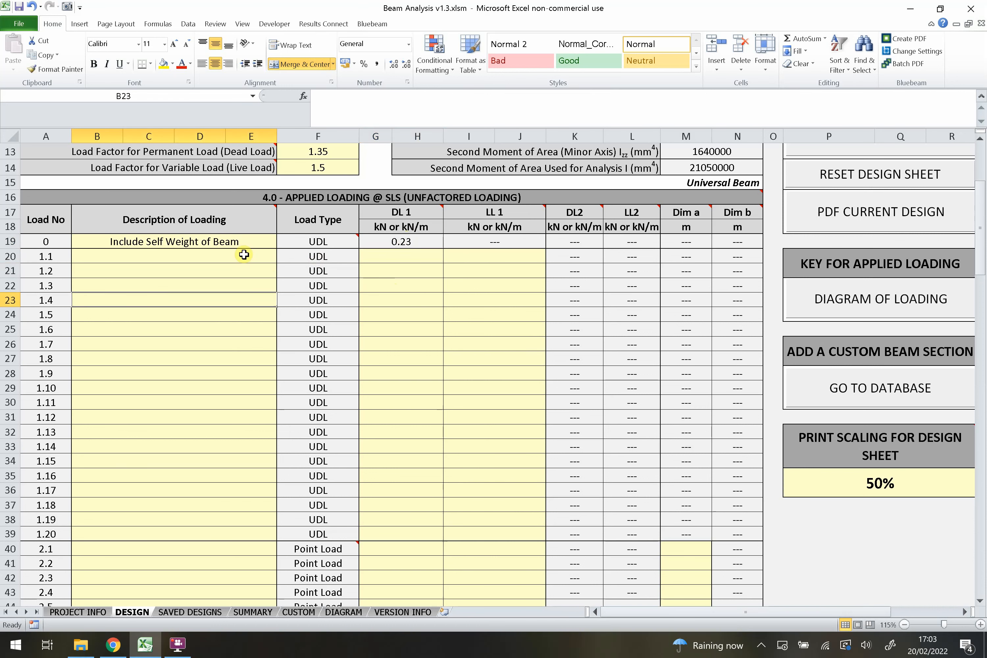
drag(242, 254, 499, 447)
click(425, 359)
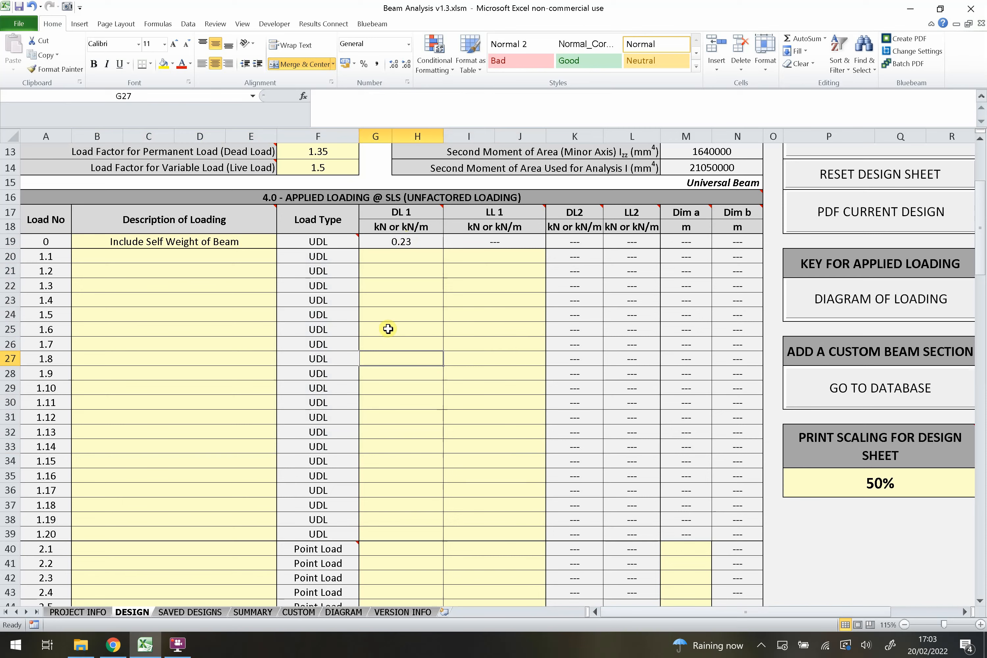
click(267, 312)
drag(46, 255, 753, 531)
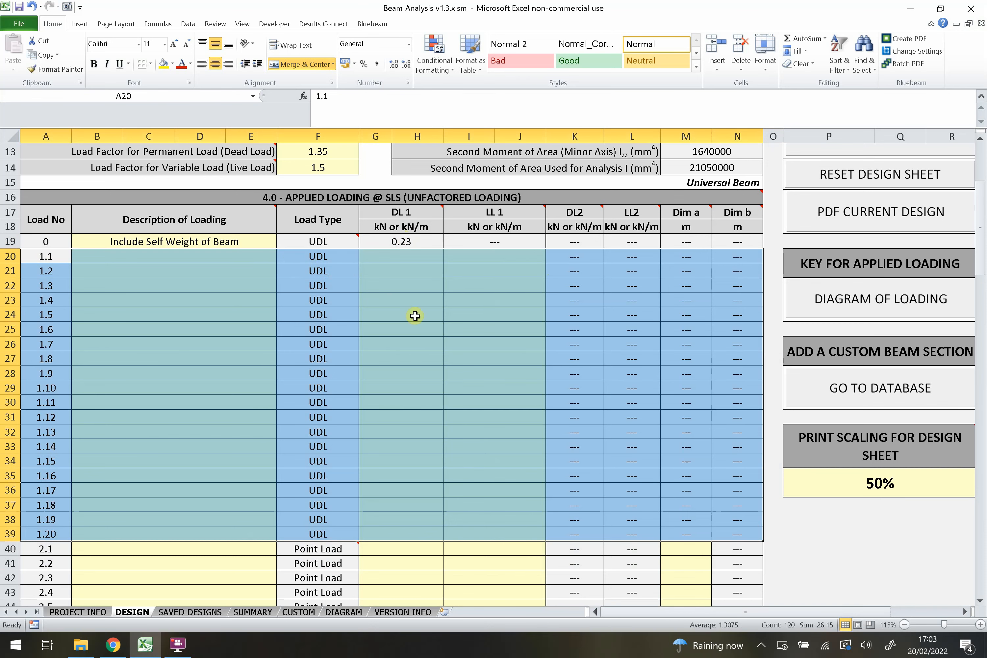
click(405, 325)
Step: Enter UDL 1.1 as "Floor Load" with a dead load of 0.5 and a live load of 0.6 kN/m
click(250, 258)
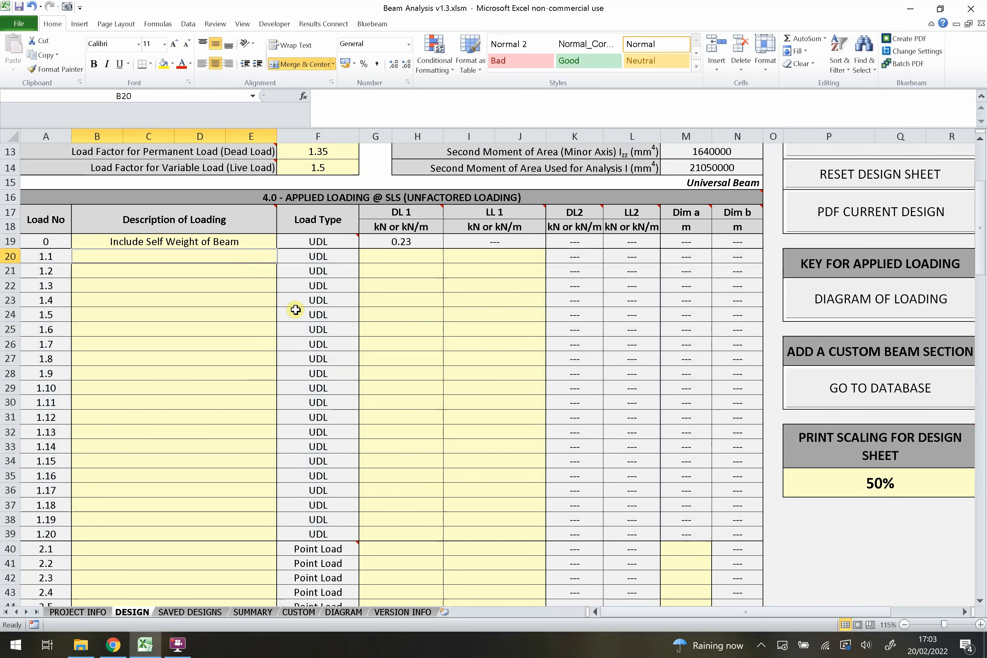
text(Floor)
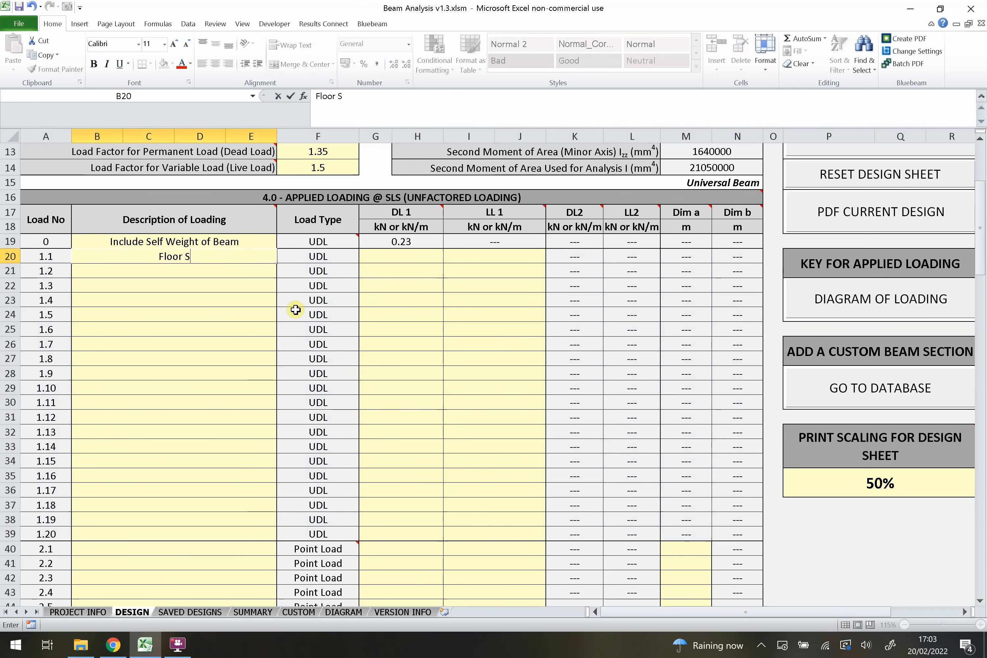
text( Load)
key(Tab)
text(.)
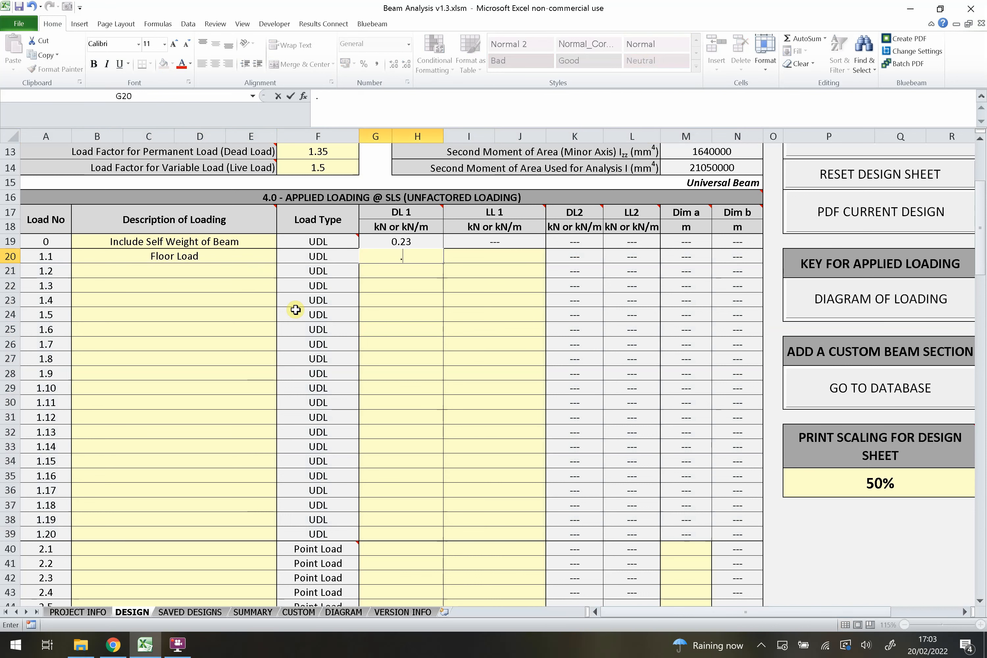
key(Tab)
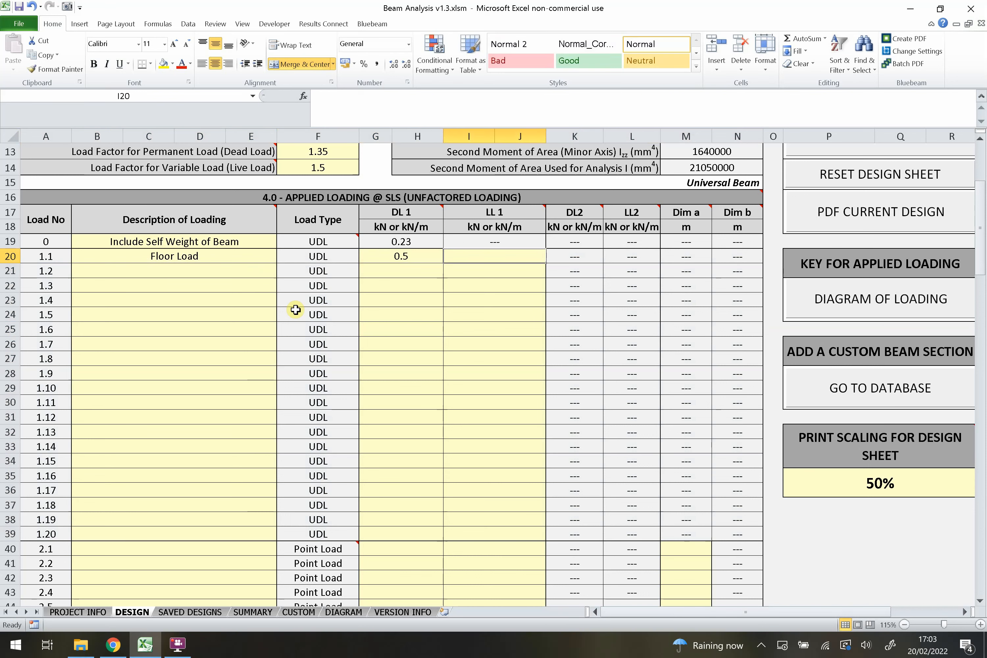
text(.6)
key(Return)
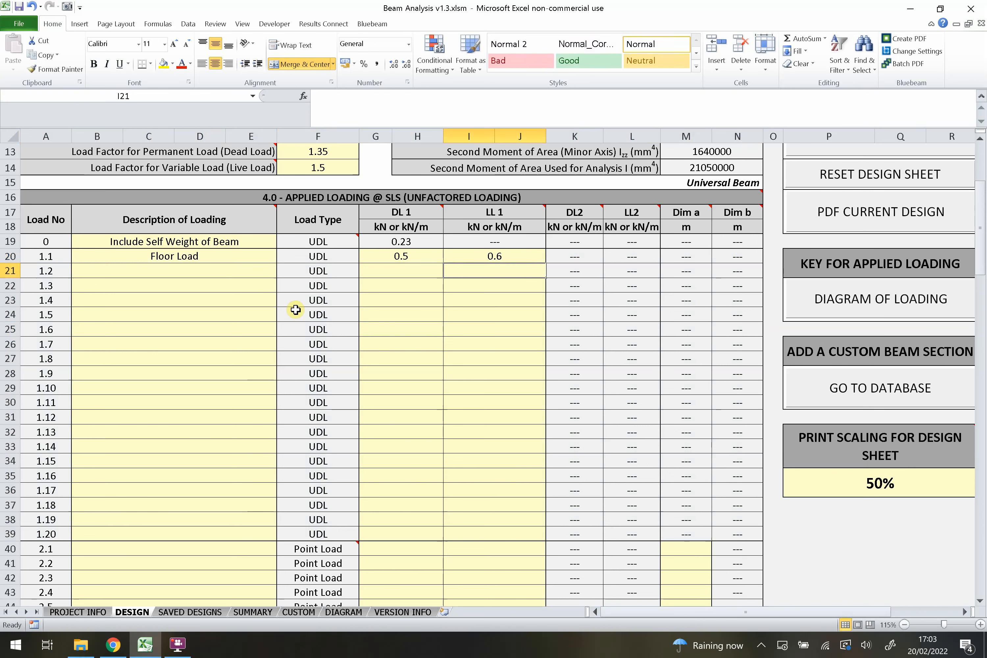
Step: Review the DL 1 and LL 1 columns and the floor load's entries in them
drag(399, 211, 396, 272)
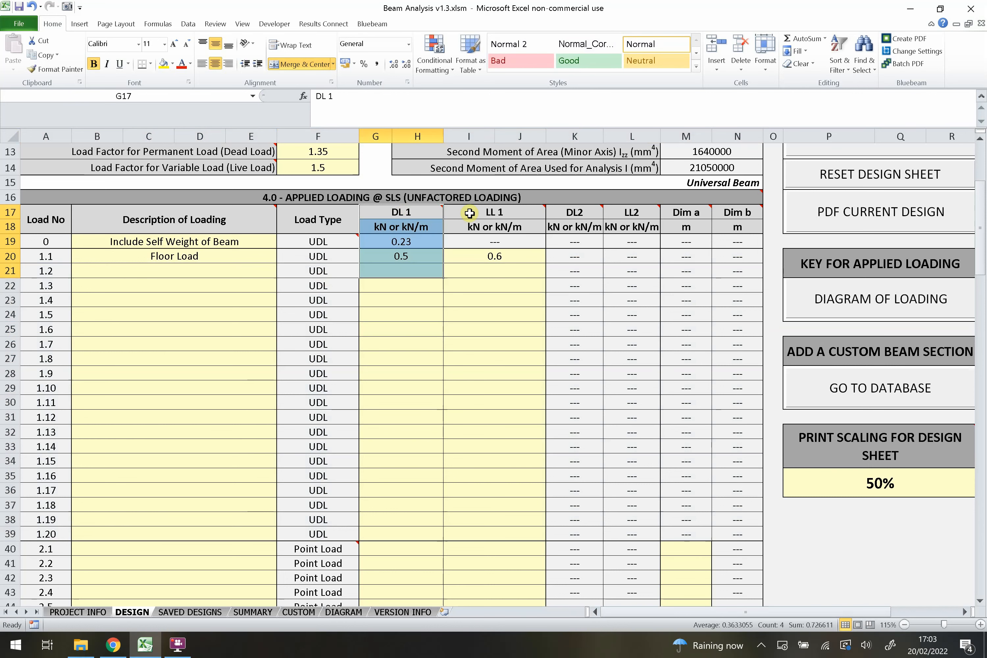
drag(470, 212, 472, 268)
click(484, 327)
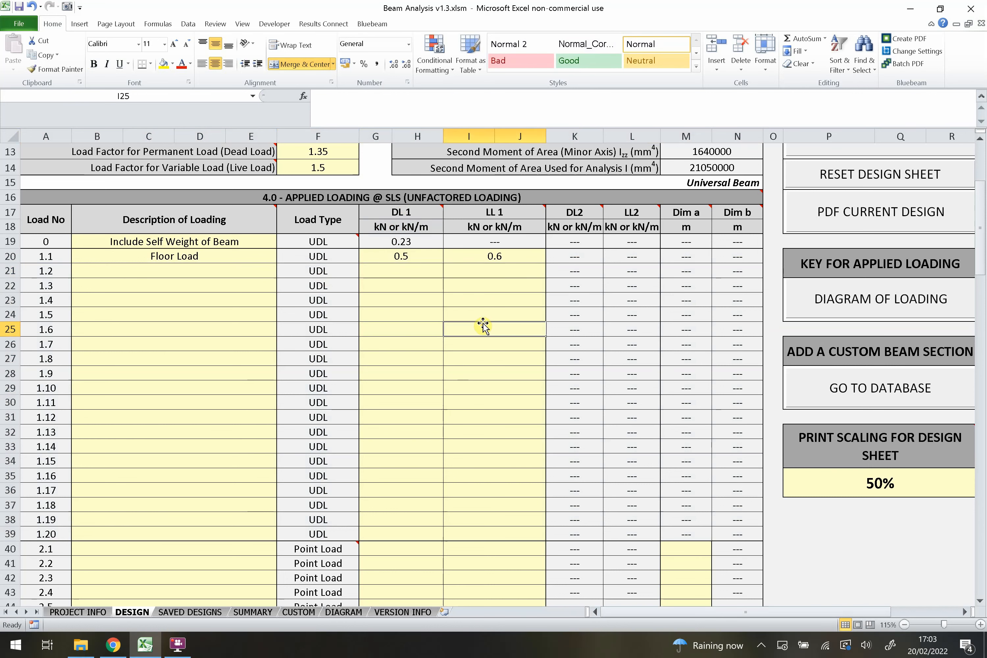
click(421, 259)
click(453, 258)
click(425, 255)
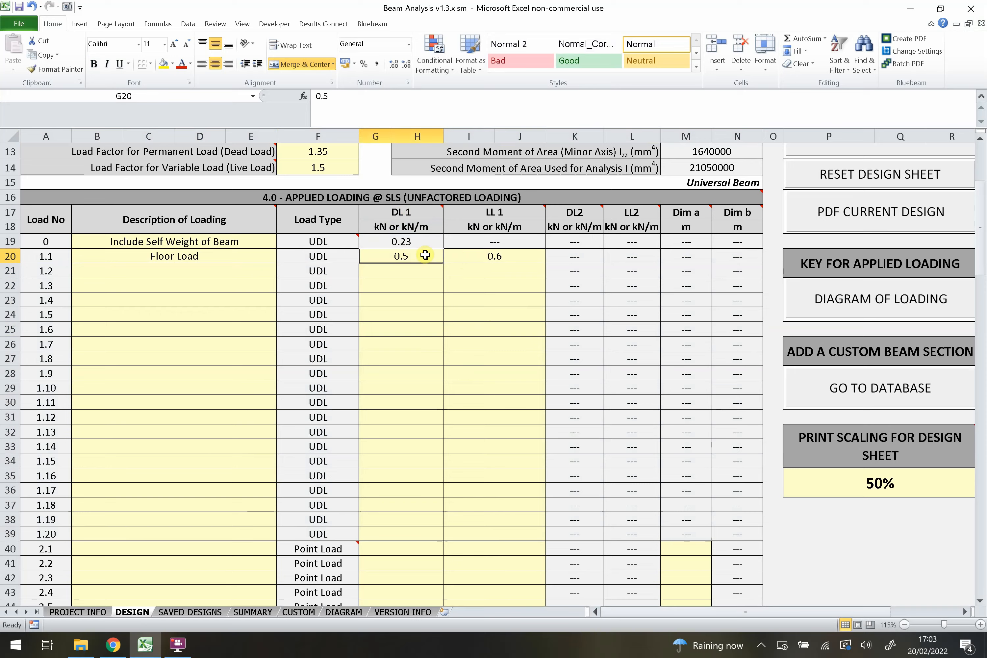
Step: Examine the analysis results, the applied UDL diagram and the internal force plots for the floor load
scroll(470, 257, down, 20)
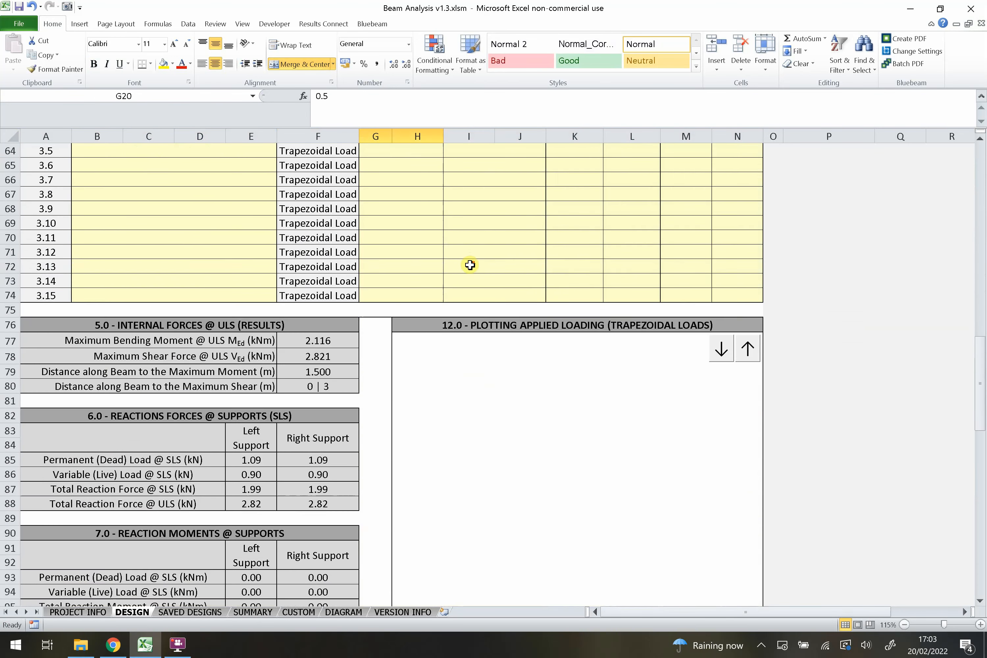
scroll(470, 267, down, 10)
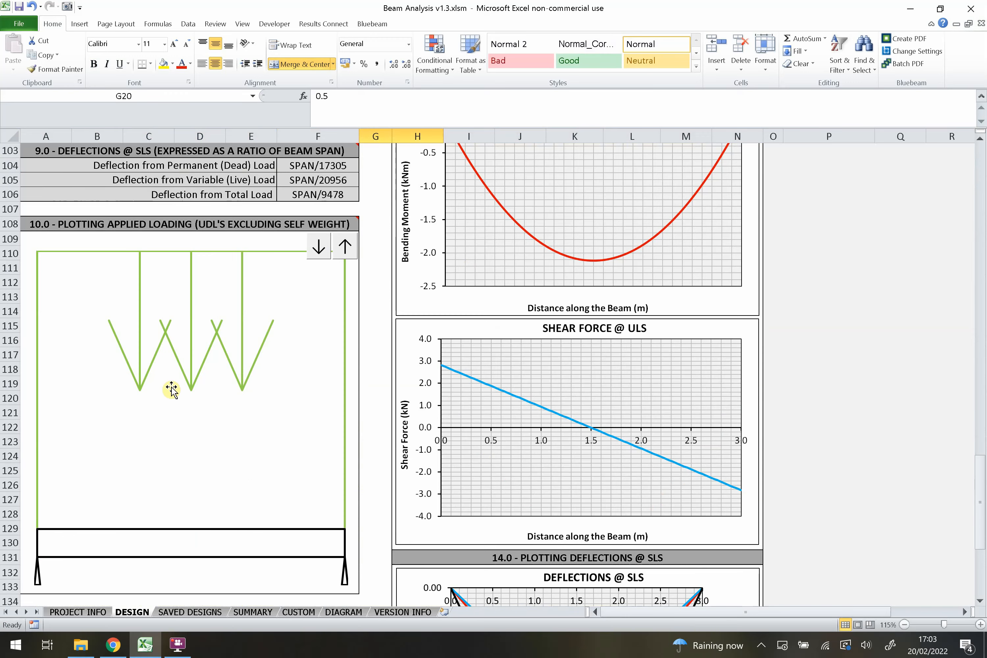
scroll(213, 363, up, 16)
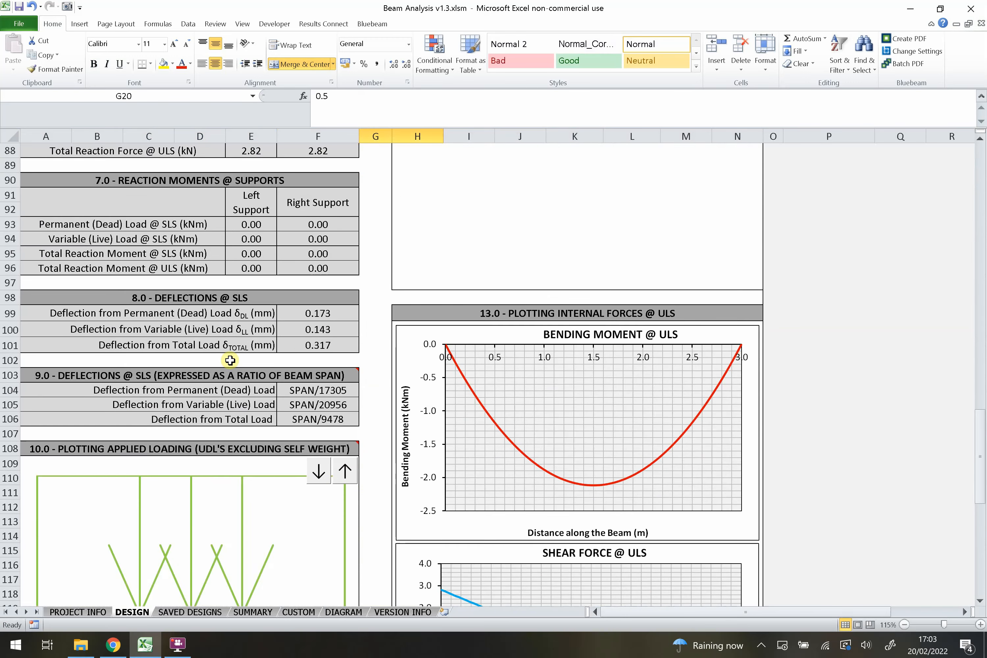
Step: Enter "Point Load 1" as the description of load 2.1
scroll(301, 333, up, 9)
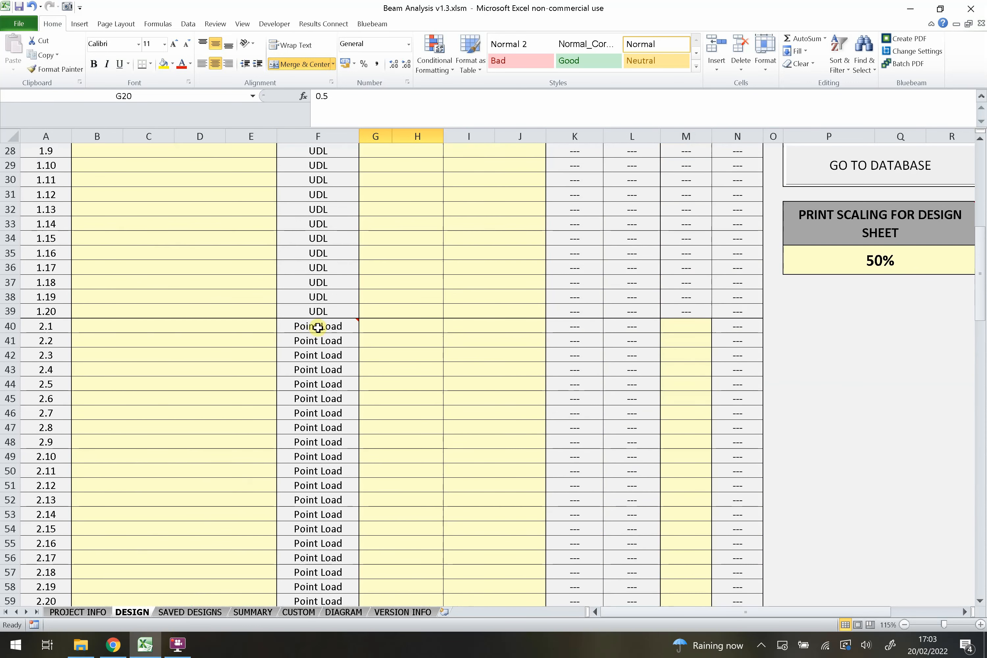
click(234, 324)
text(Poit)
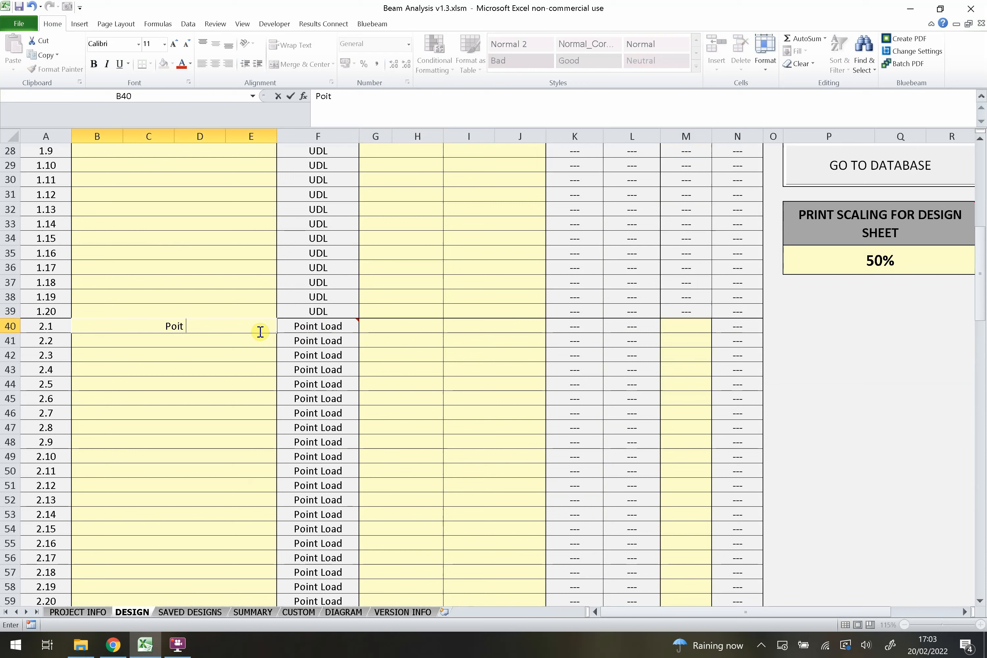
key(BackSpace)
text(nt Load 1)
key(Return)
Step: Give Point Load 1 a dead load of 1 kN and a live load of 2 kN
click(426, 325)
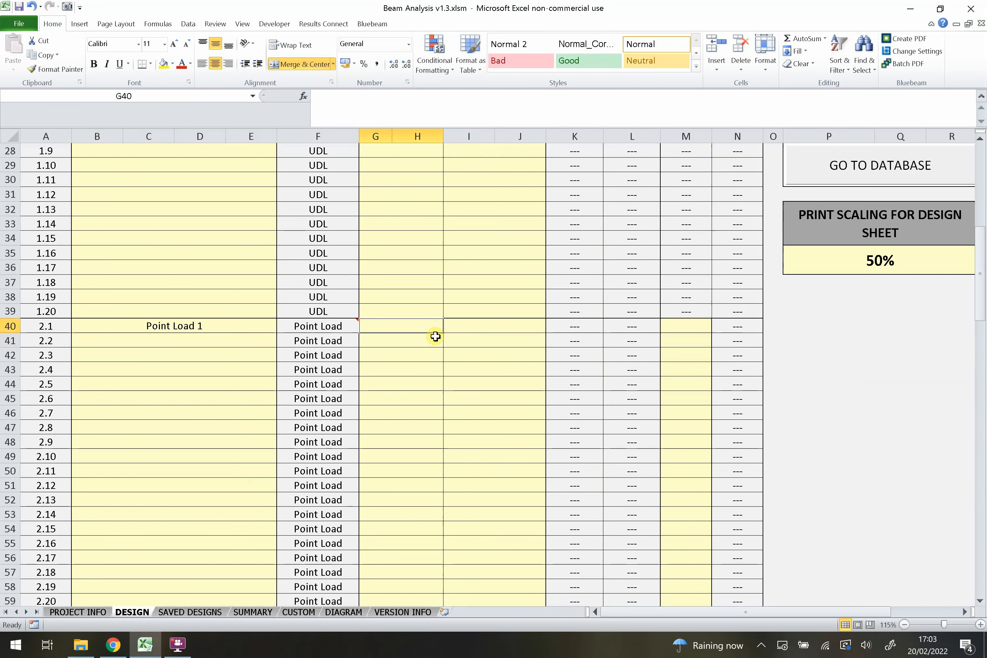
text(1)
key(Tab)
text(2)
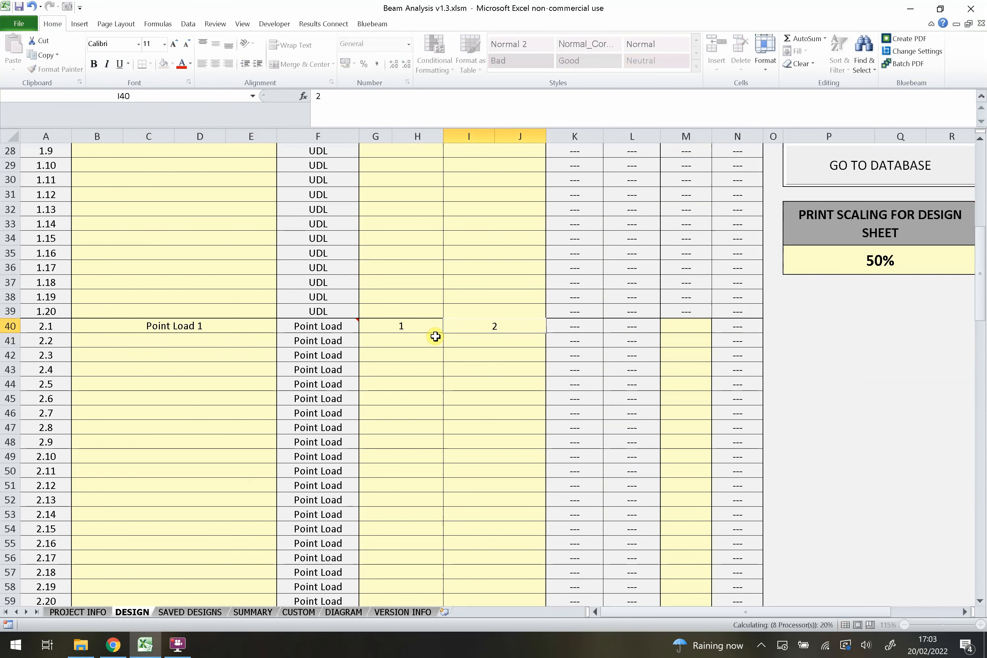
click(425, 330)
click(475, 326)
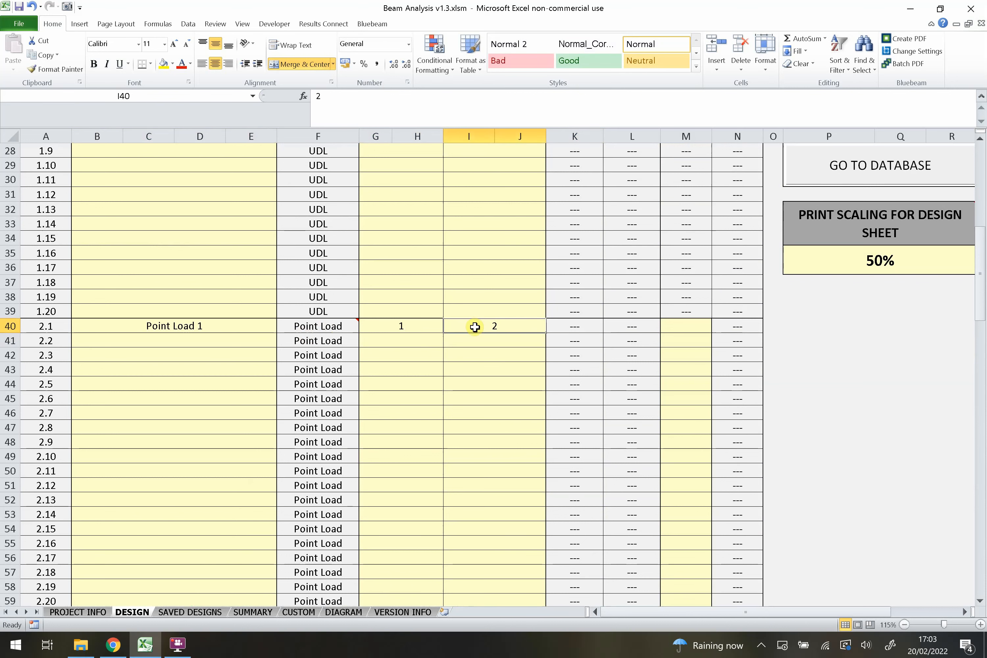
Step: Check the beam length and set Dim a of Point Load 1 to 1.5 m
click(681, 341)
click(689, 325)
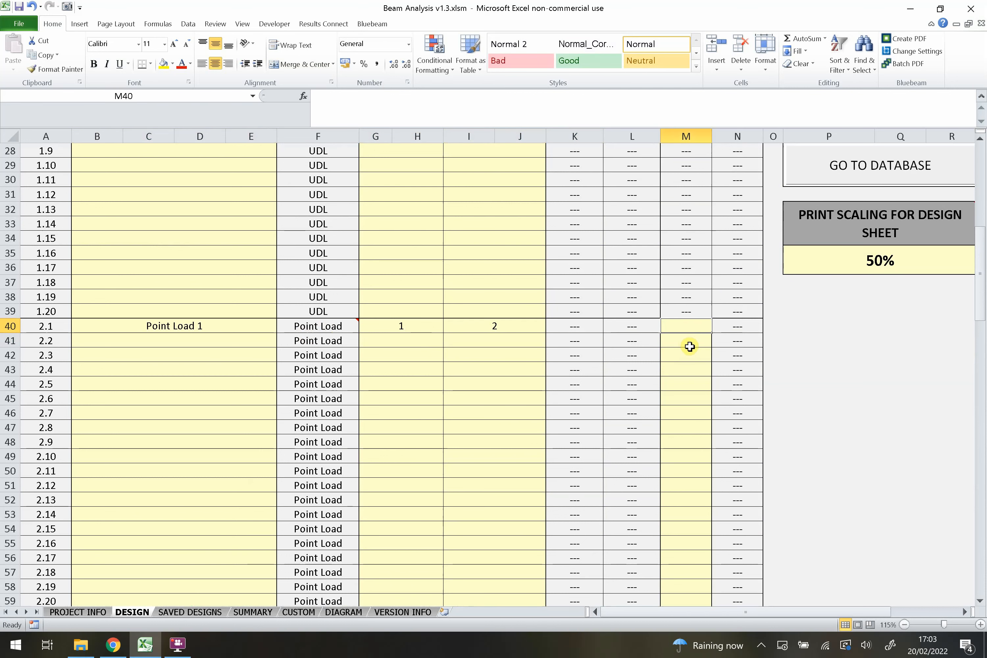
scroll(682, 351, up, 9)
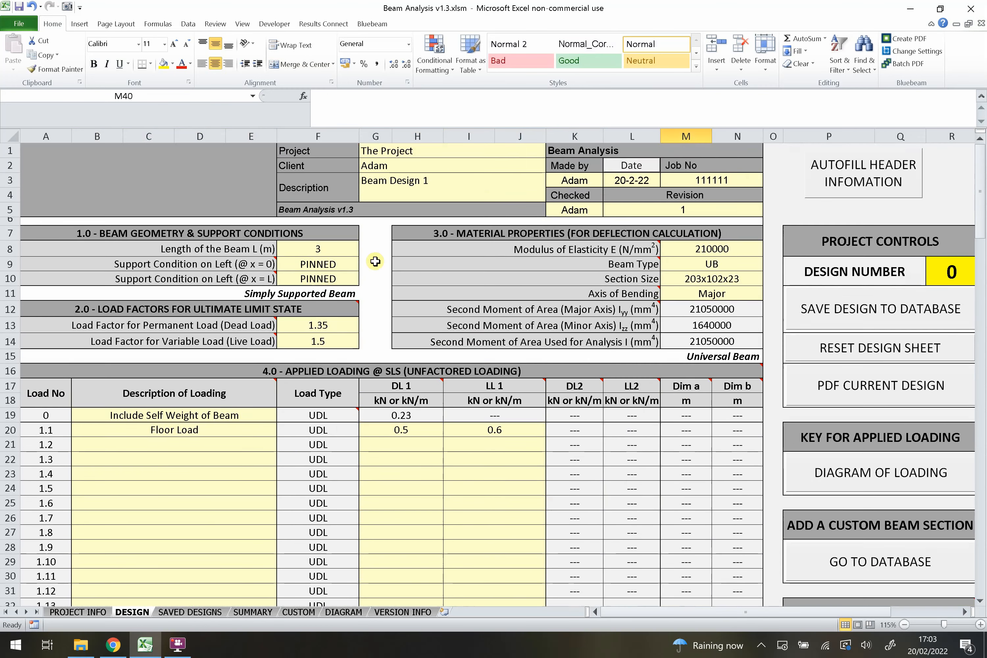
scroll(371, 249, down, 7)
text(1.5)
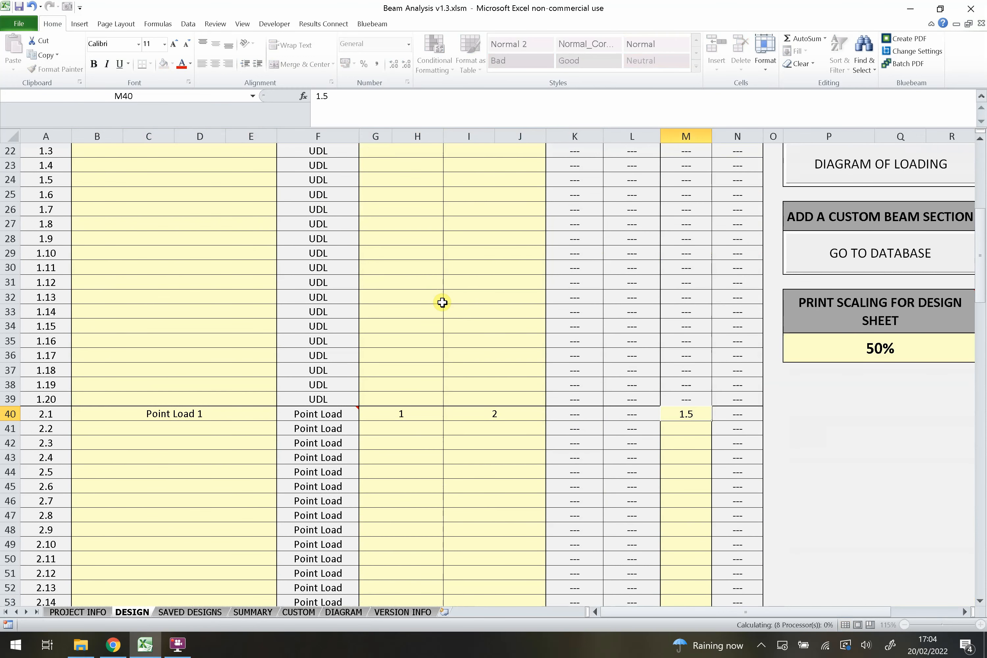
key(Return)
Step: Examine the applied point load diagram and the shear force and deflection plots
scroll(468, 359, down, 17)
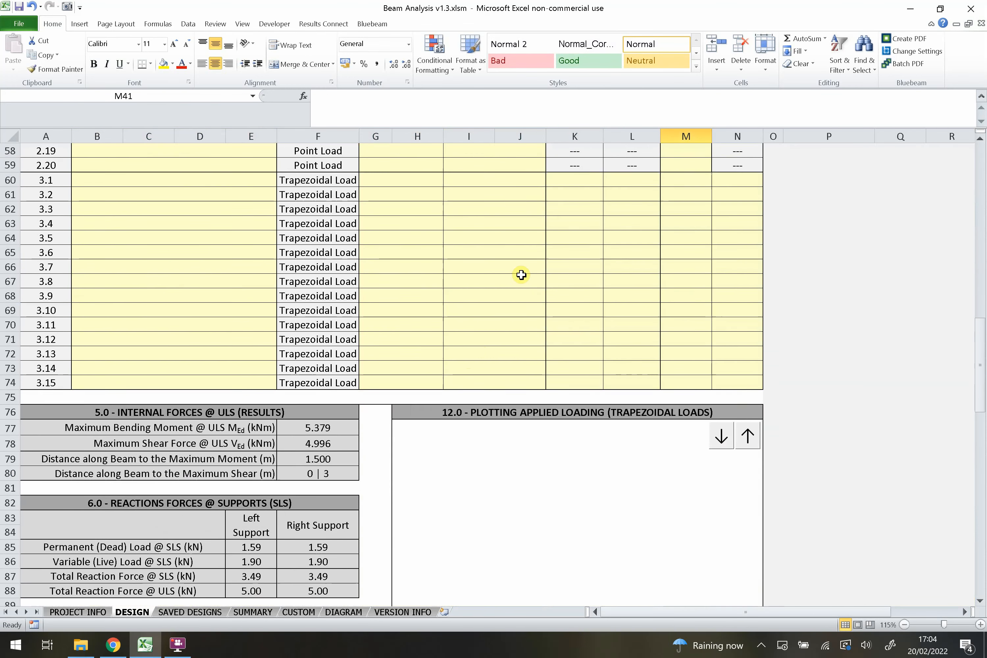
scroll(523, 279, down, 19)
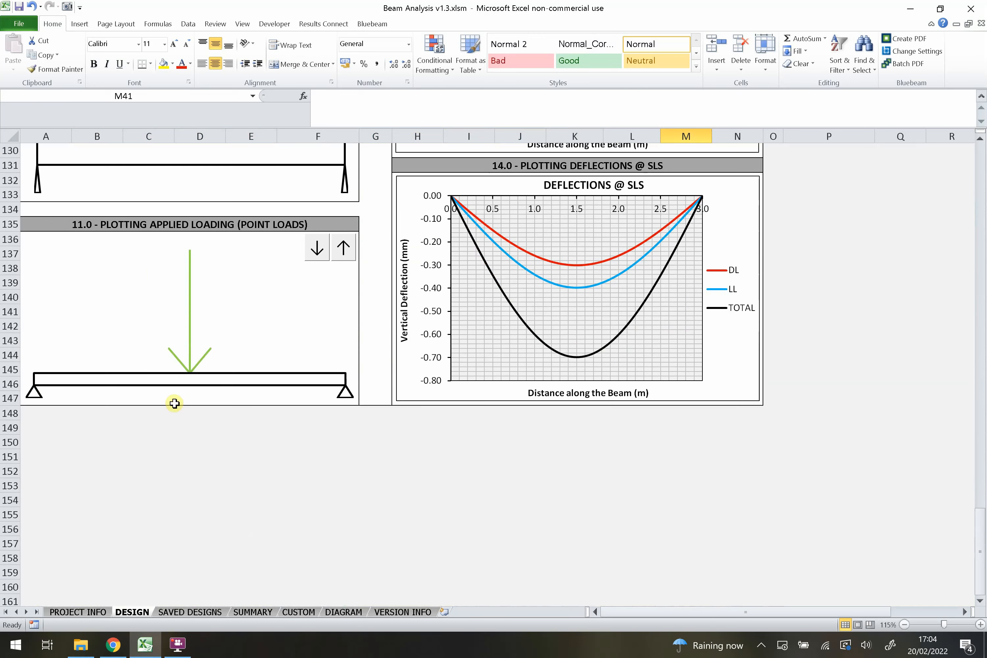
scroll(371, 284, up, 19)
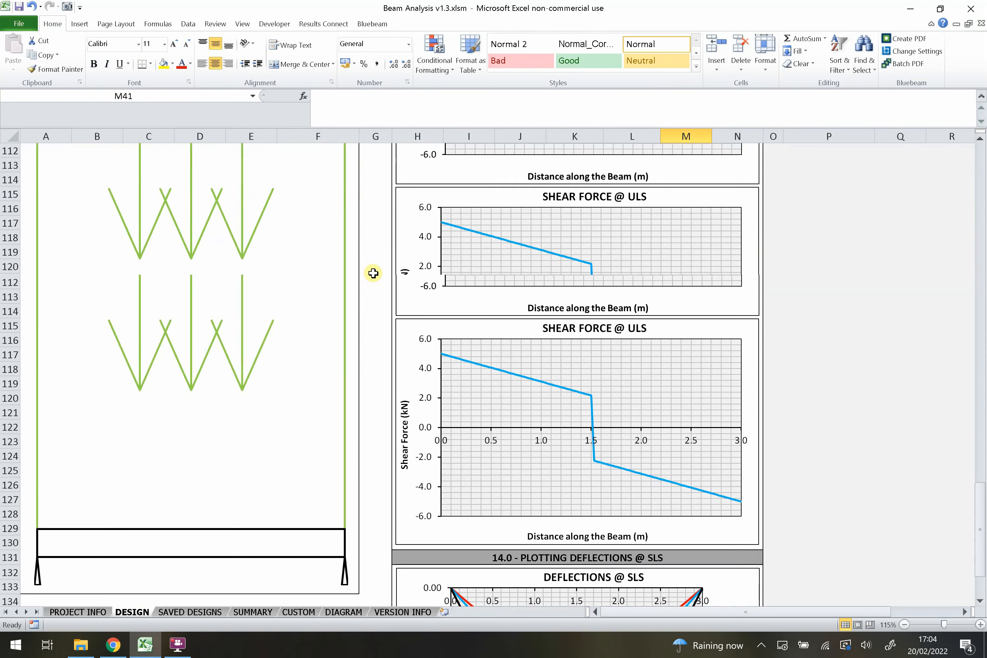
Step: Enter "Partial Load 1" as the description of trapezoidal load 3.1
scroll(372, 284, up, 9)
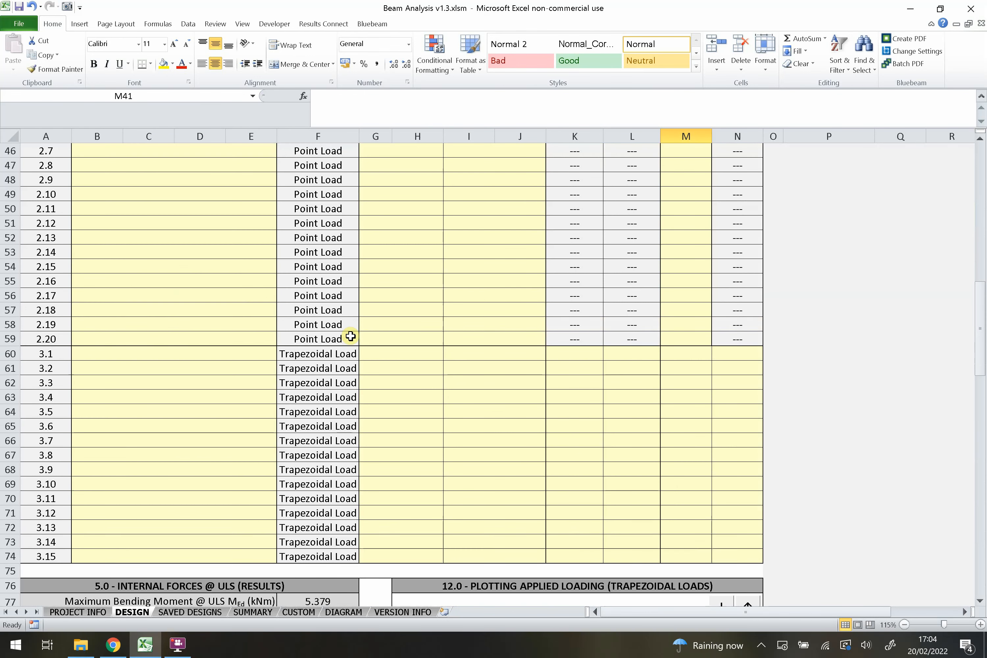
click(263, 358)
text(Pa)
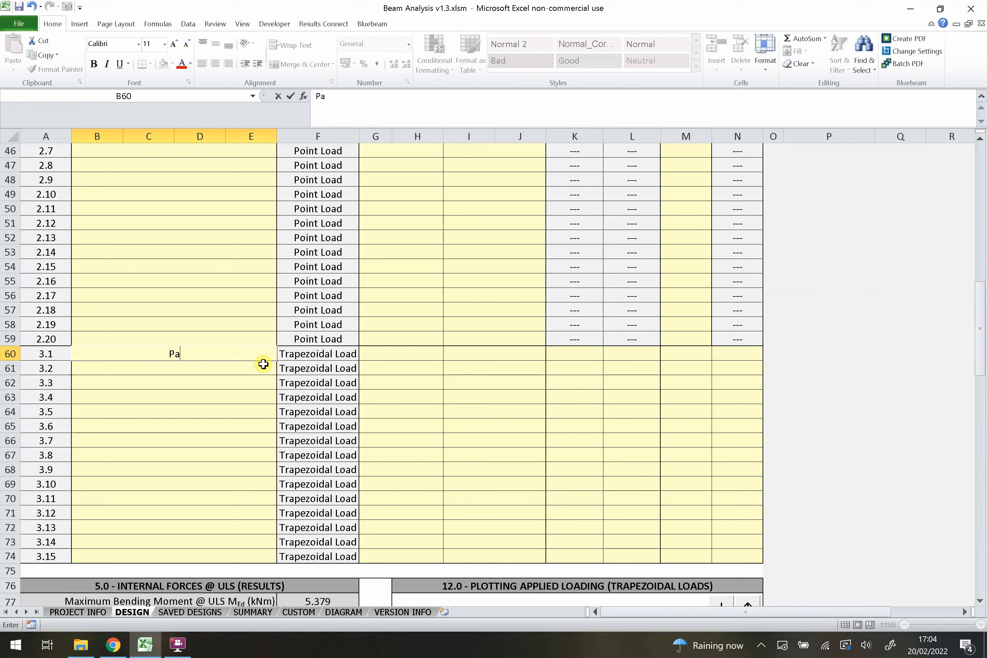
text(rtial Load 1)
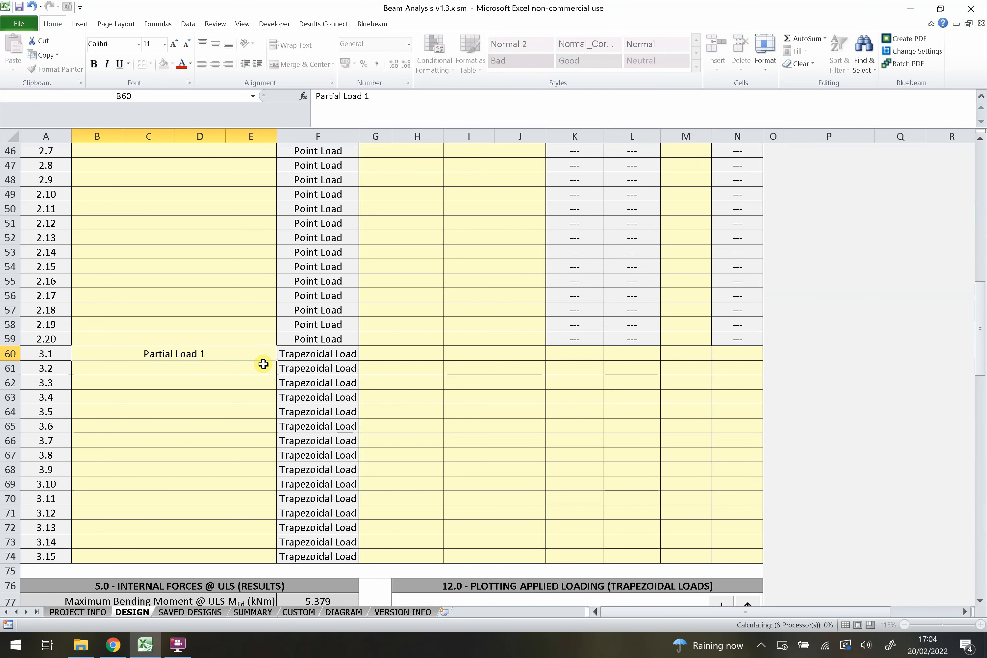
key(Tab)
Step: Set DL 1 of Partial Load 1 to 0.2 kN/m and LL 1 to 0.3 kN/m
click(409, 351)
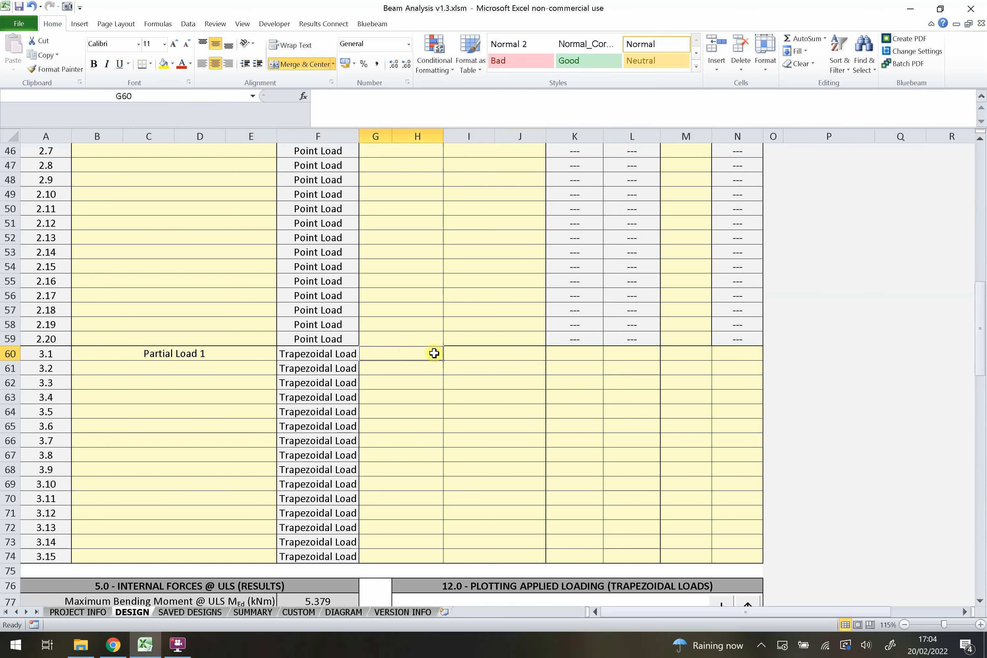
text(.2)
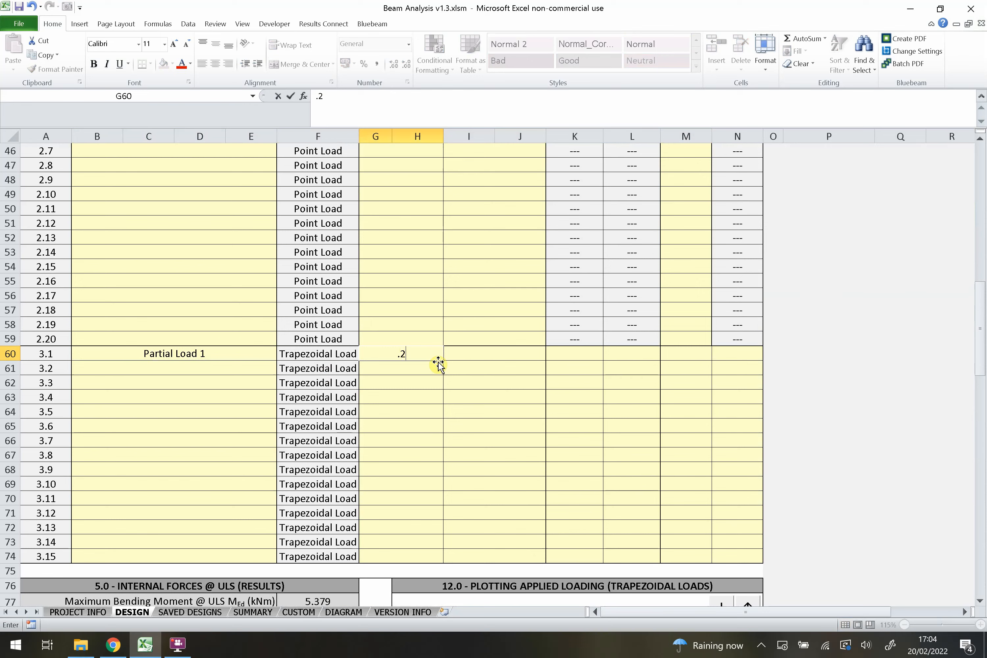
key(Tab)
text(.3)
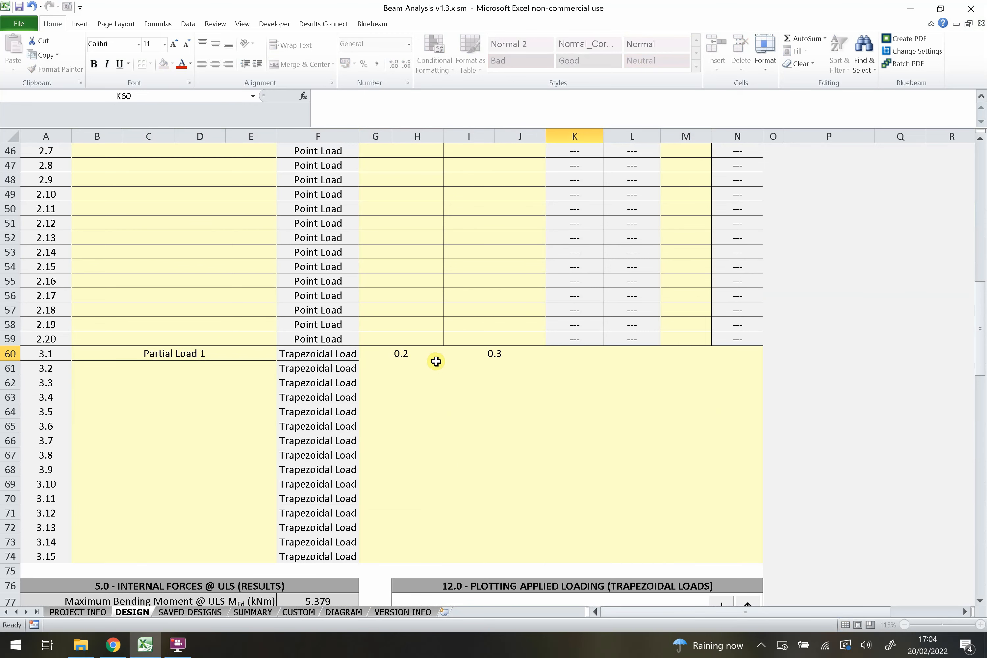
click(436, 357)
click(473, 354)
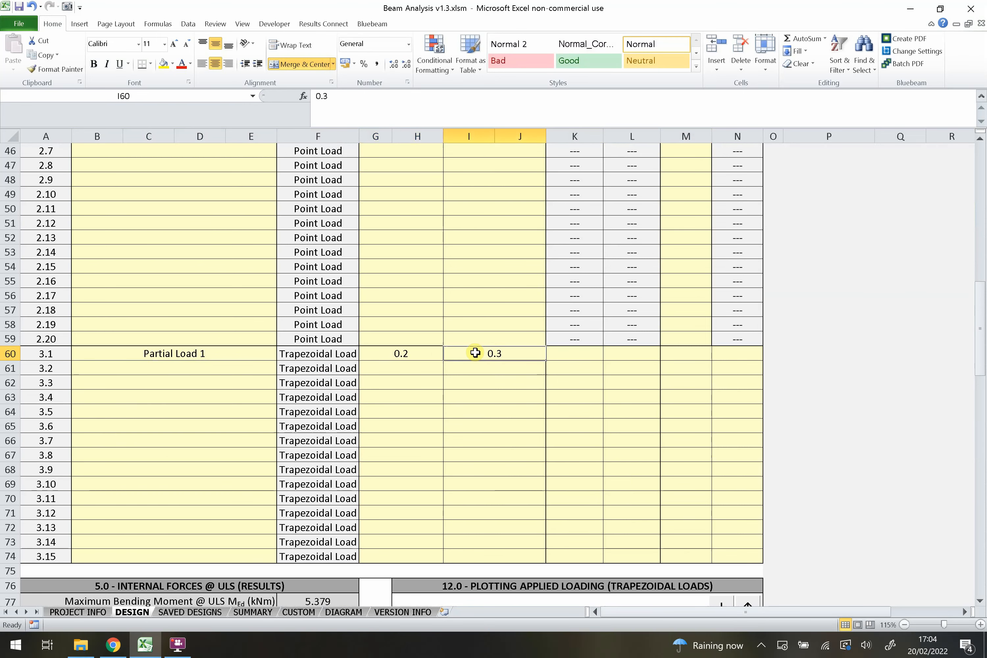
Step: Check the load column headings and set DL2 of Partial Load 1 to 0.4 kN/m and LL2 to 0.6 kN/m
click(566, 357)
scroll(578, 389, up, 9)
scroll(582, 341, up, 2)
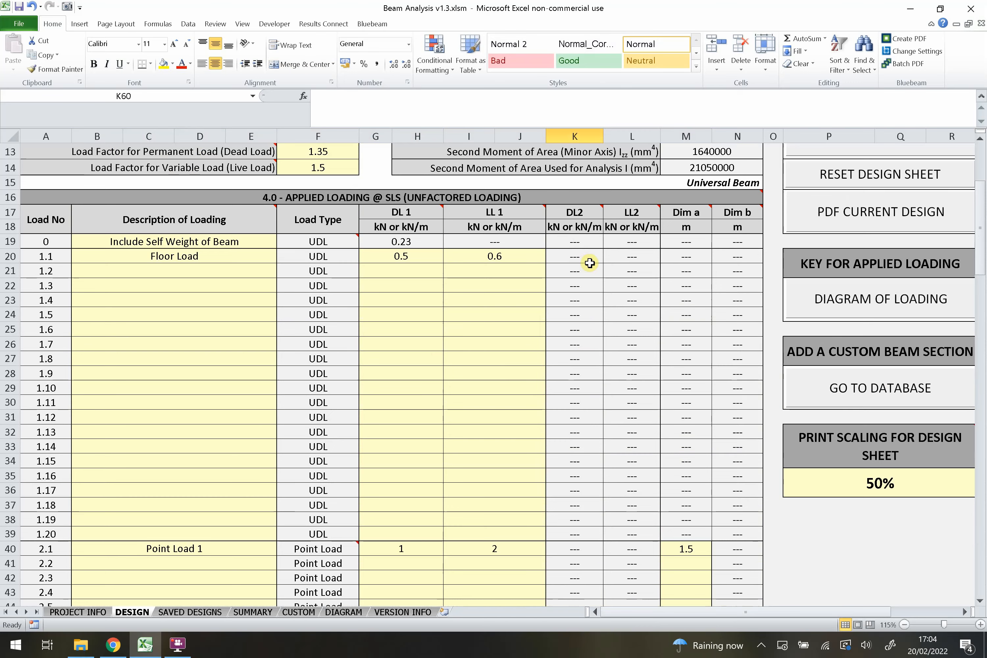
scroll(590, 264, down, 12)
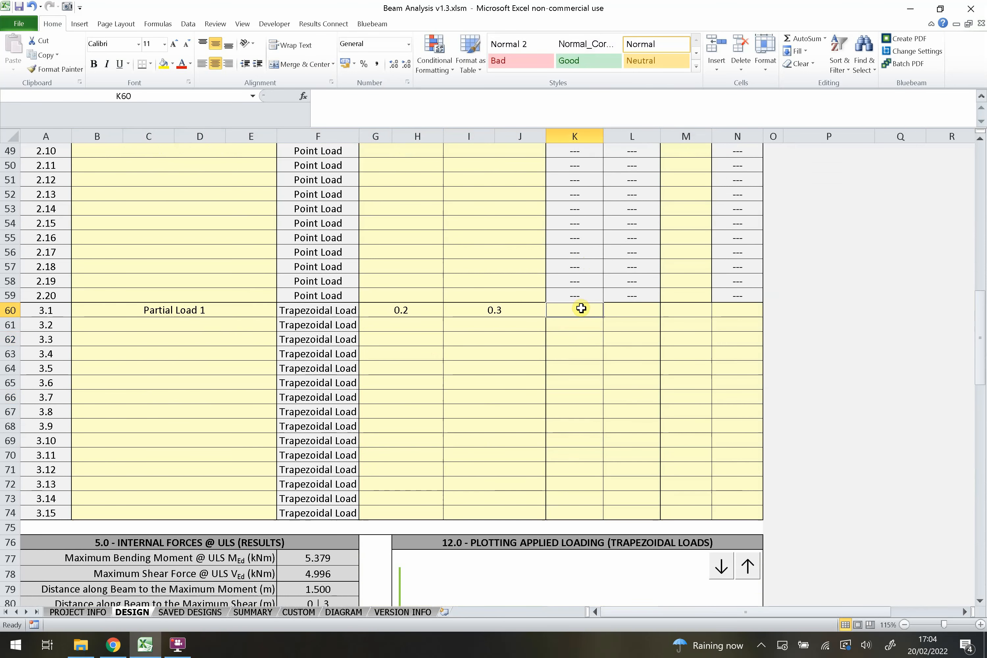
text(.4)
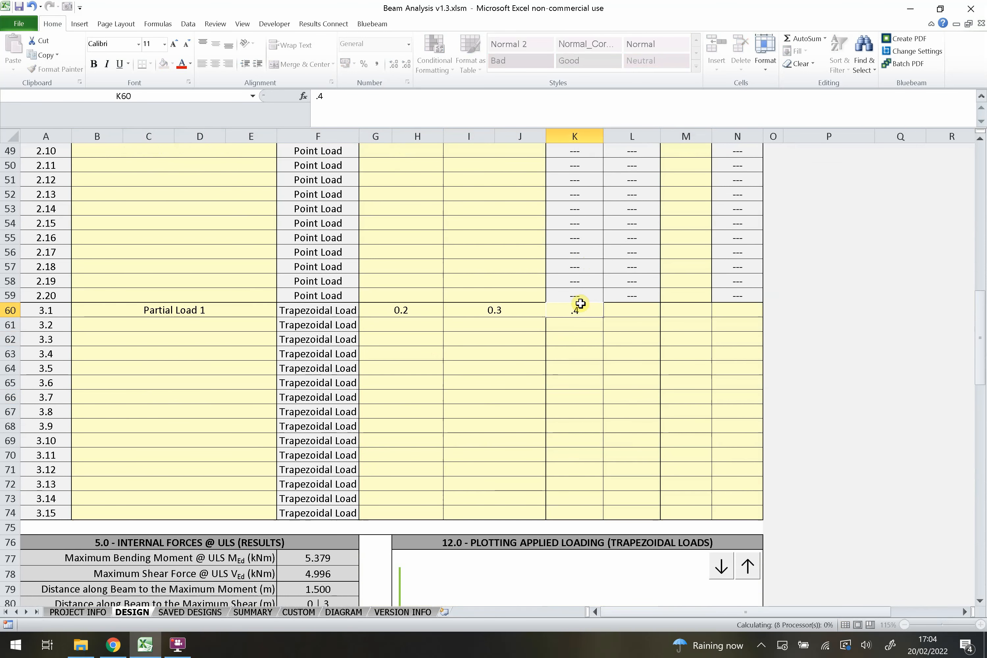
key(Tab)
text(.6)
key(Tab)
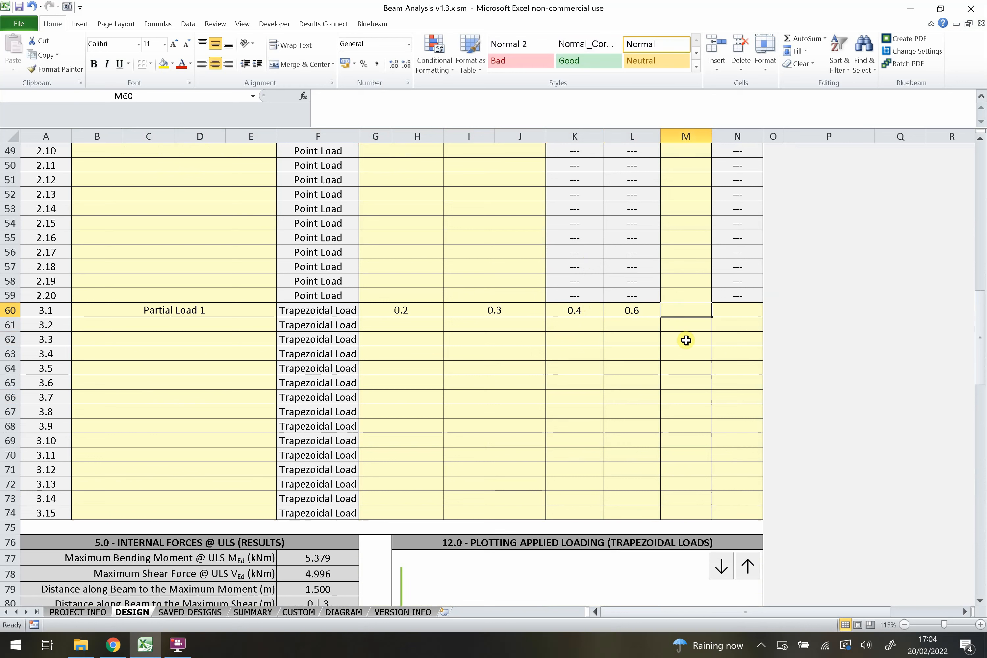
Step: Set both Dim a and Dim b of Partial Load 1 to 1 m
text(1)
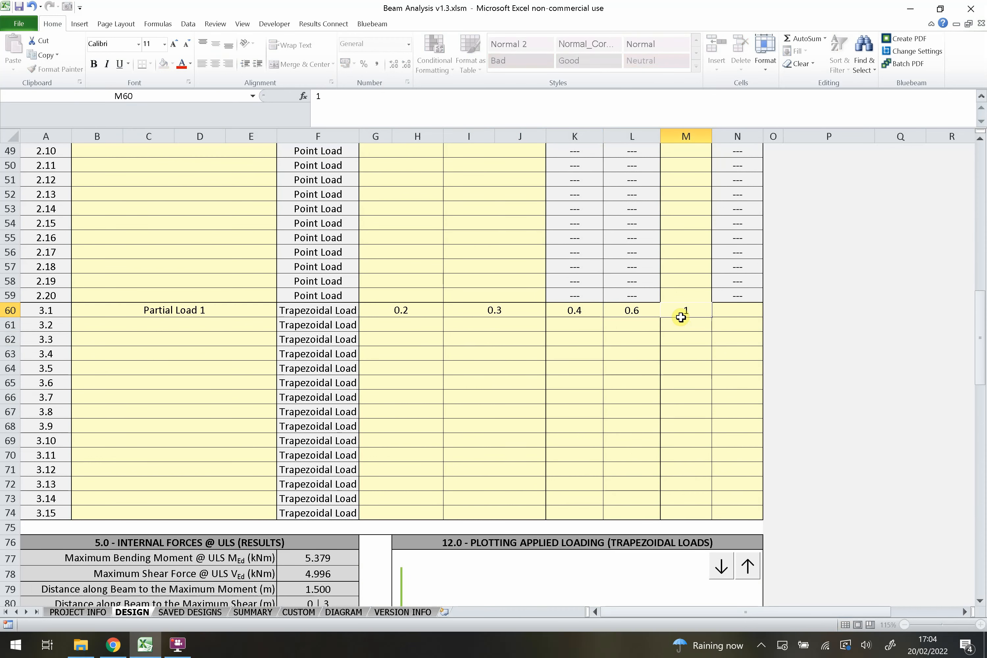
key(Tab)
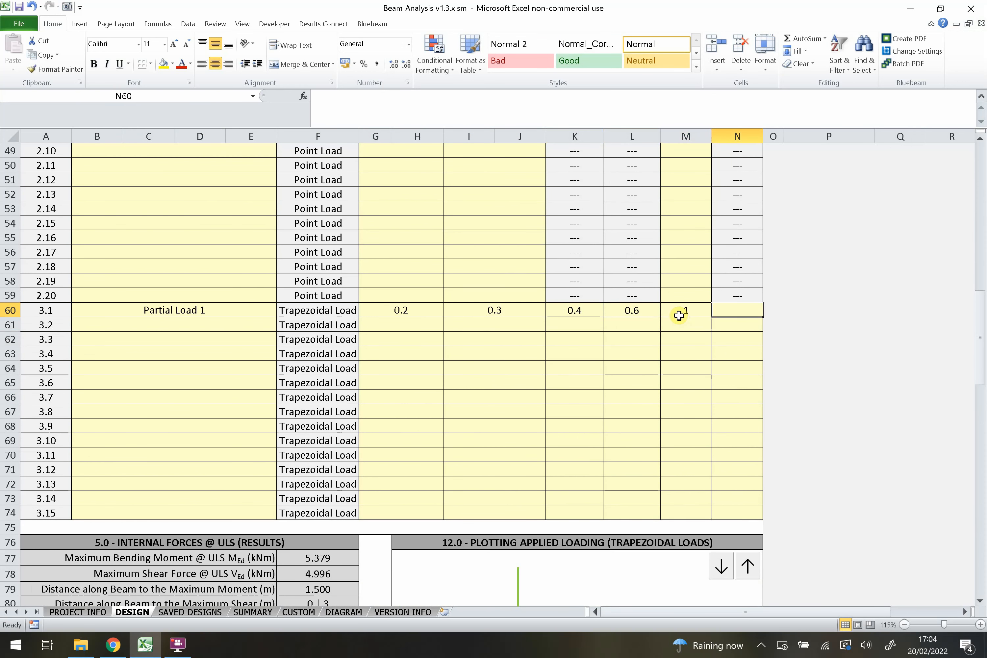
text(1)
key(Return)
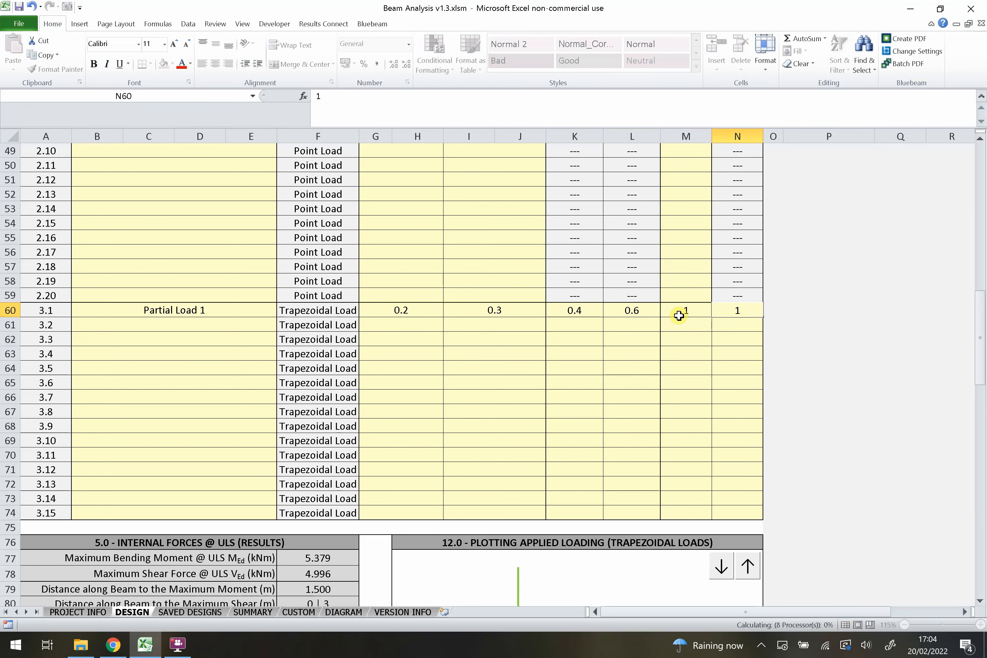
Step: Compare the start and end intensities of Partial Load 1 with the trapezoidal load diagram
click(672, 368)
scroll(679, 318, down, 8)
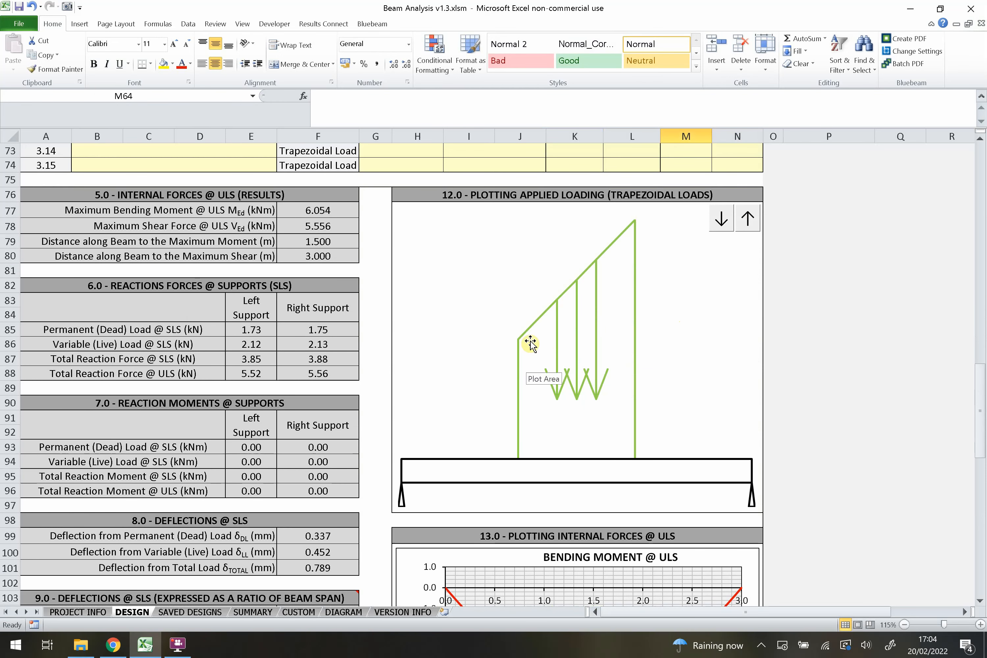
scroll(520, 331, up, 7)
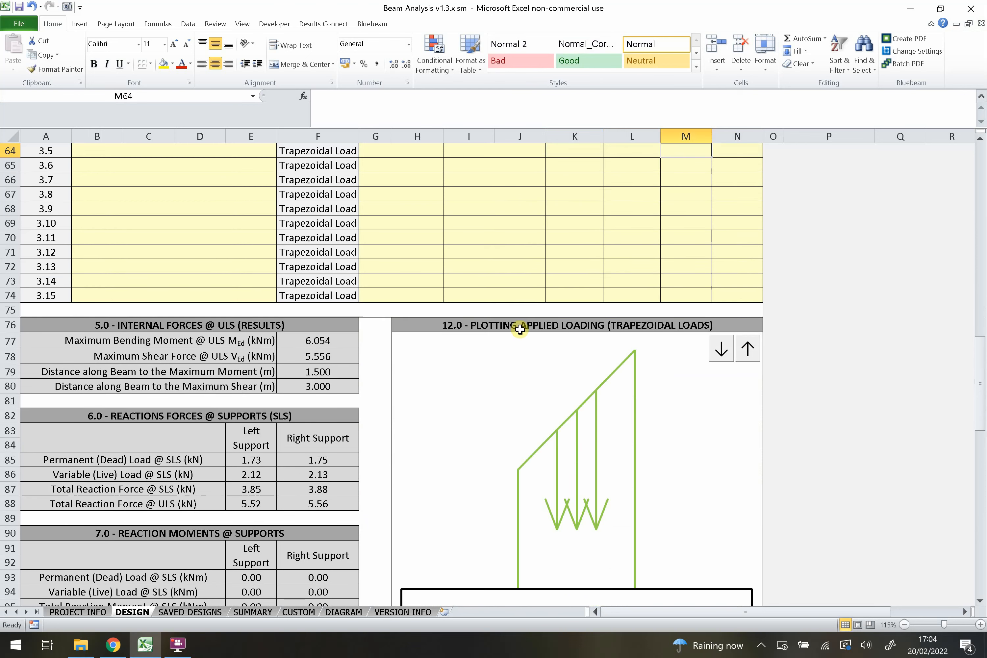
click(414, 271)
scroll(468, 382, down, 2)
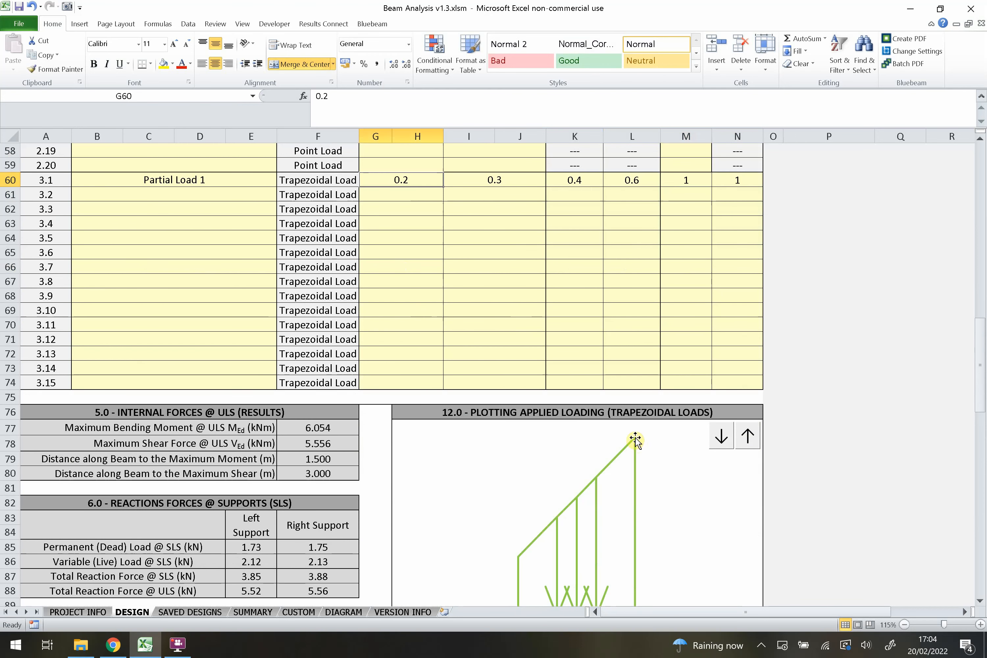
click(504, 179)
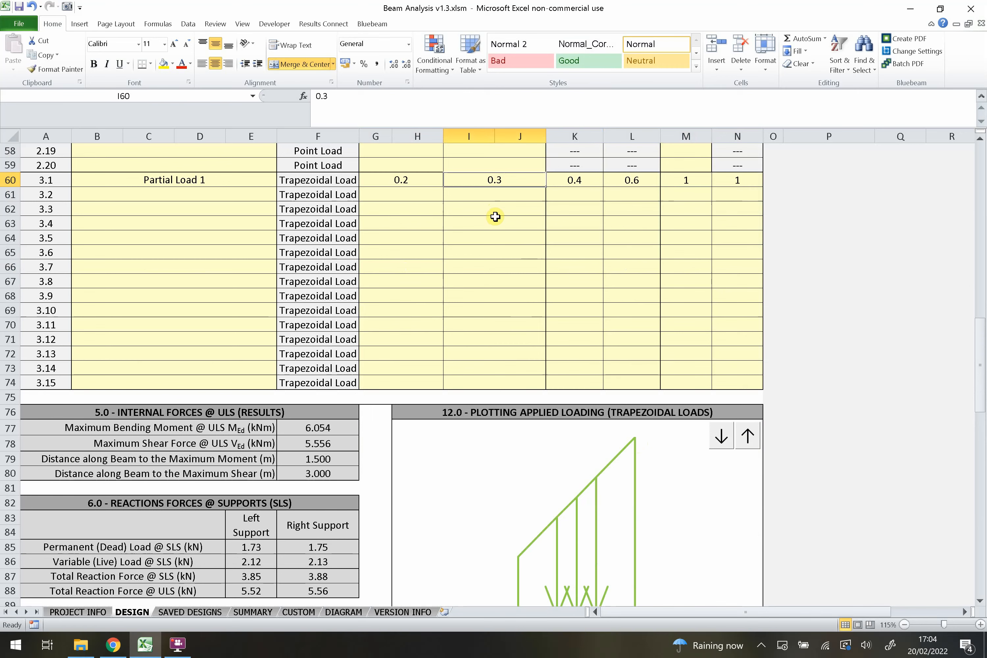
click(636, 182)
scroll(609, 265, down, 3)
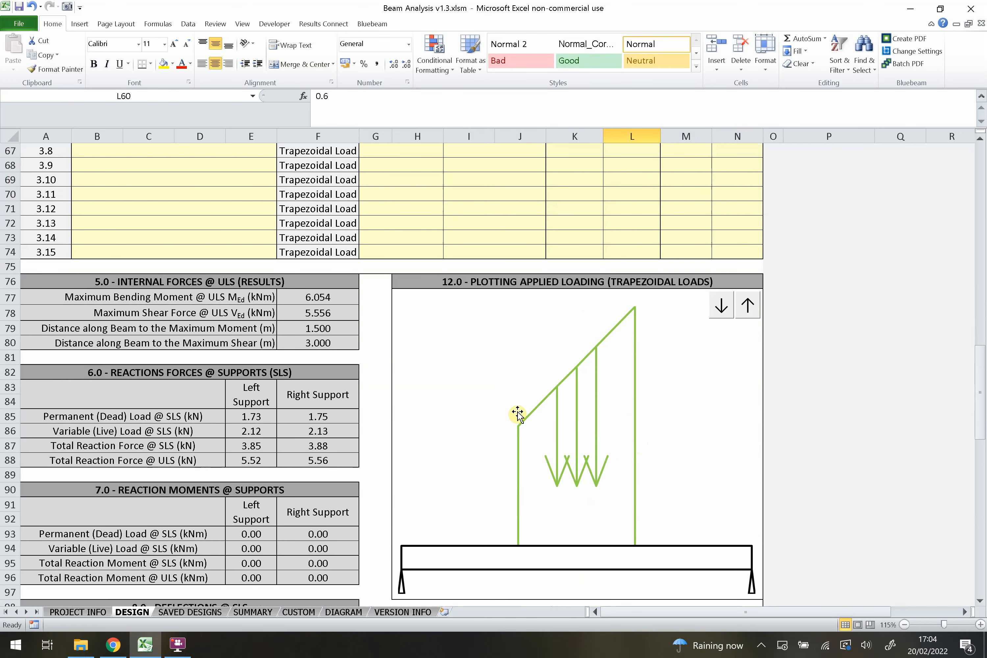
Step: Compare Dim a and Dim b of Partial Load 1 with the load's position on the trapezoidal load diagram
scroll(559, 417, up, 3)
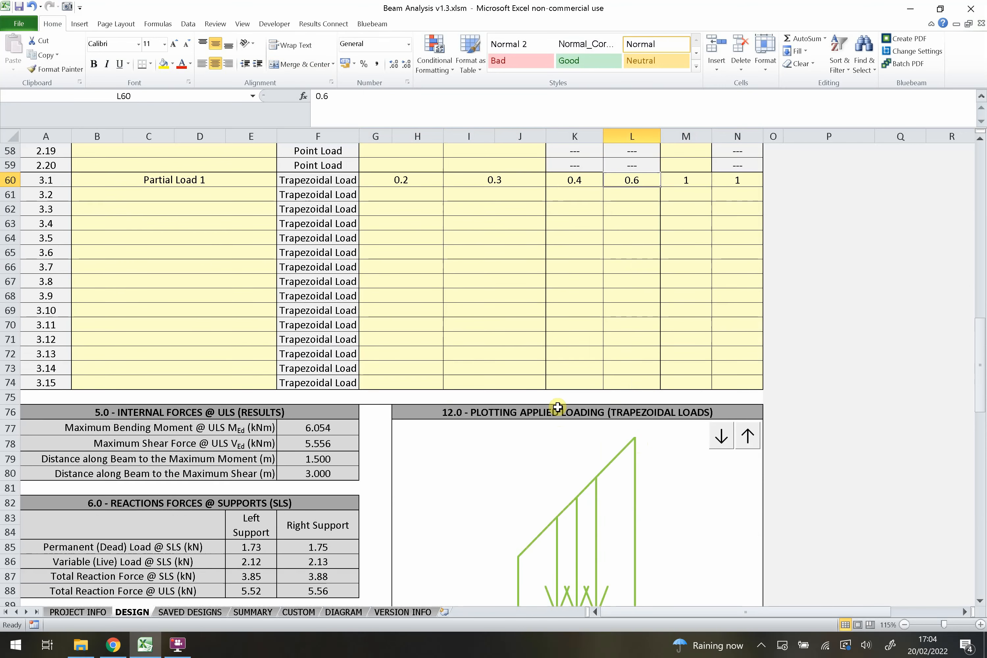
scroll(657, 304, up, 2)
click(684, 269)
scroll(628, 331, down, 7)
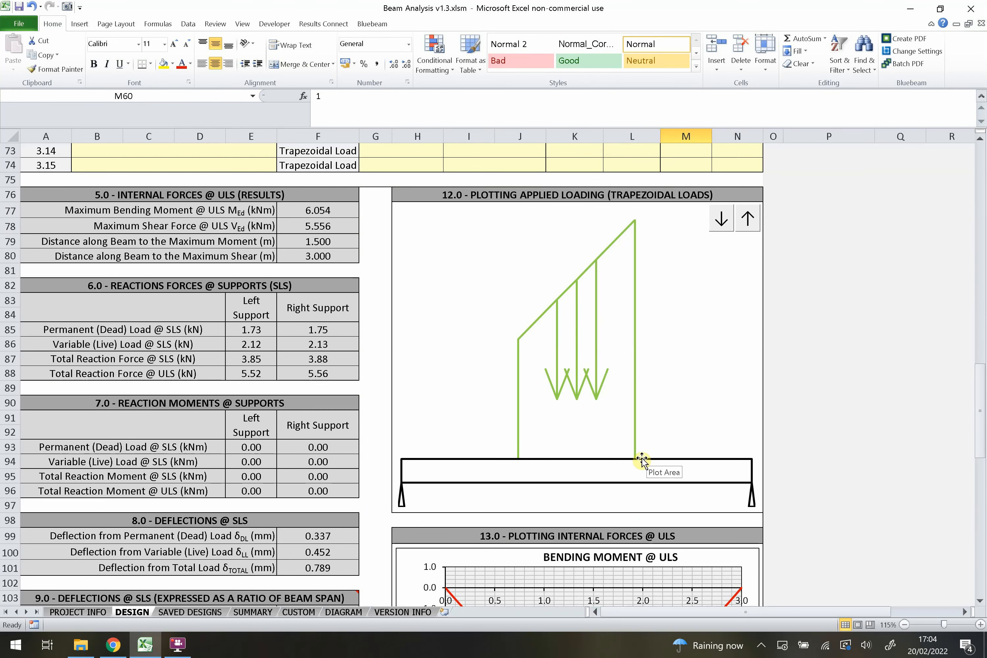
scroll(646, 462, up, 6)
click(745, 284)
click(727, 239)
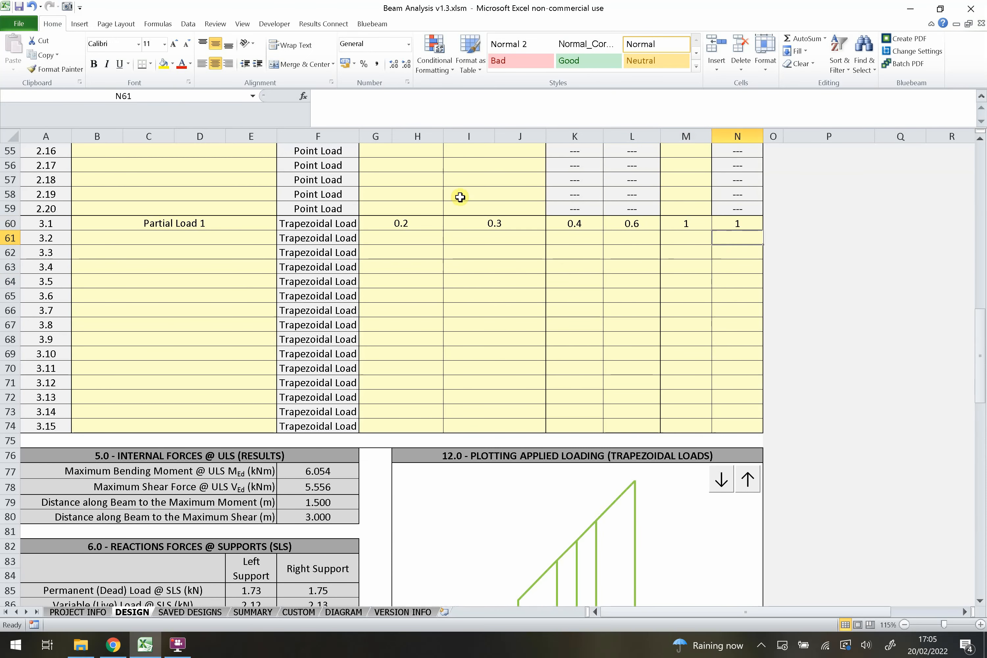
scroll(489, 306, up, 3)
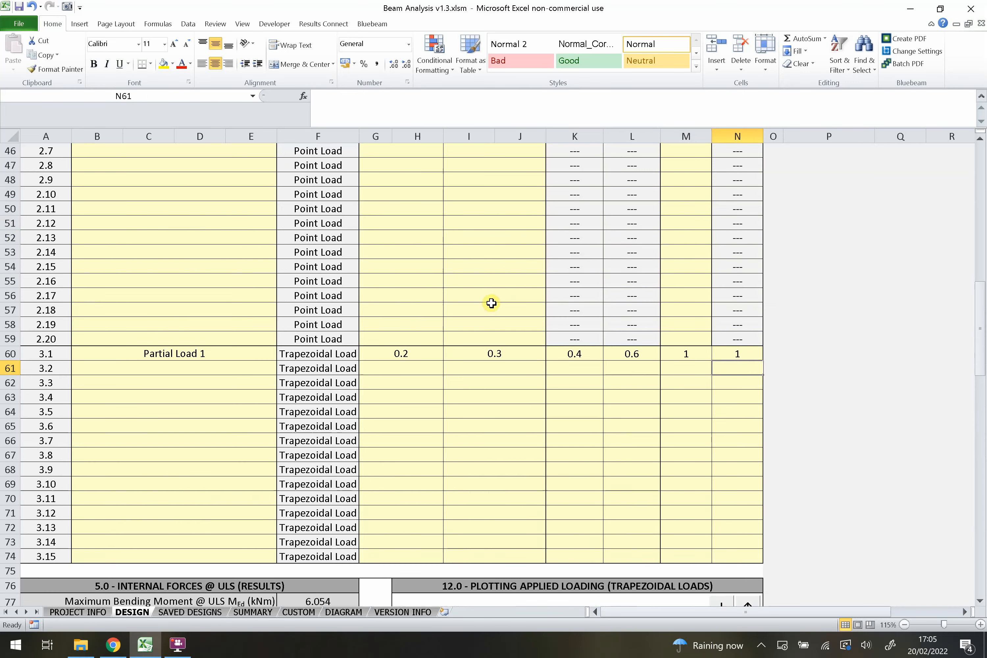
scroll(426, 249, down, 4)
scroll(434, 249, up, 4)
scroll(434, 256, down, 9)
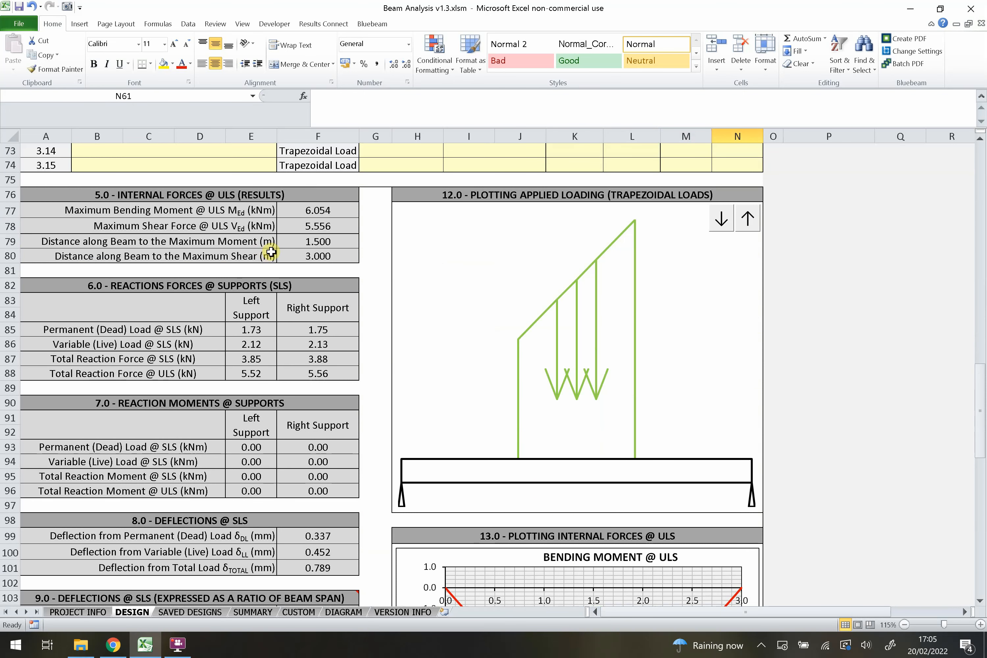
Step: Review the maximum bending moment and shear force at ULS and their distances along the beam
click(269, 195)
click(252, 222)
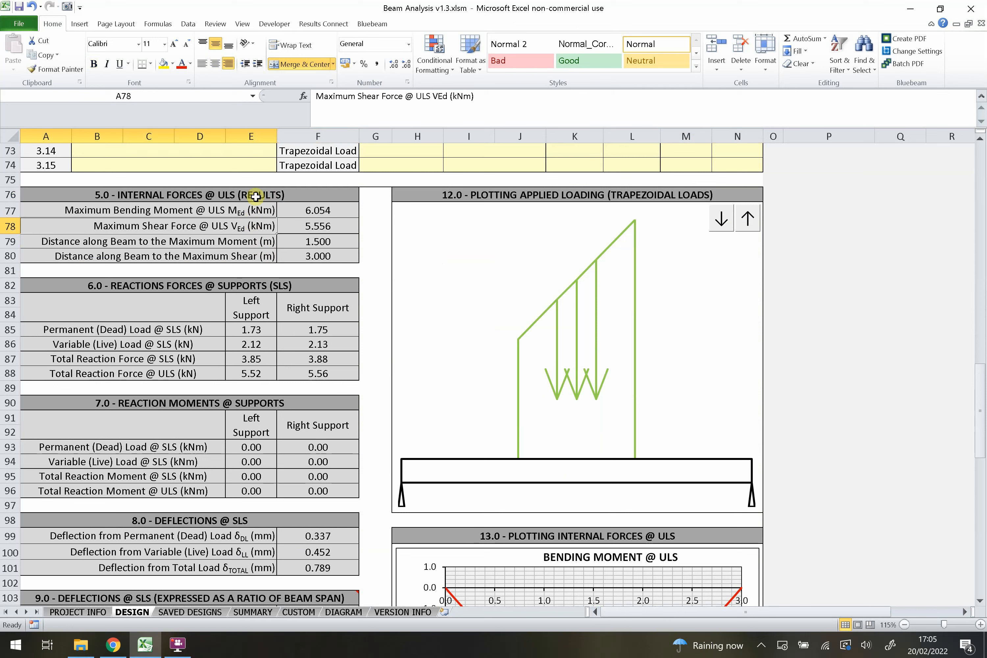
drag(255, 196, 316, 227)
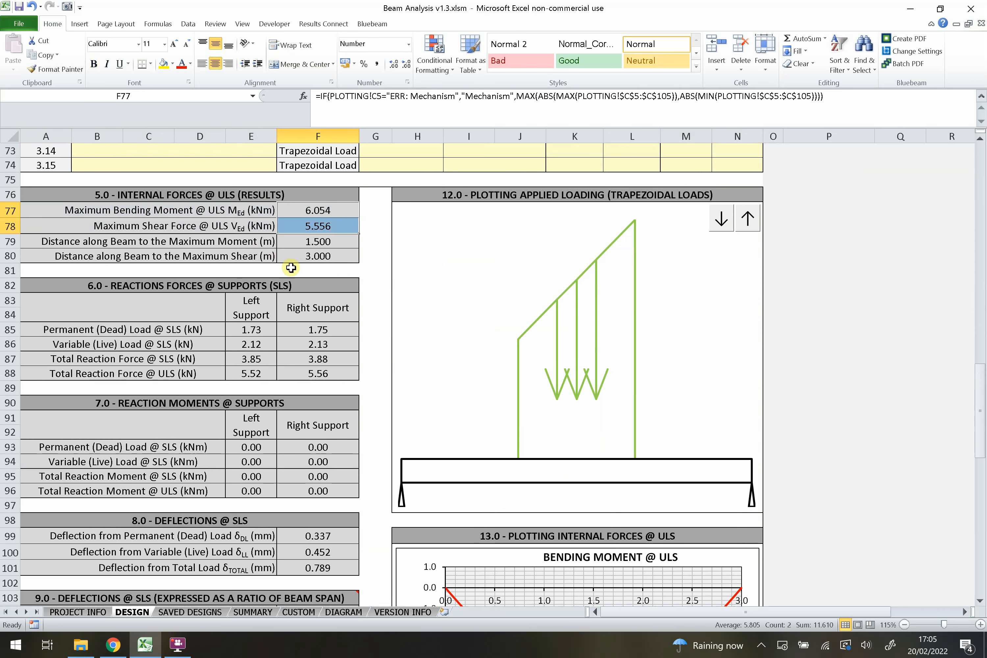
click(219, 244)
click(312, 243)
click(306, 255)
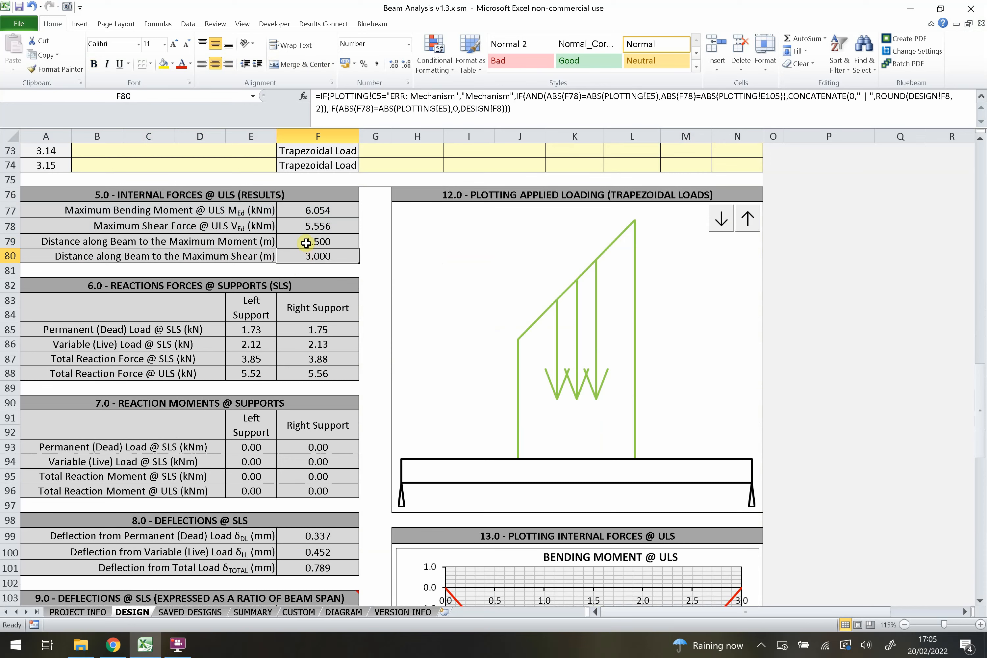
Step: Review the dead, live and total reaction forces at the left and right supports
scroll(293, 254, down, 2)
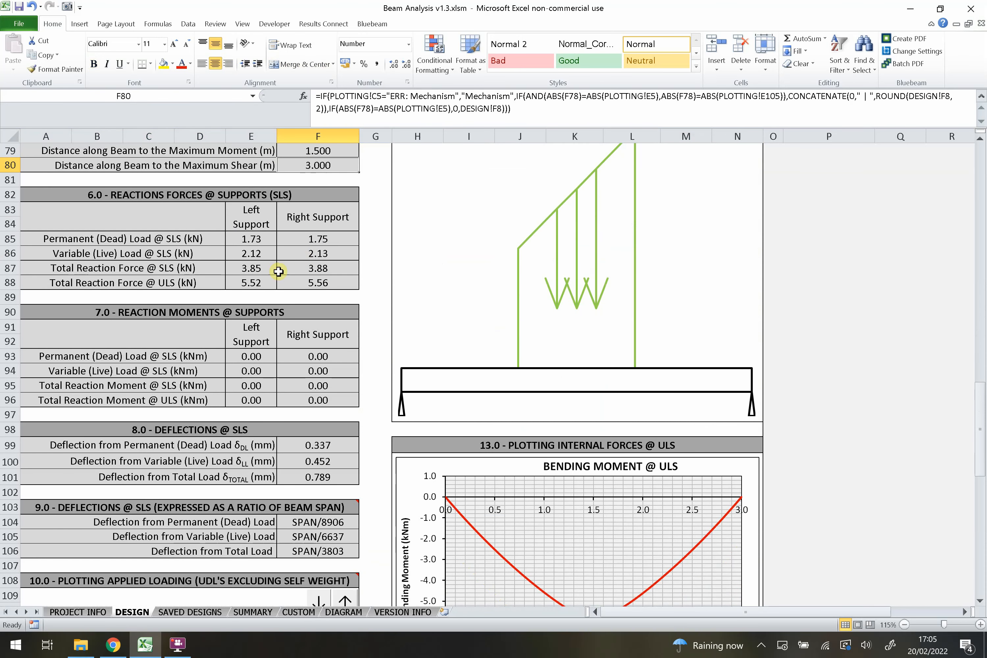
drag(241, 196, 237, 276)
click(205, 248)
click(198, 238)
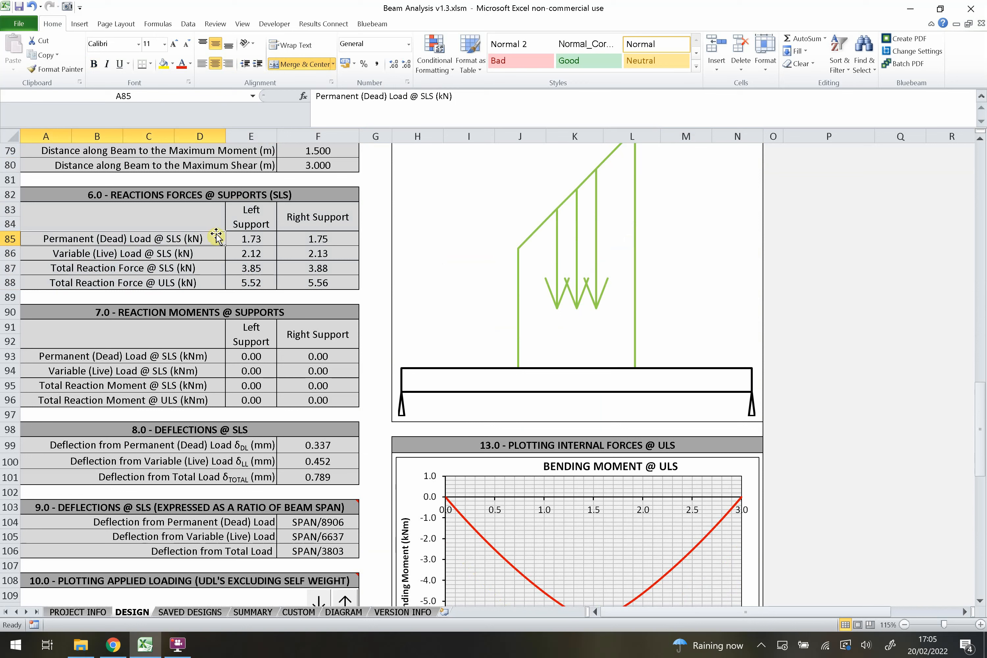
click(214, 254)
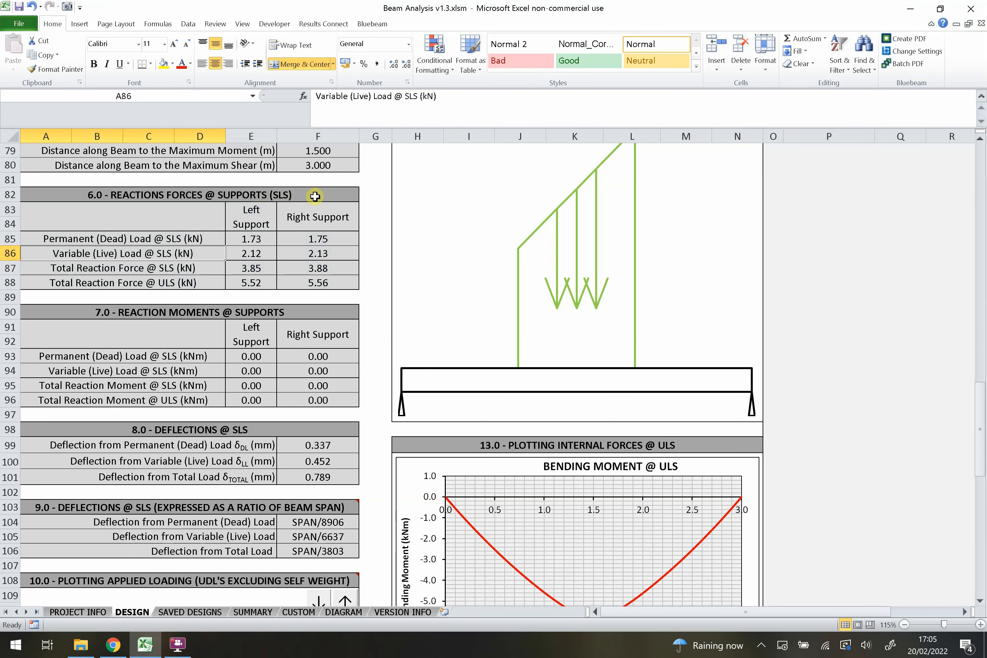
scroll(353, 224, up, 3)
scroll(467, 183, up, 4)
scroll(467, 192, down, 7)
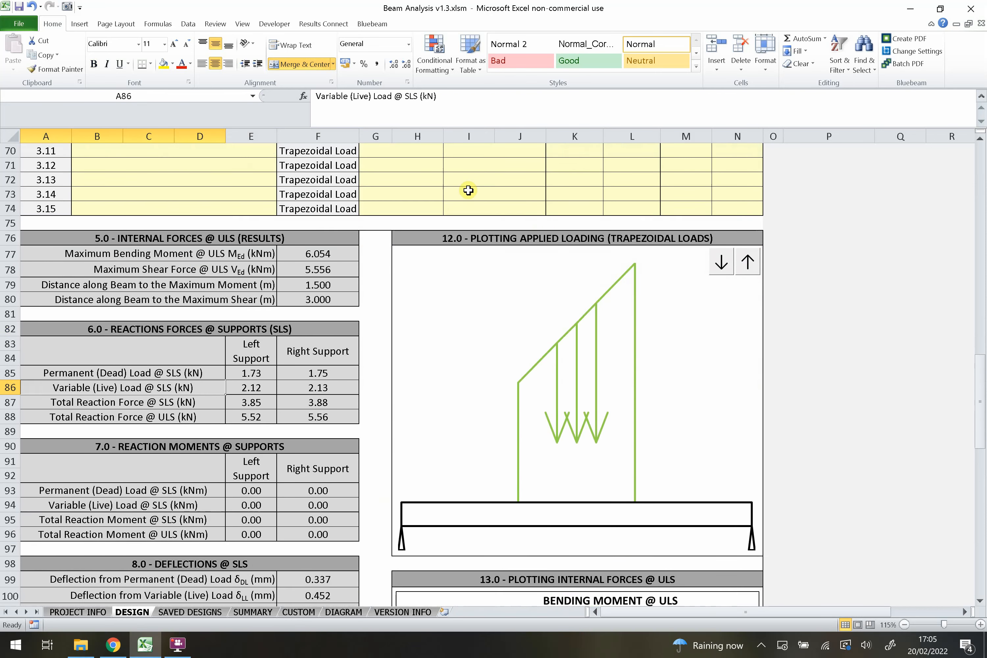
Step: Review the reaction moments at the supports in section 7.0
scroll(299, 272, down, 2)
drag(127, 224, 318, 312)
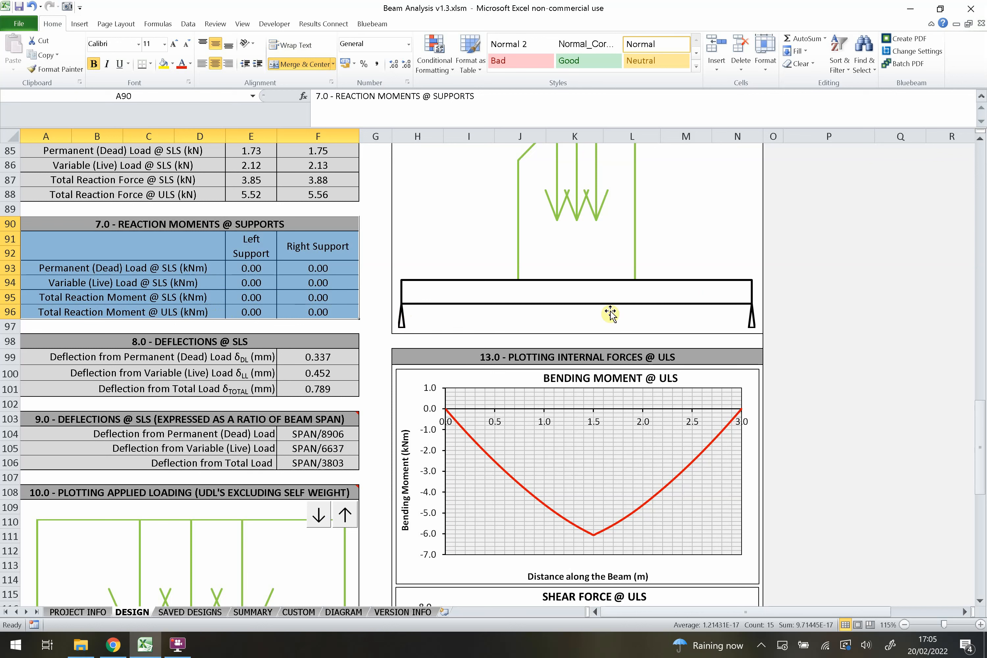
click(260, 260)
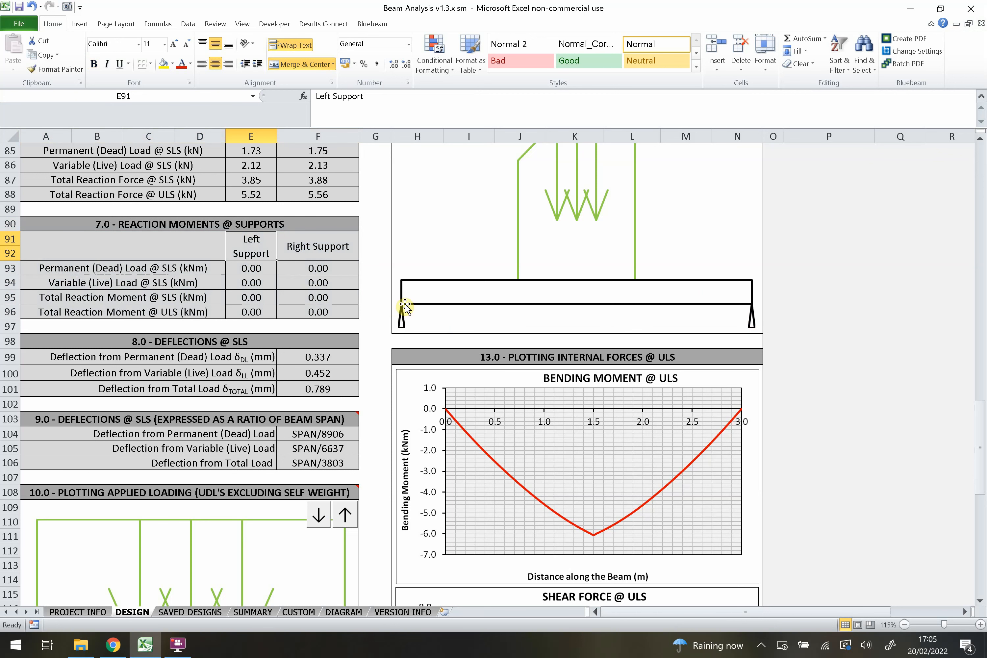
Step: Review the SLS deflections from the permanent and variable loads in section 8.0
scroll(290, 271, down, 2)
click(272, 266)
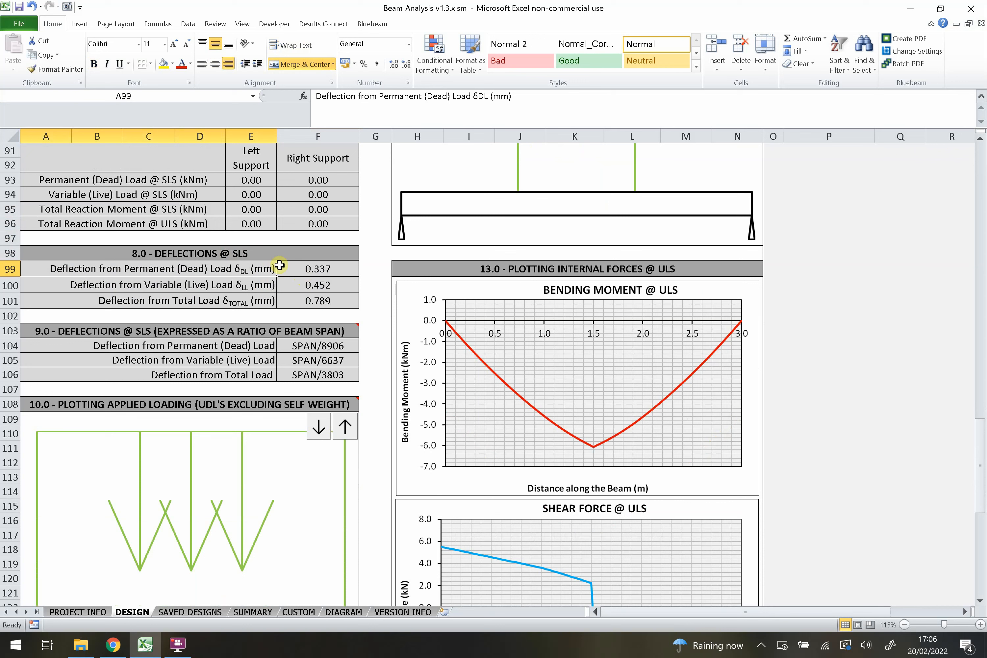
click(242, 284)
click(190, 272)
drag(326, 272, 269, 265)
click(219, 282)
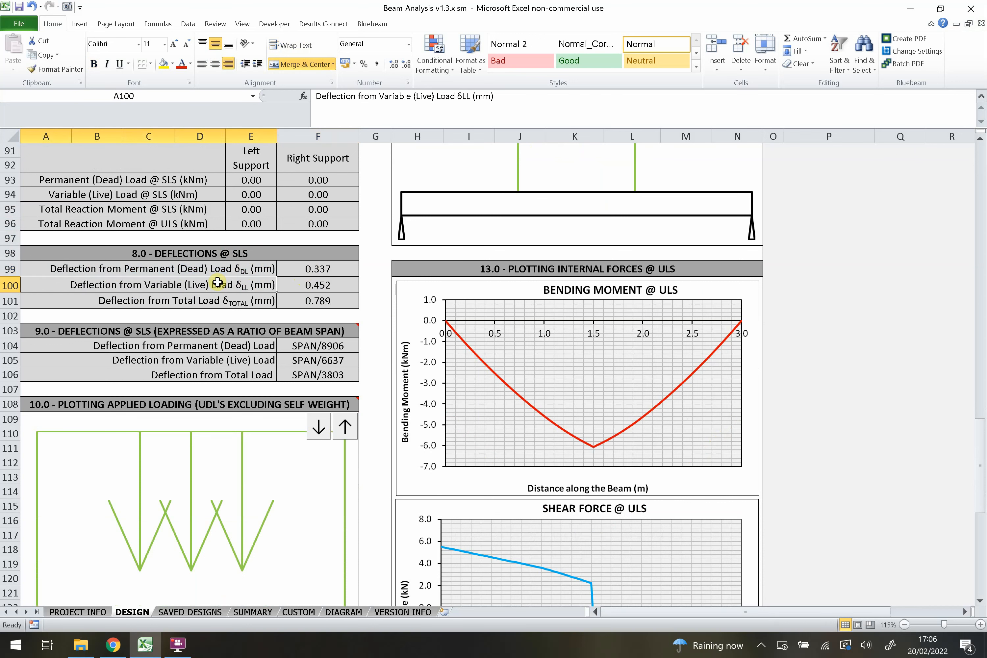